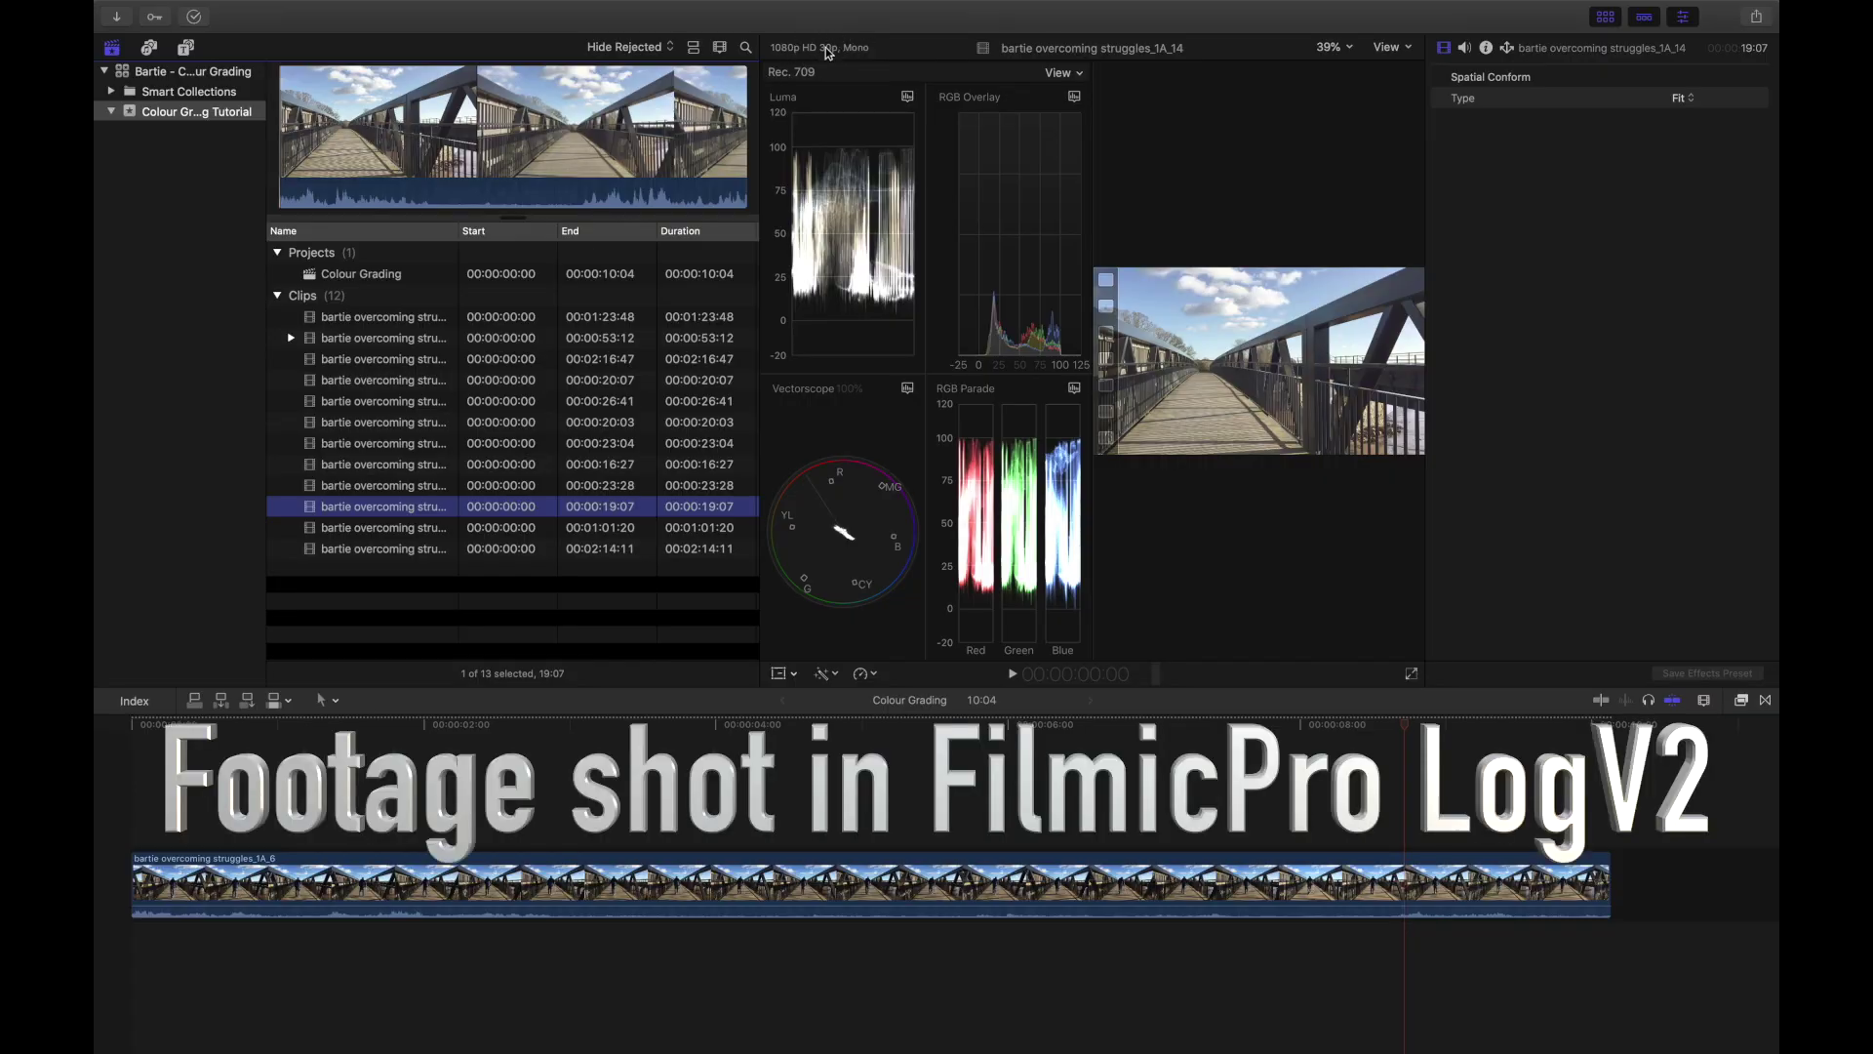
# Mark a 10:01 section of bridge clip 1A_14 and append it to the project's end.
pyautogui.click(826, 57)
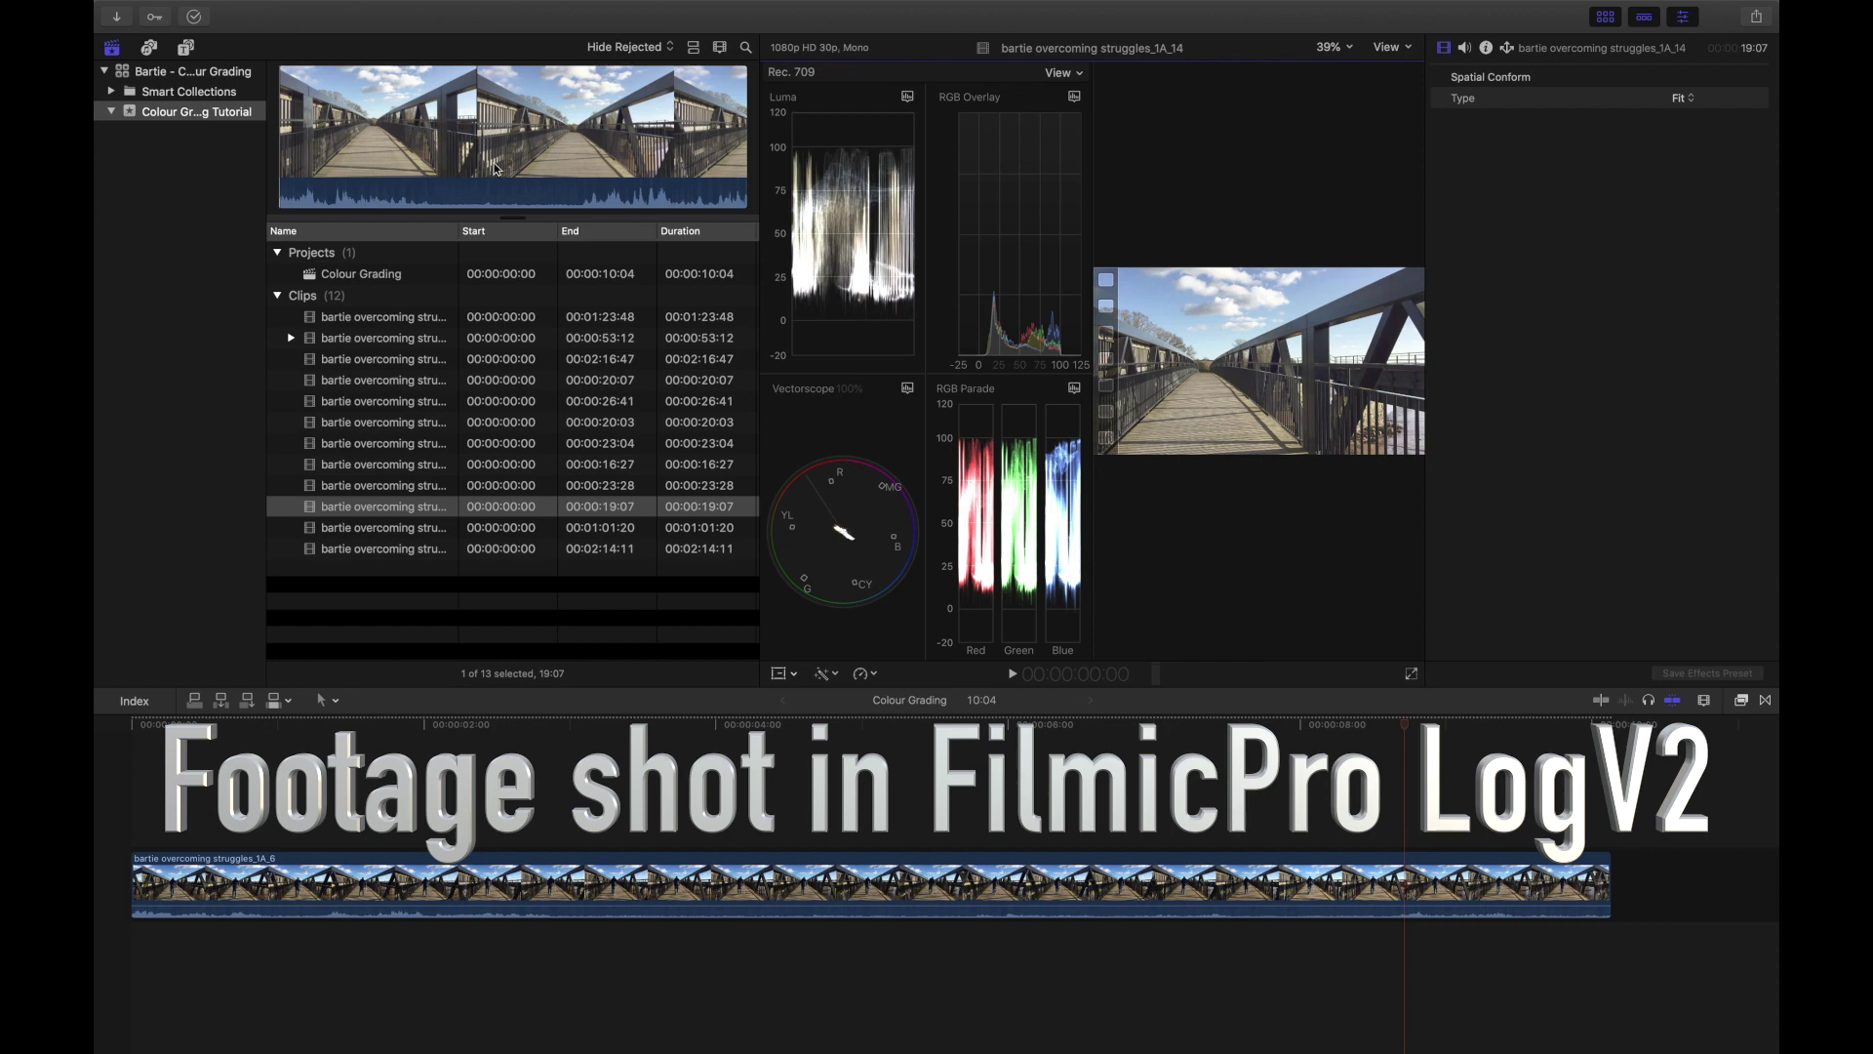
pyautogui.moveTo(409, 172); pyautogui.dragTo(650, 156)
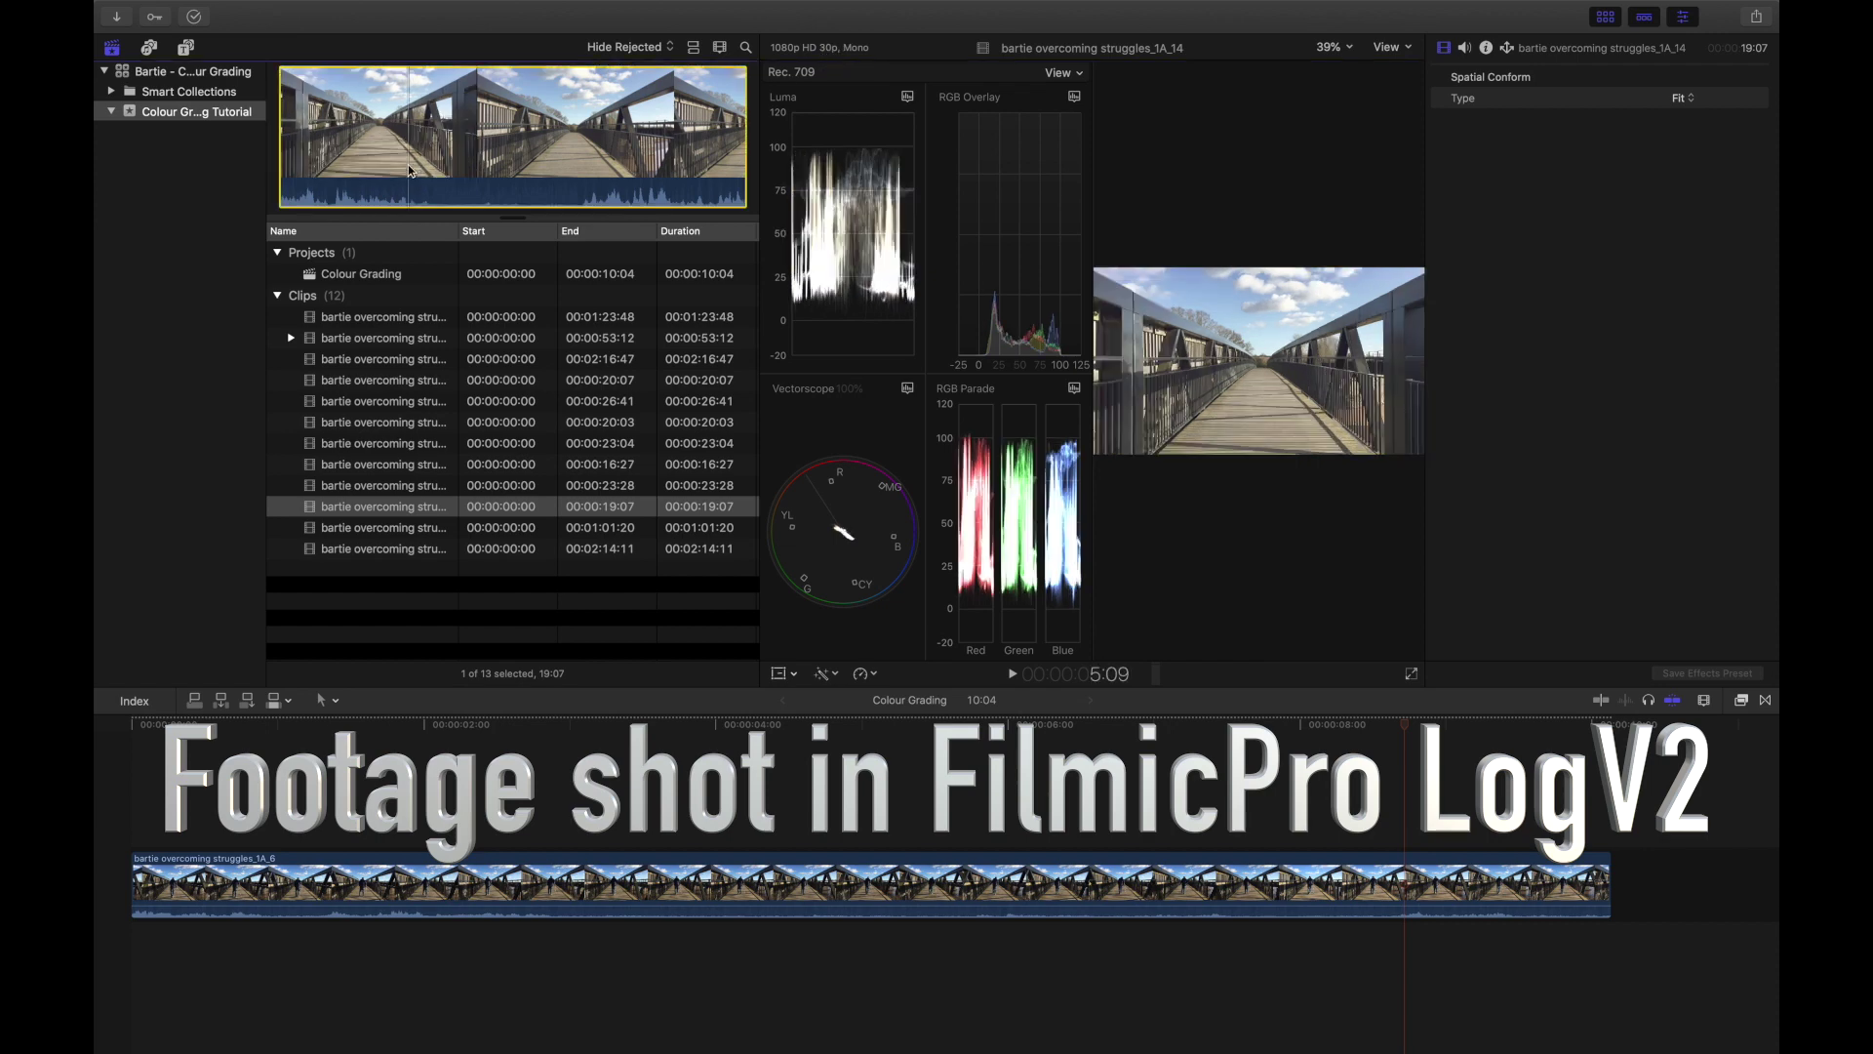
pyautogui.press('e')
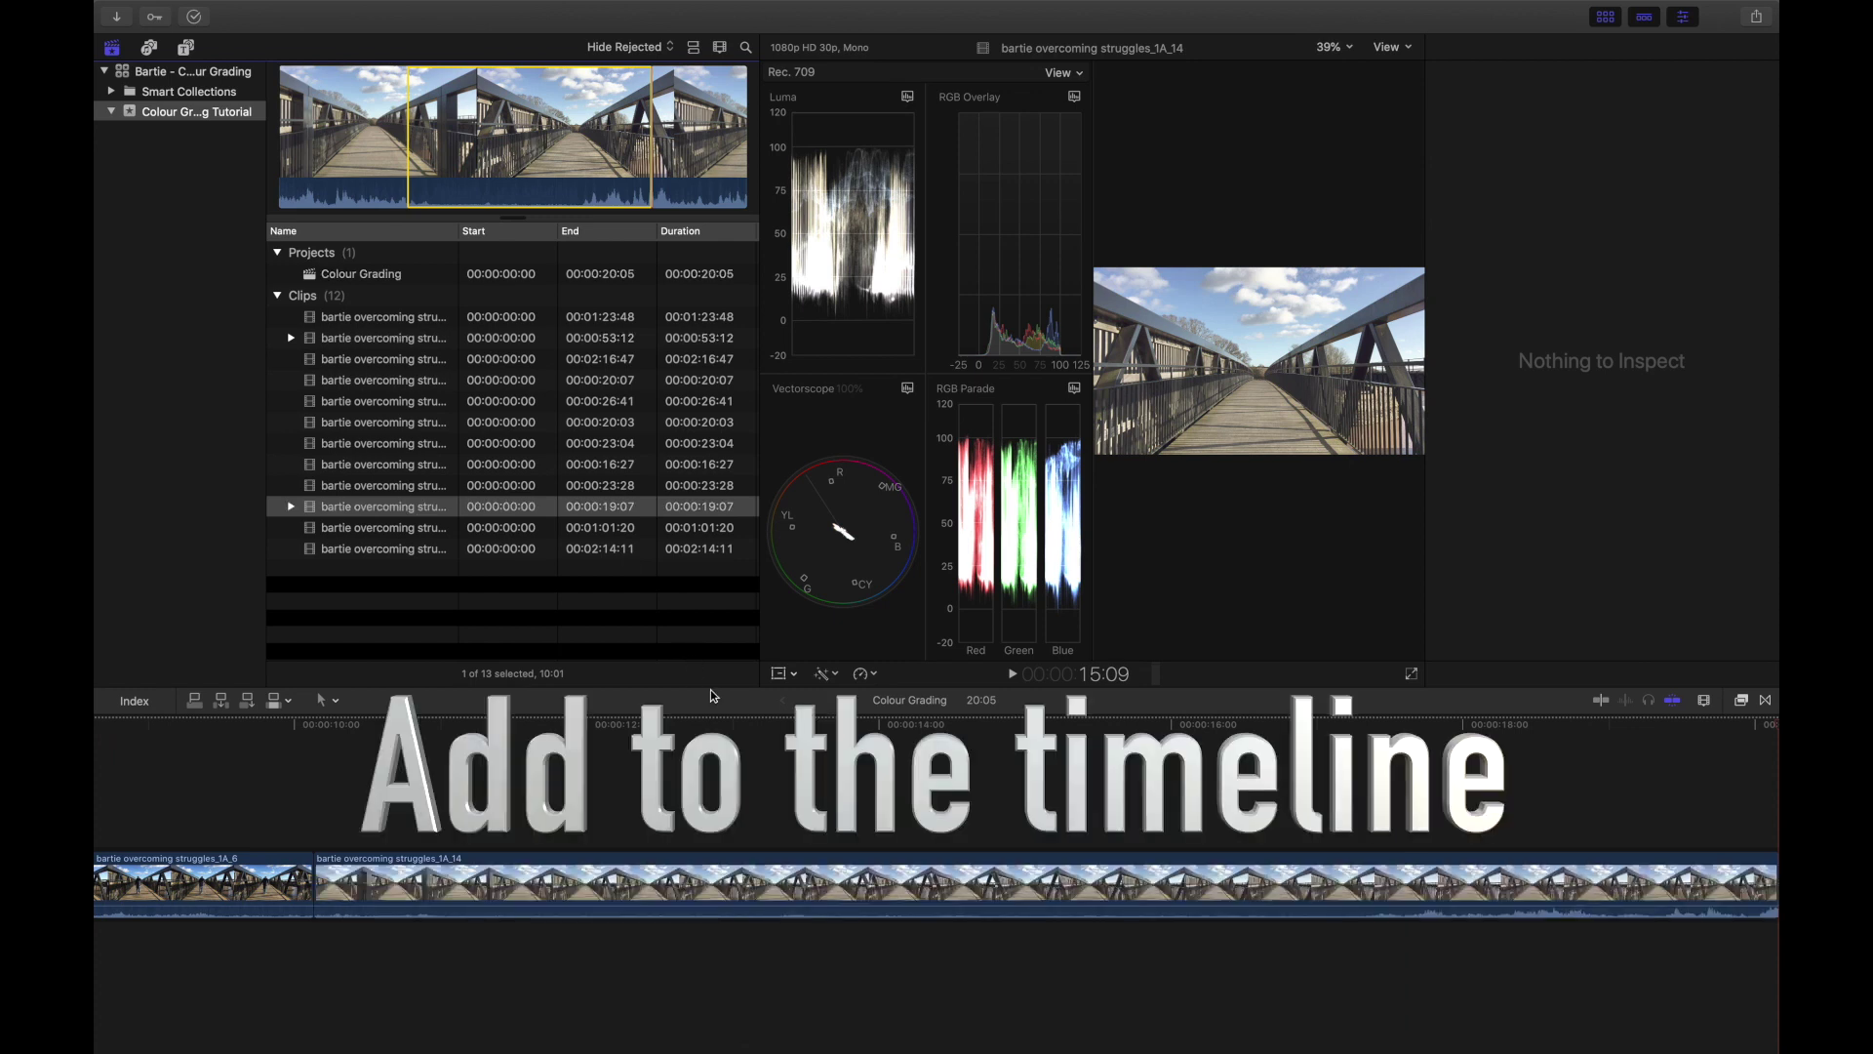
# Place the playhead at 13:07, bring up clip 1A_14's exposure corrections and fit the project.
pyautogui.click(771, 766)
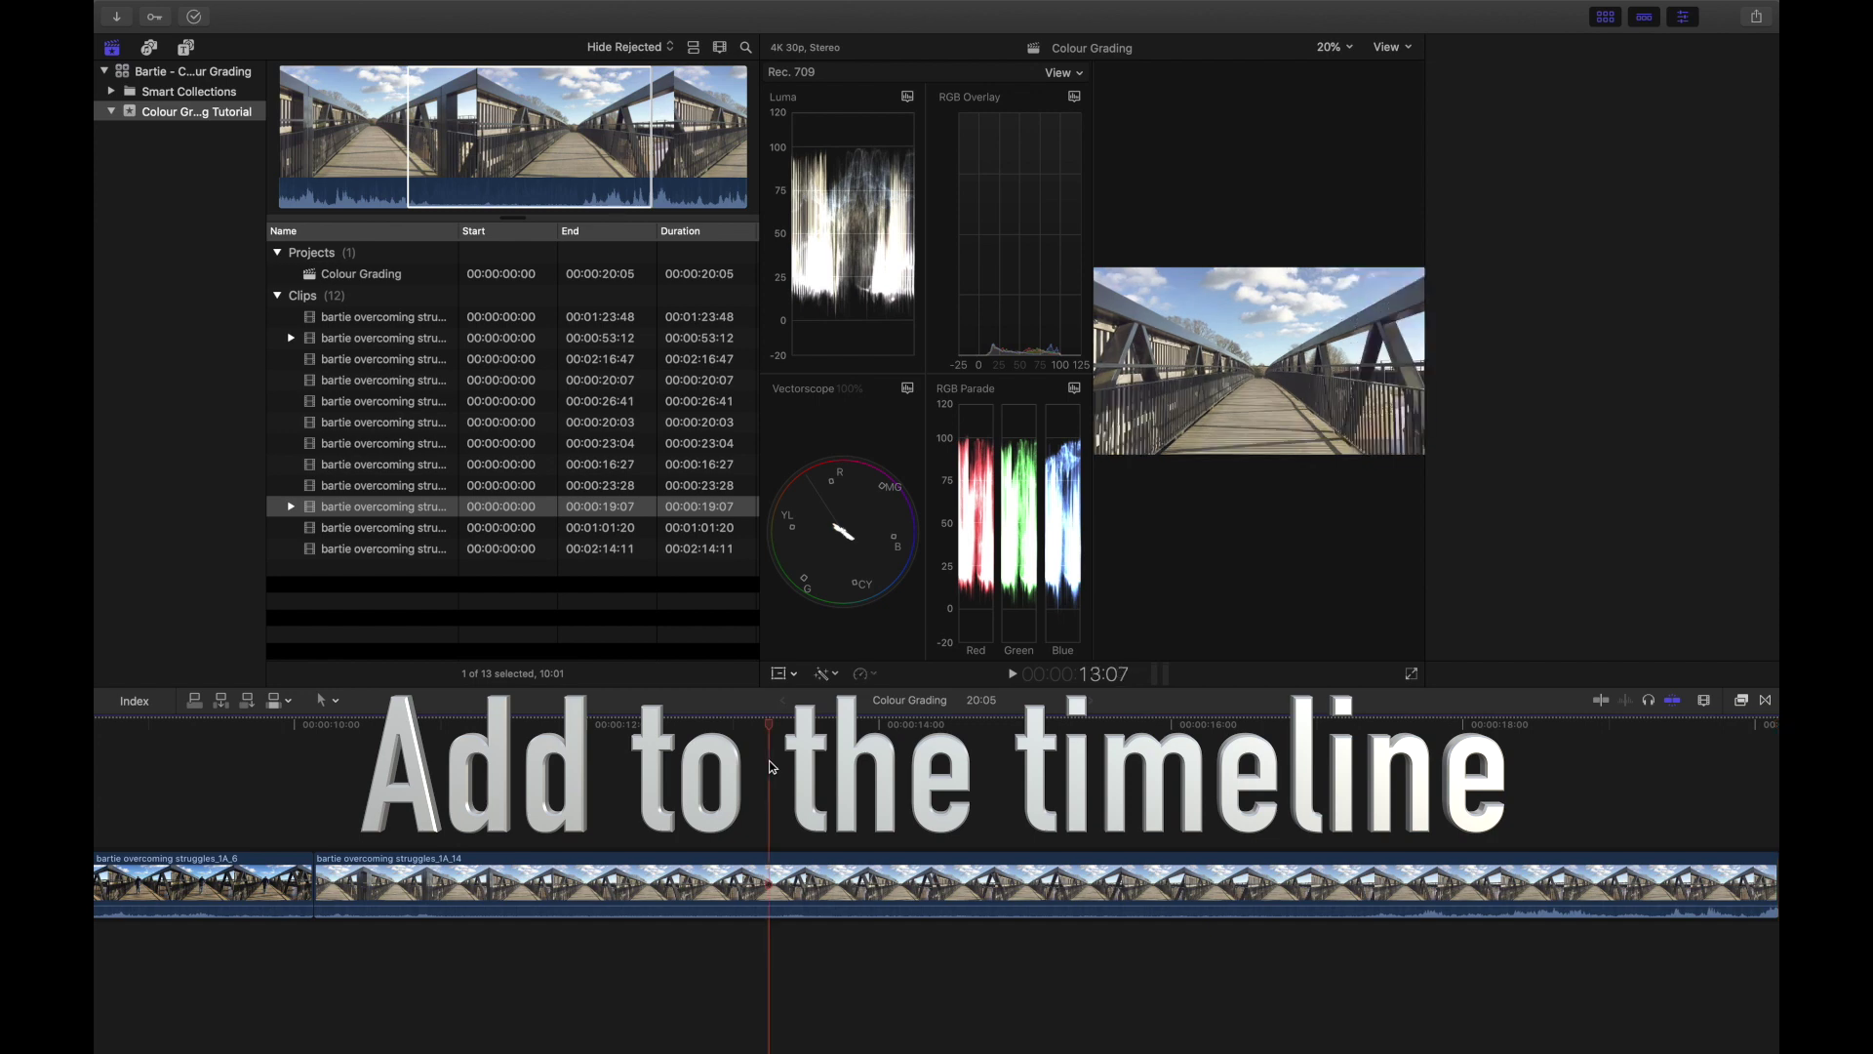
pyautogui.hotkey('shift', 'z')
pyautogui.press('super+6')
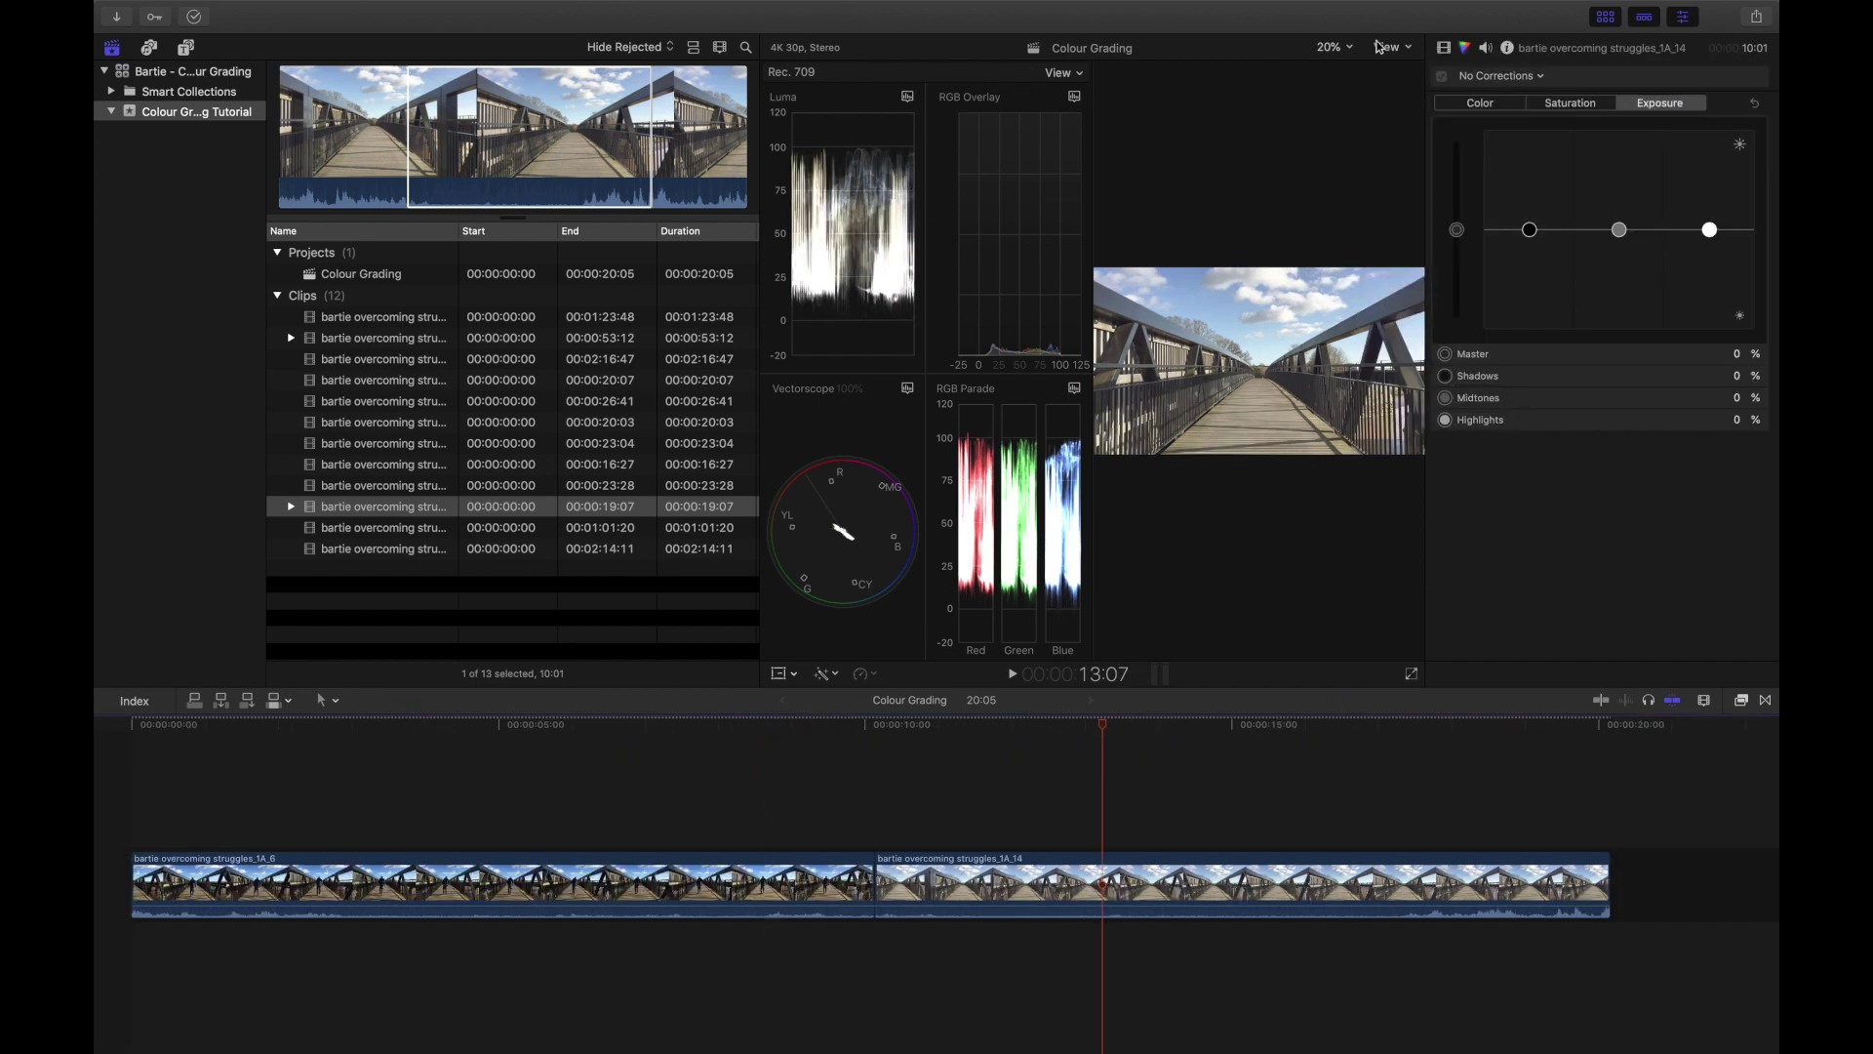
# Hide the media browser and select bridge clip 1A_14 in the timeline.
pyautogui.click(1607, 16)
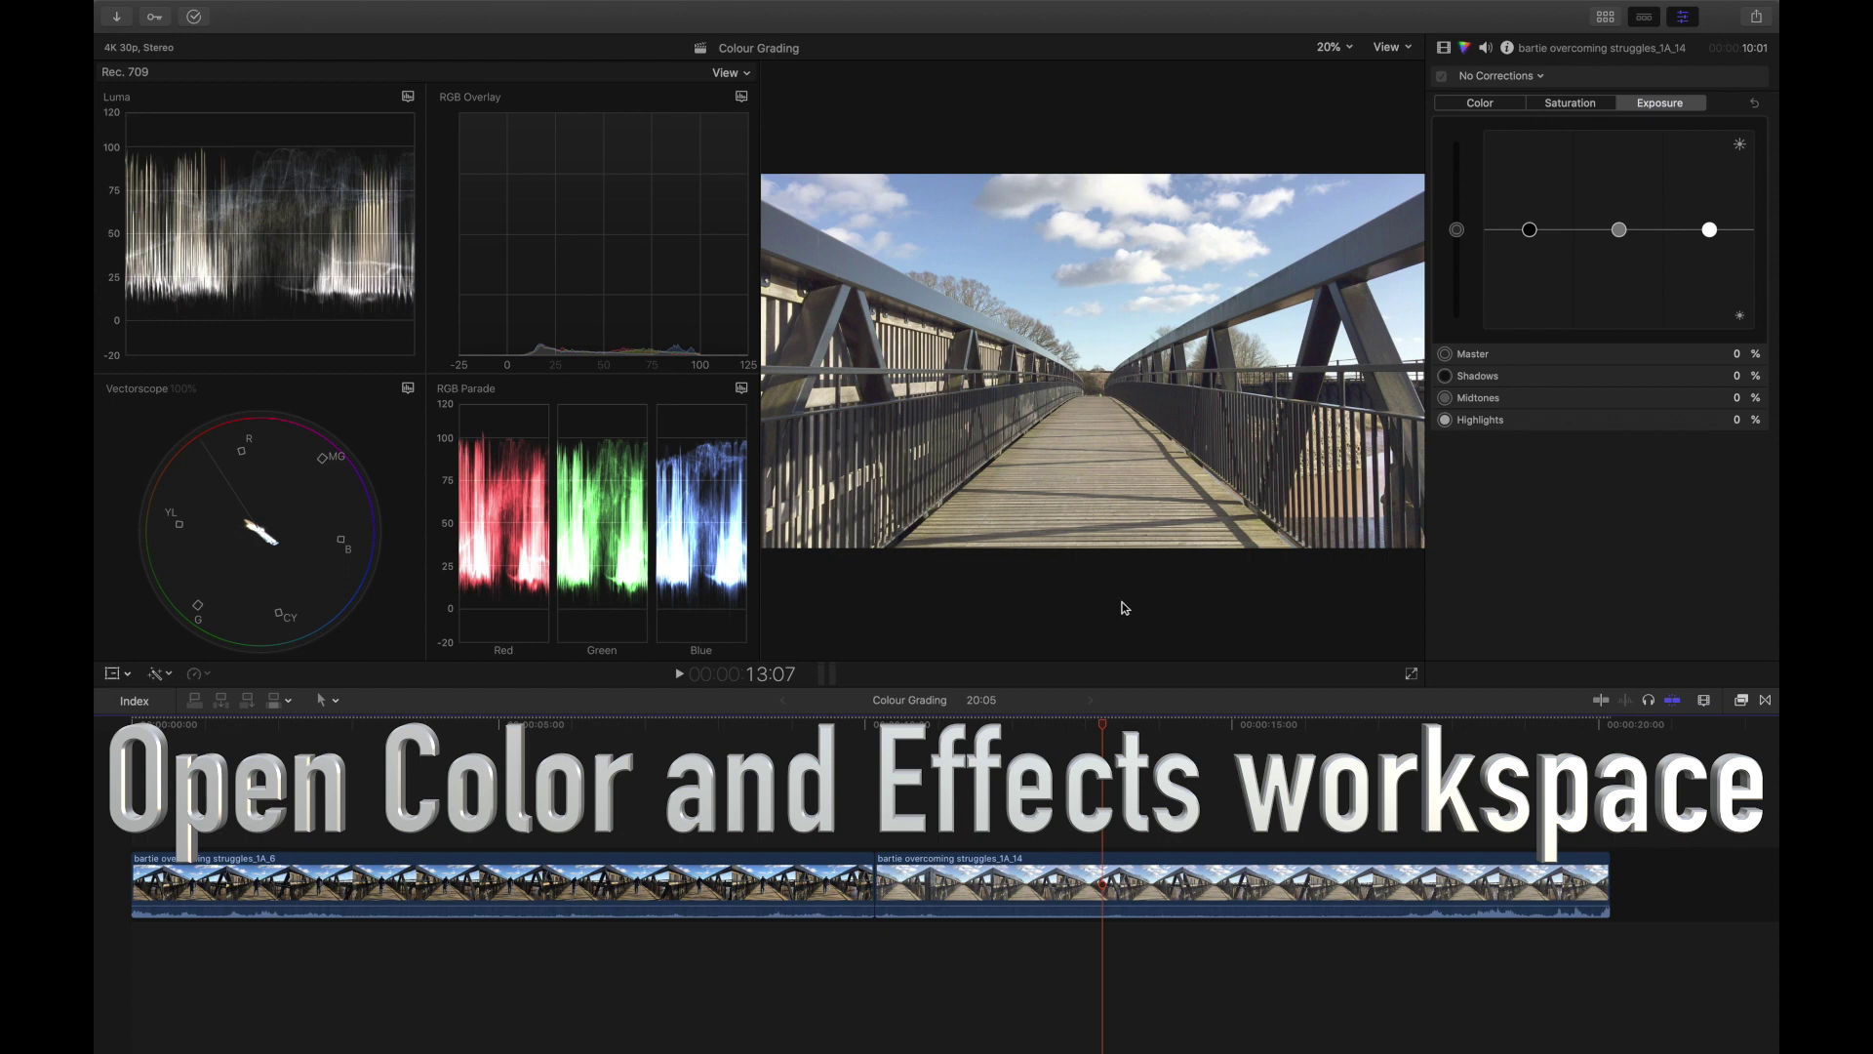
pyautogui.click(1256, 885)
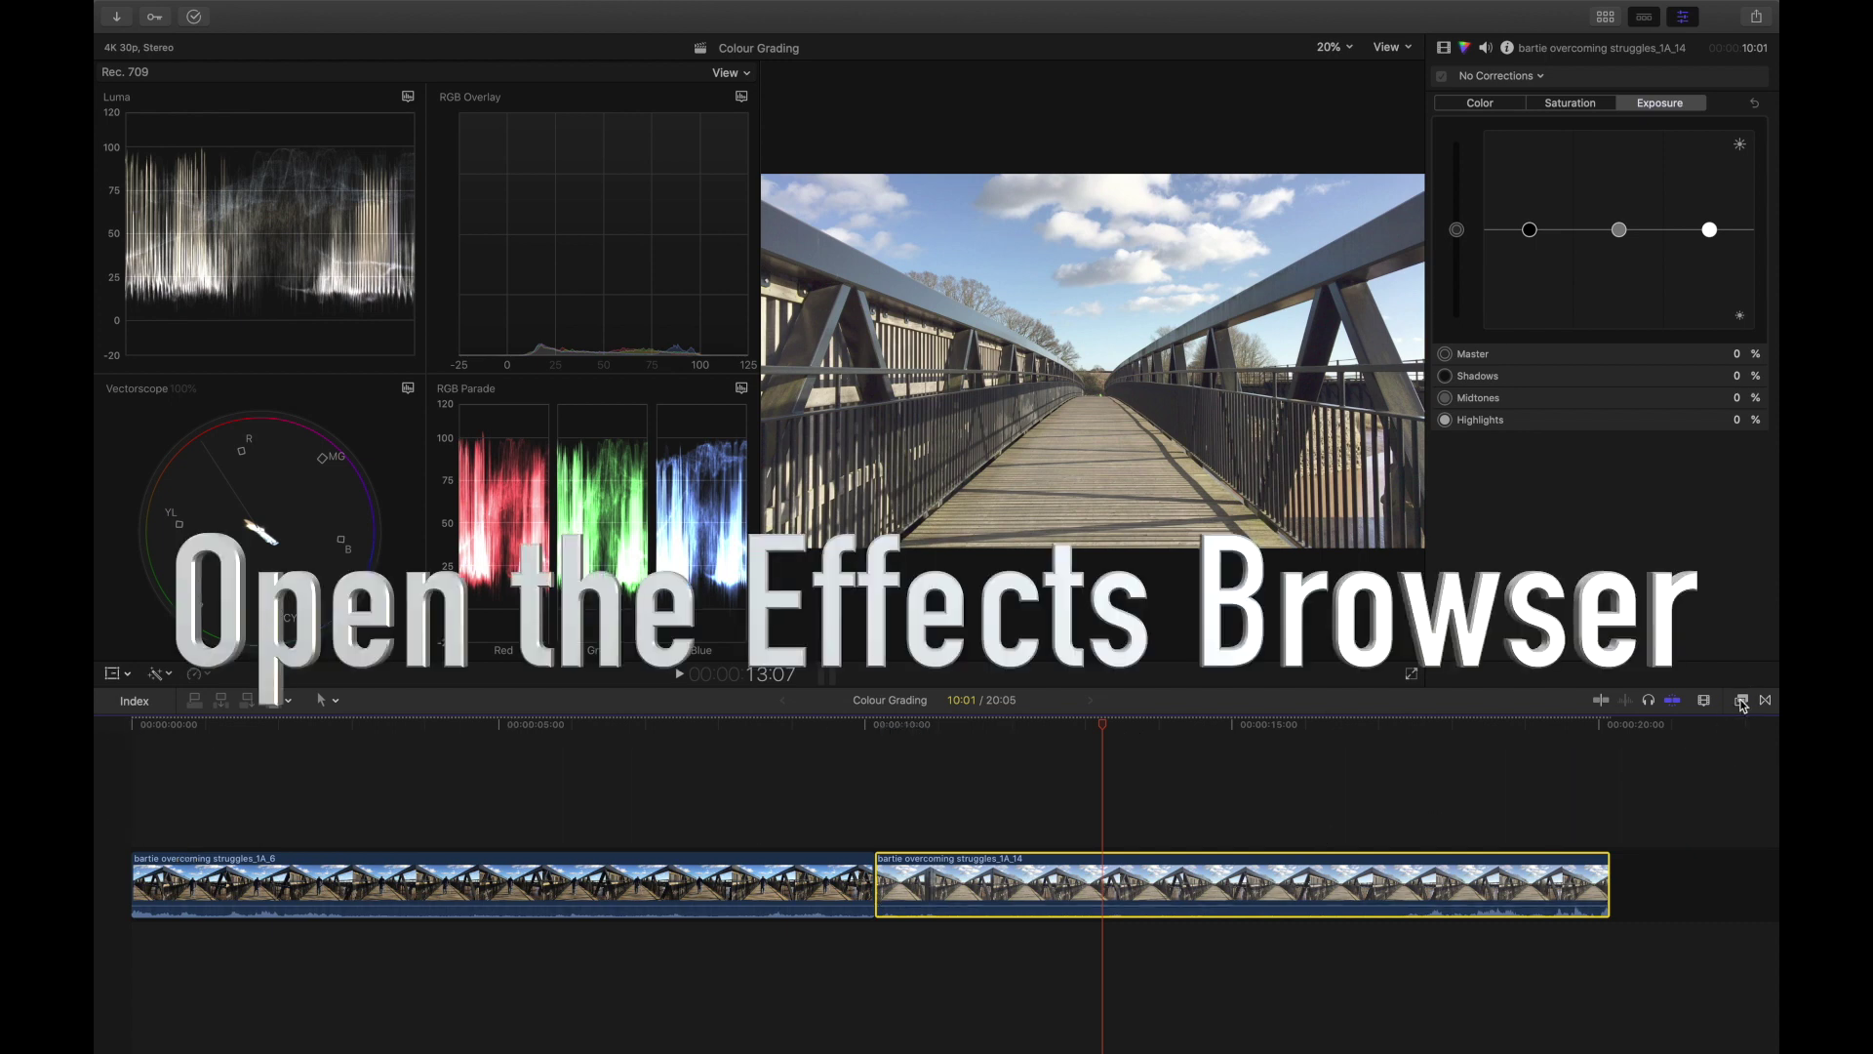
# Apply the Custom LUT effect from the Color category to clip 1A_14, then close the Effects Browser.
pyautogui.click(1742, 702)
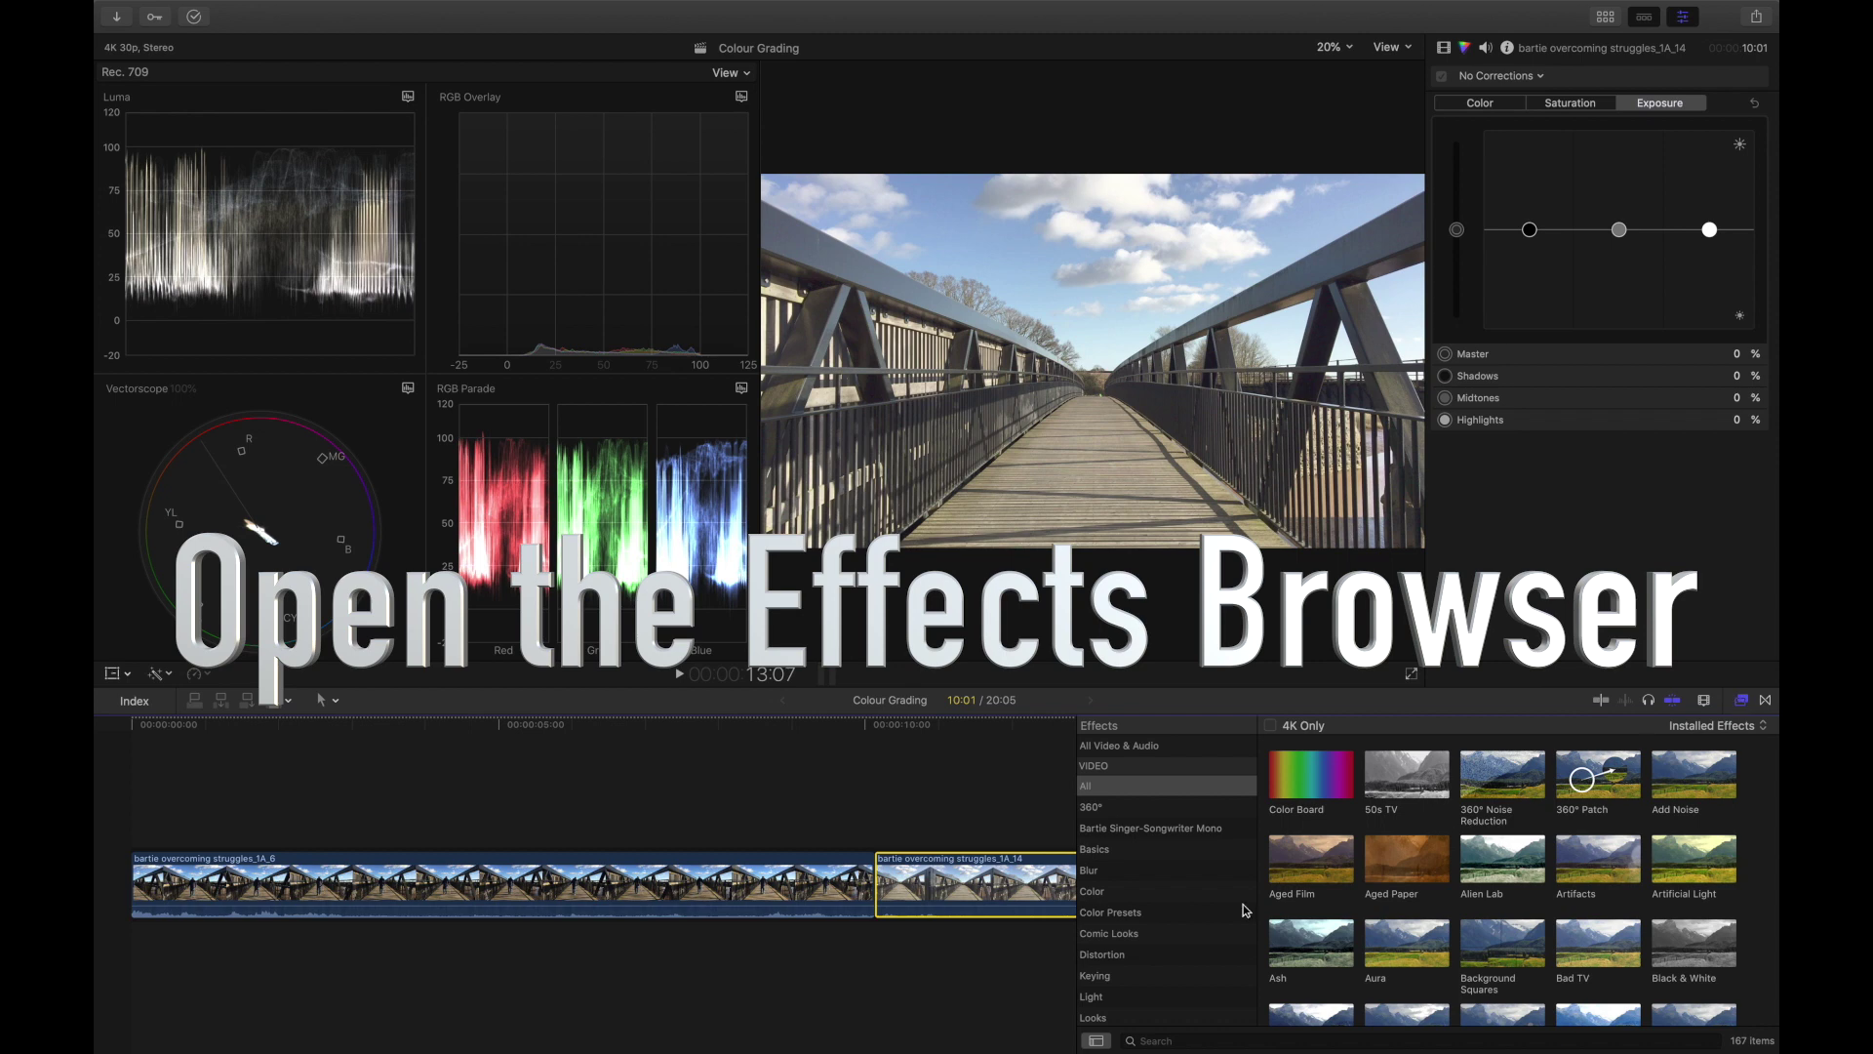
pyautogui.click(1094, 891)
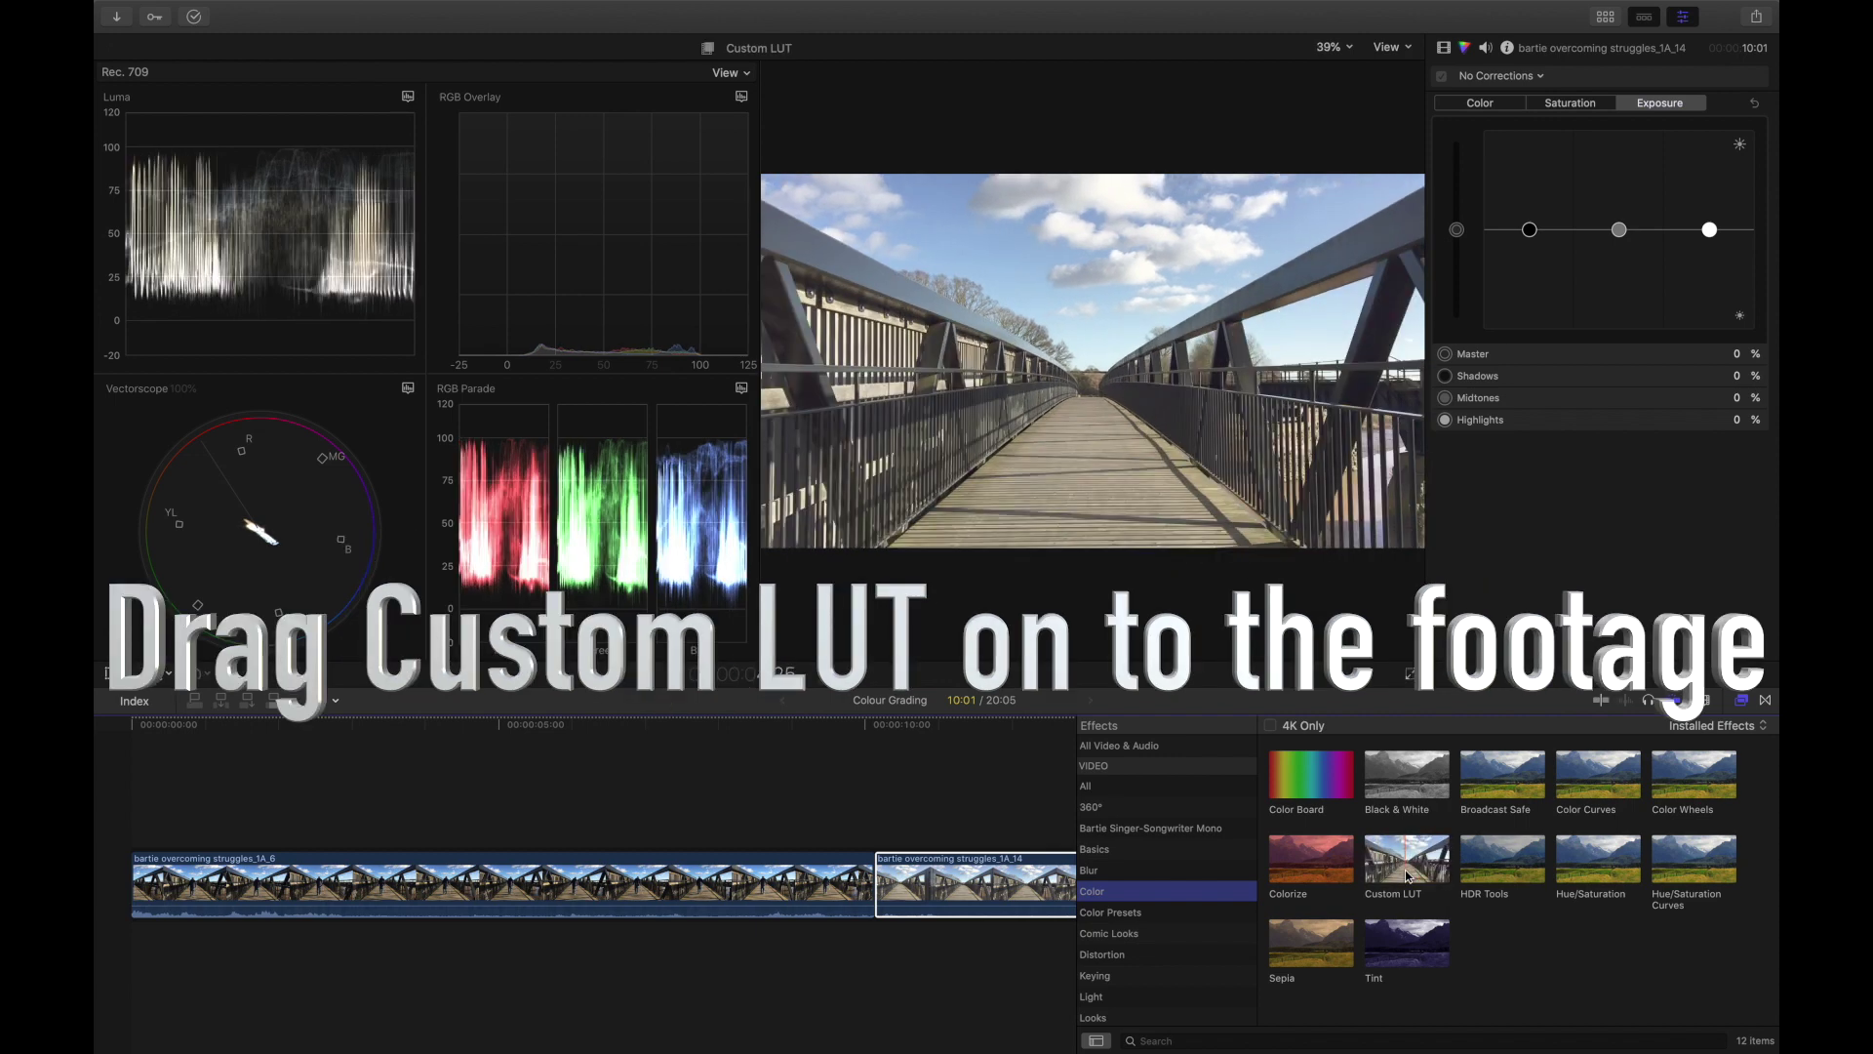
pyautogui.click(1378, 877)
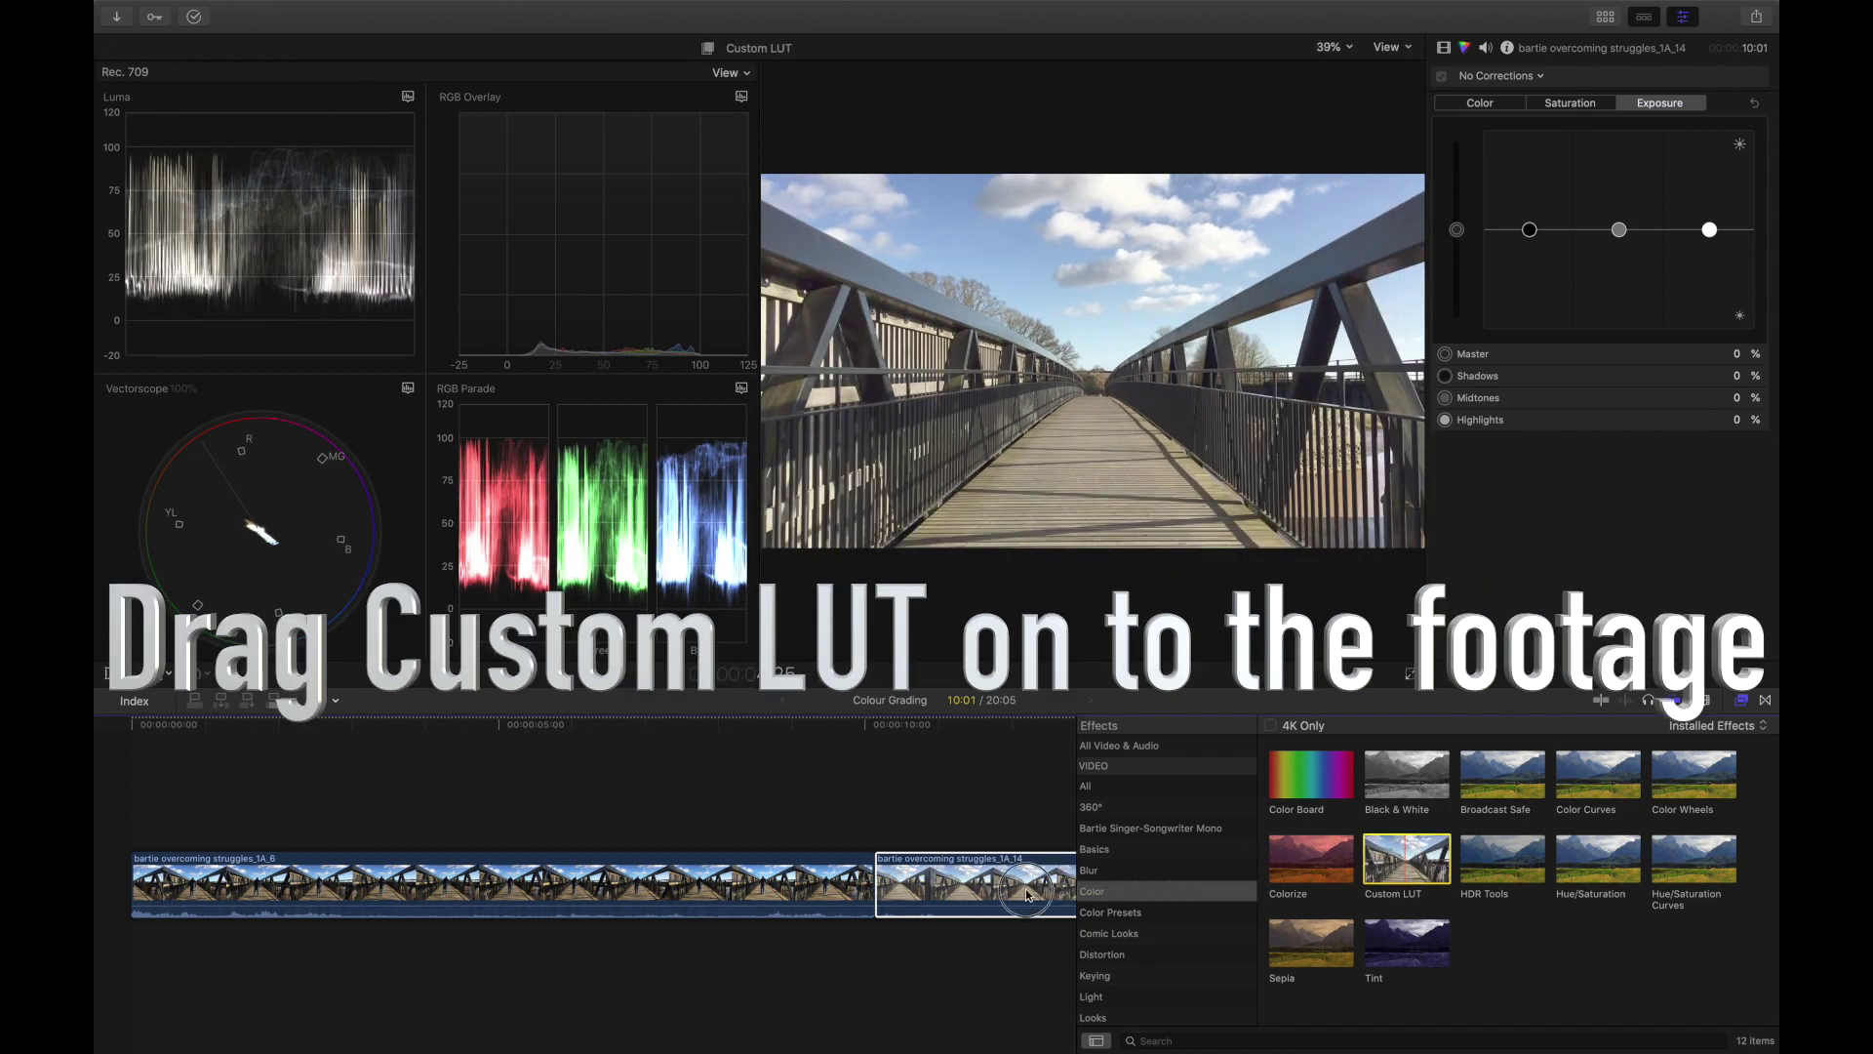
pyautogui.moveTo(1377, 877); pyautogui.dragTo(1024, 888)
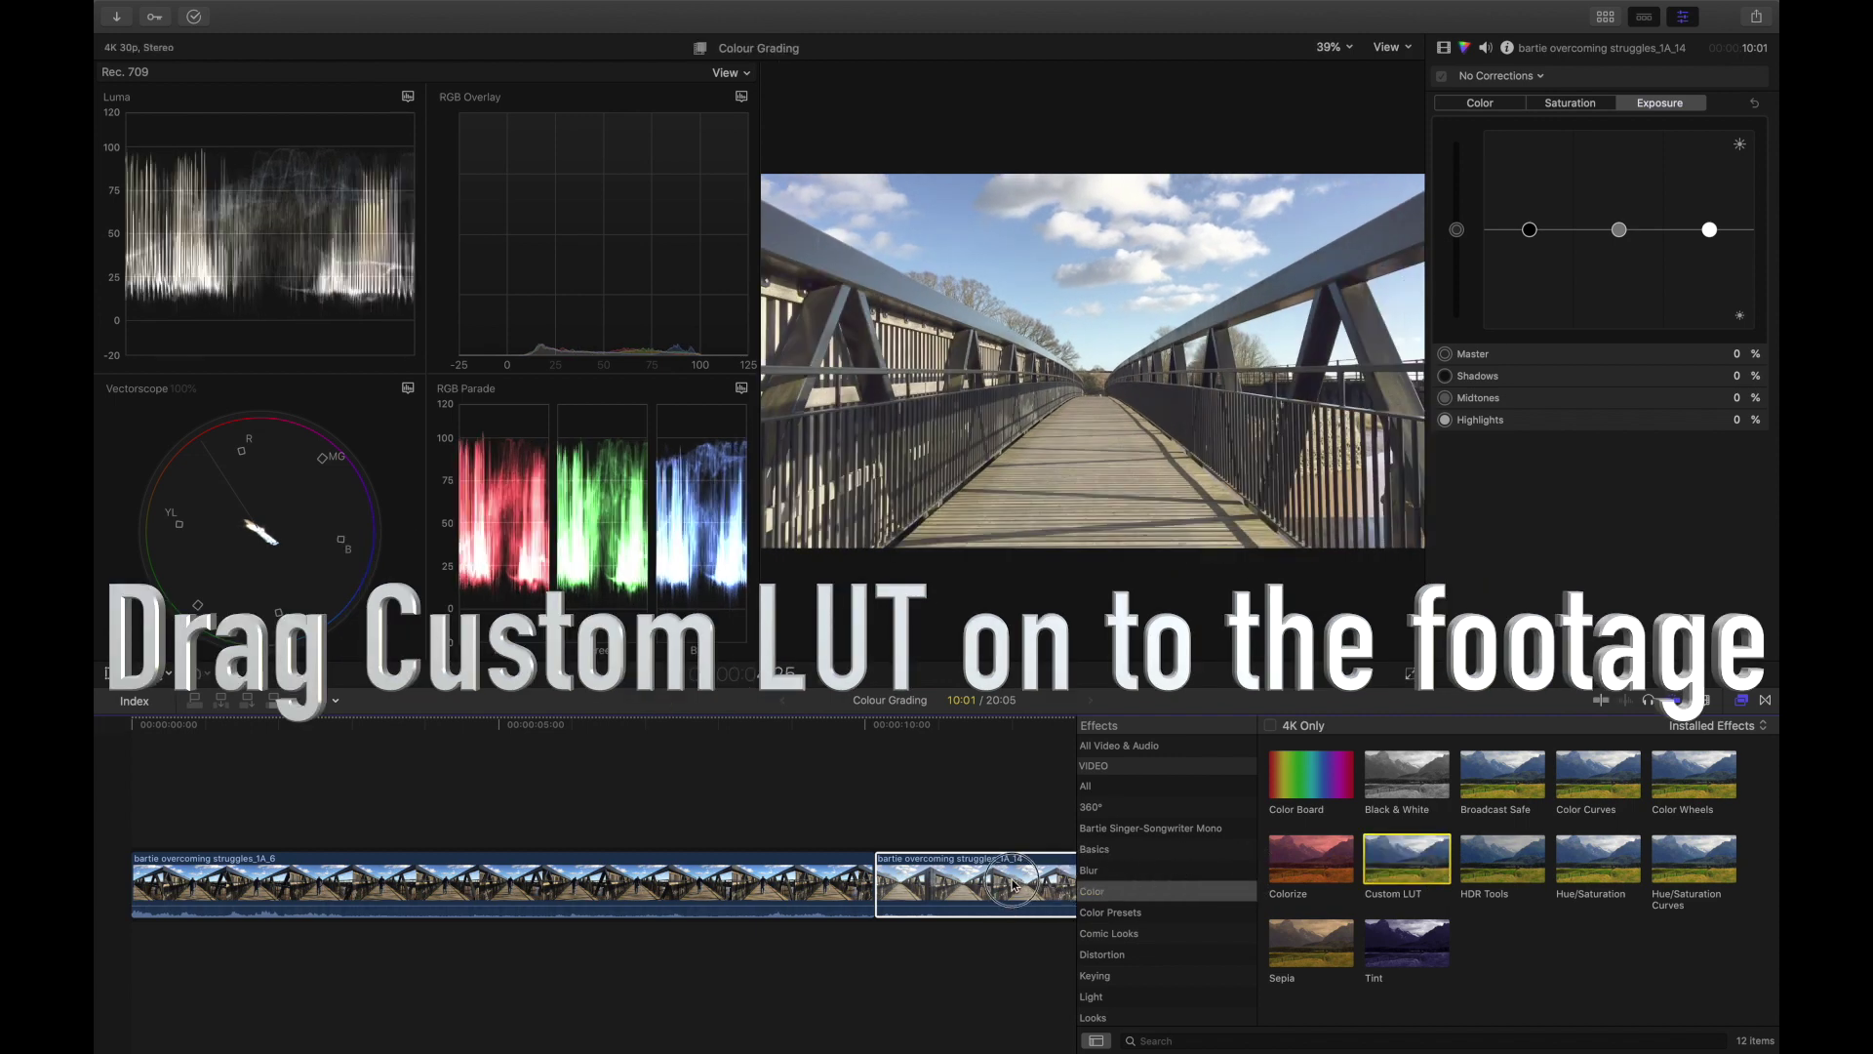
pyautogui.click(1744, 701)
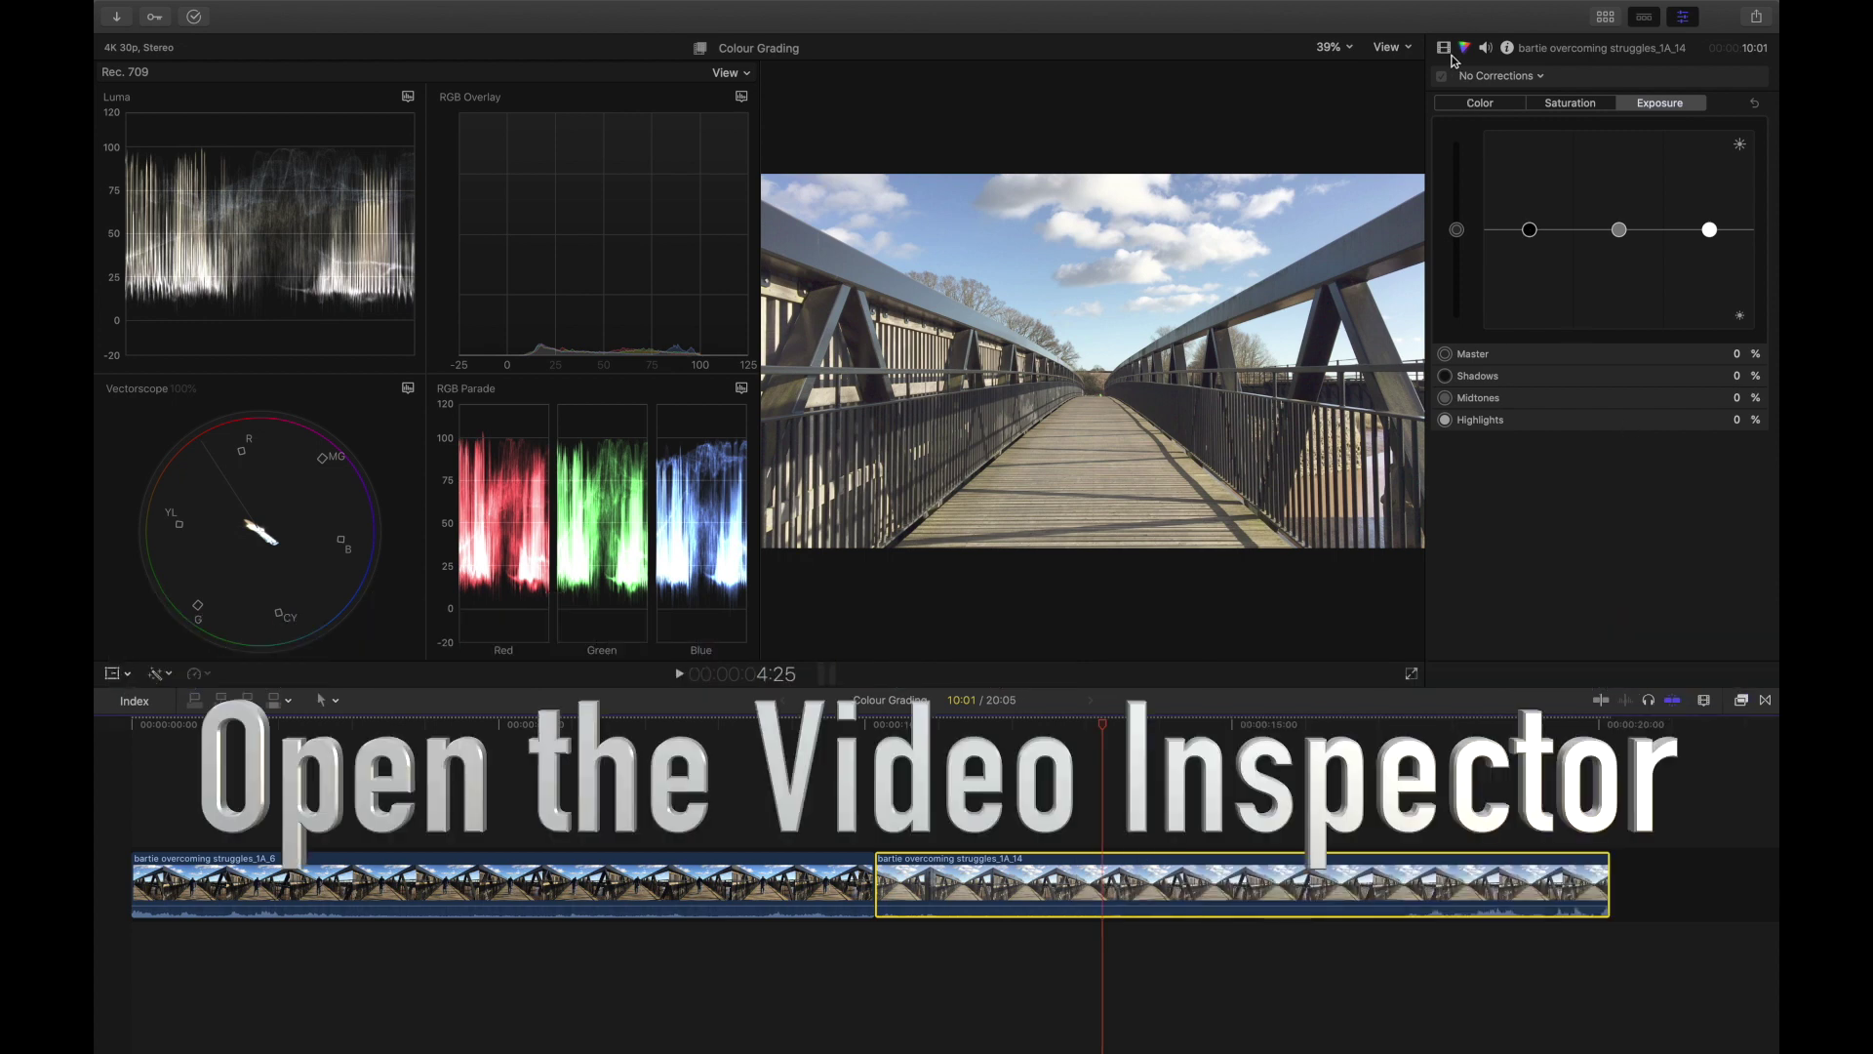
# Set clip 1A_14's Custom LUT to FiLMiC_deLog_V2 from the FiLMiC_Pro_deLOG_LUT_Pack.
pyautogui.click(1445, 49)
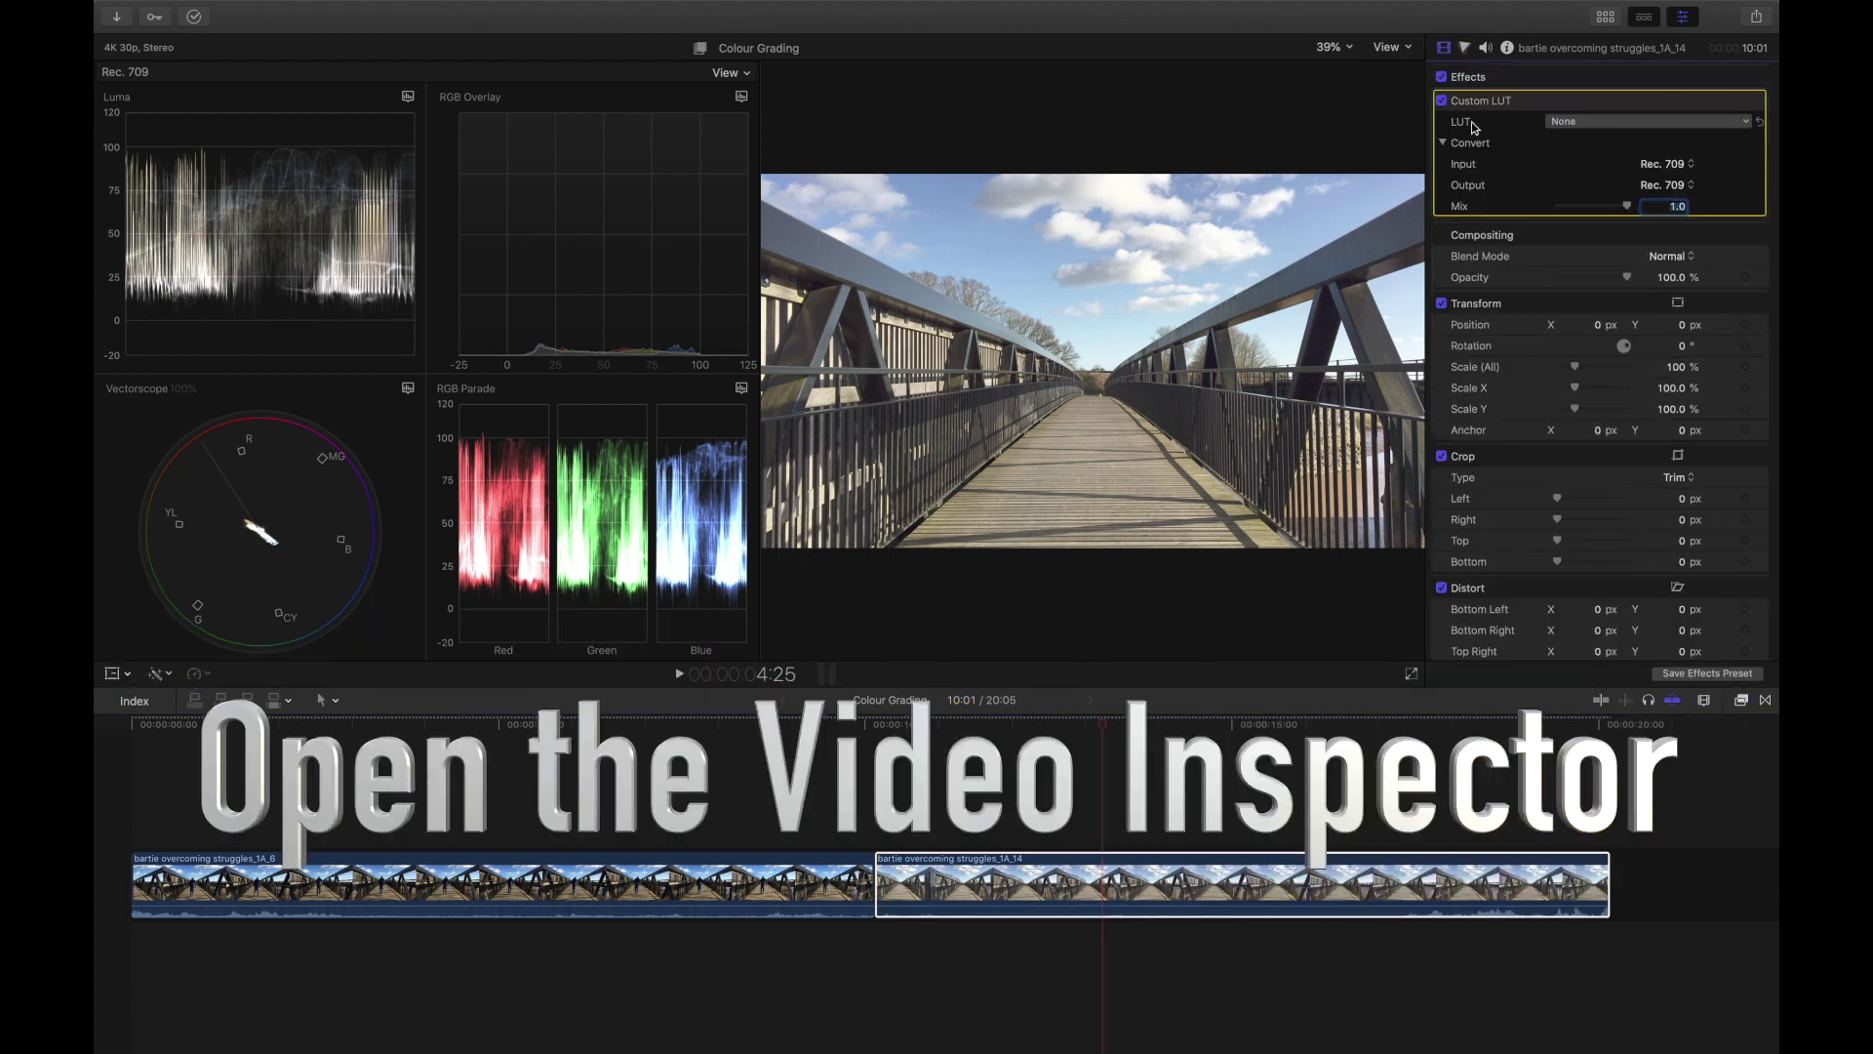
pyautogui.click(1602, 127)
pyautogui.moveTo(1575, 166)
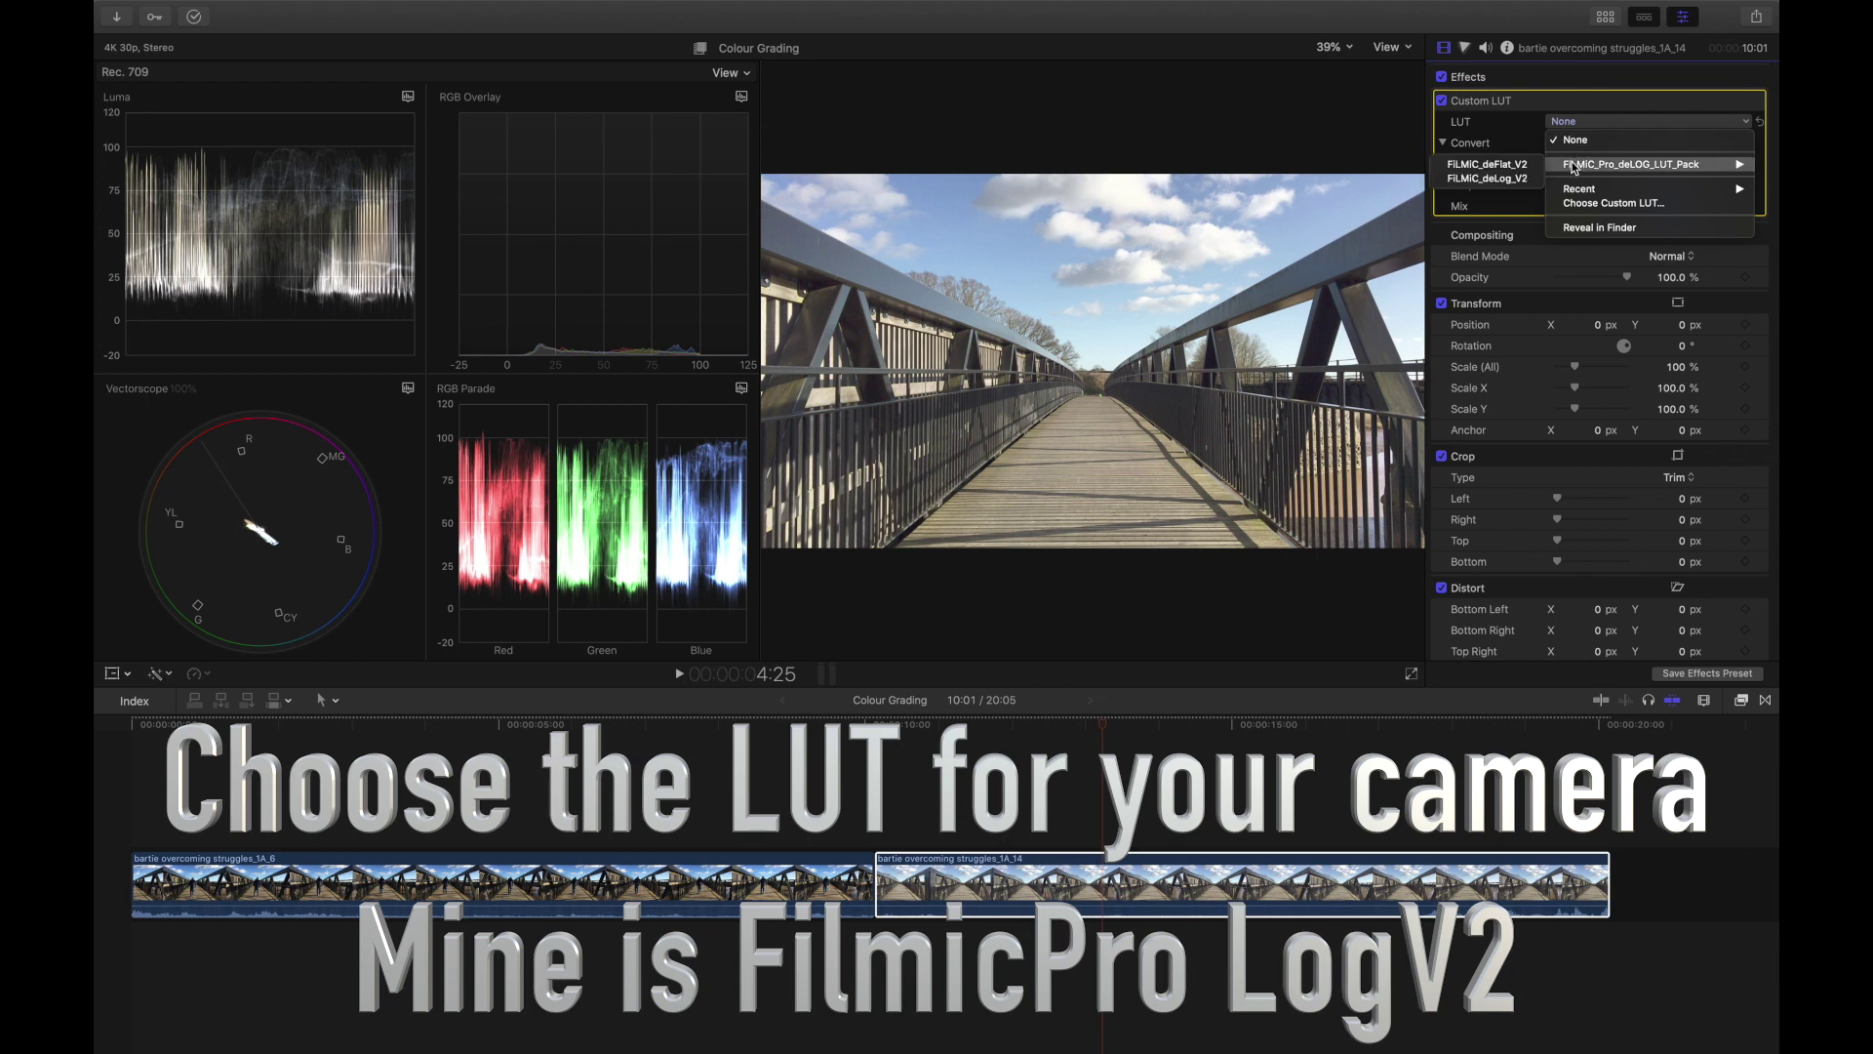
pyautogui.click(1510, 179)
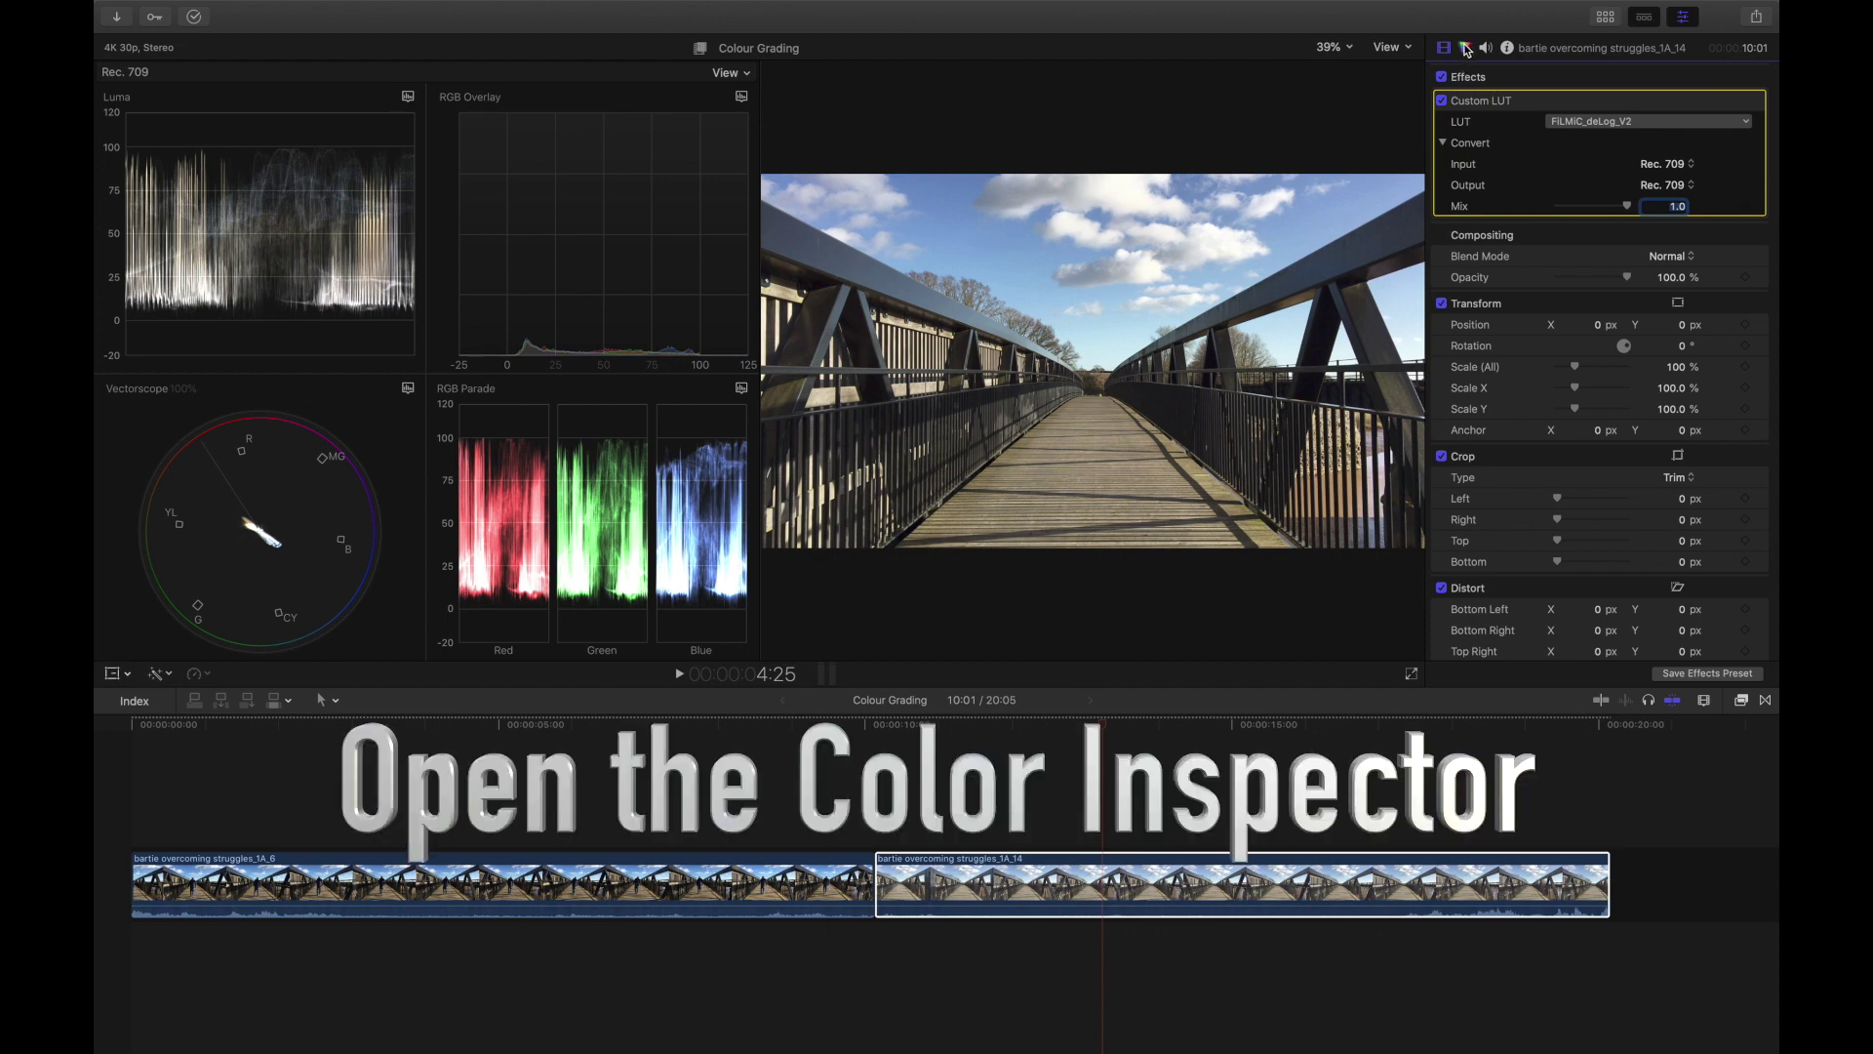
# Set clip 1A_14's exposure to Master 1%, Midtones 4%, Shadows -16% and Highlights 8%.
pyautogui.click(1465, 48)
pyautogui.click(1459, 229)
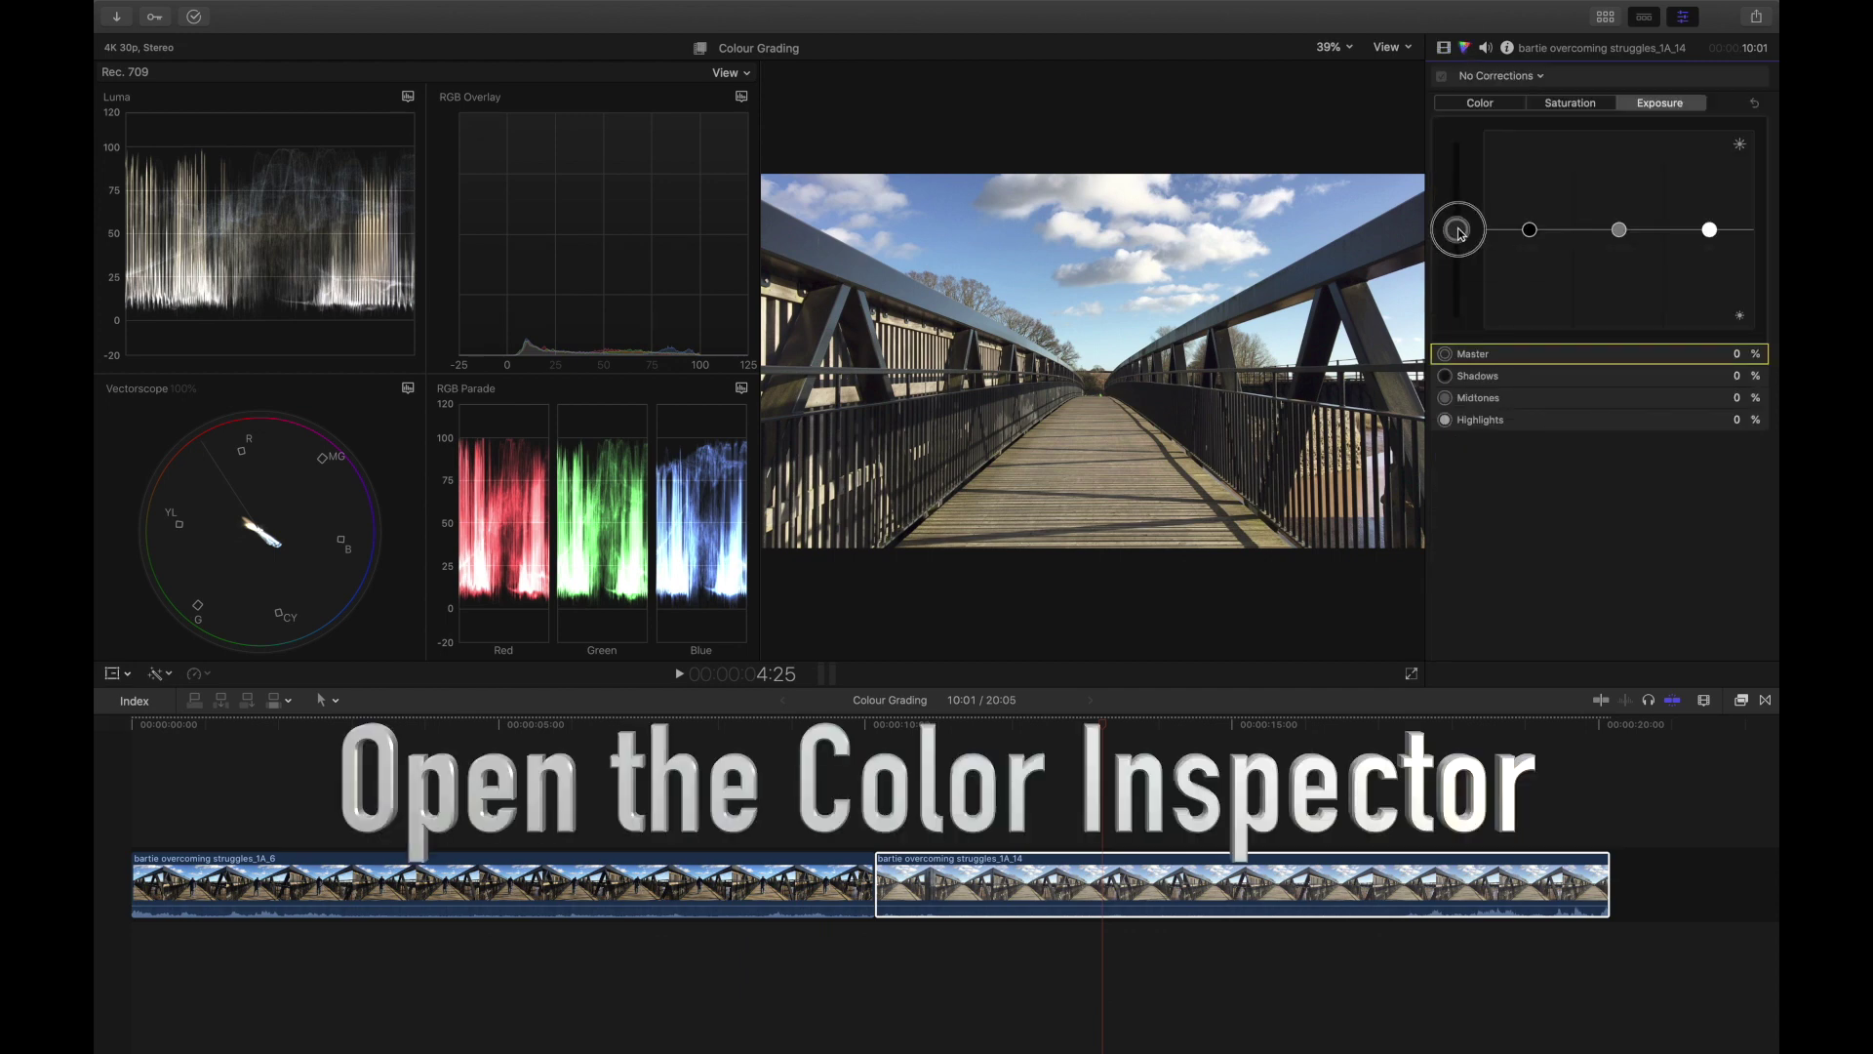
pyautogui.moveTo(1460, 231); pyautogui.dragTo(1461, 232)
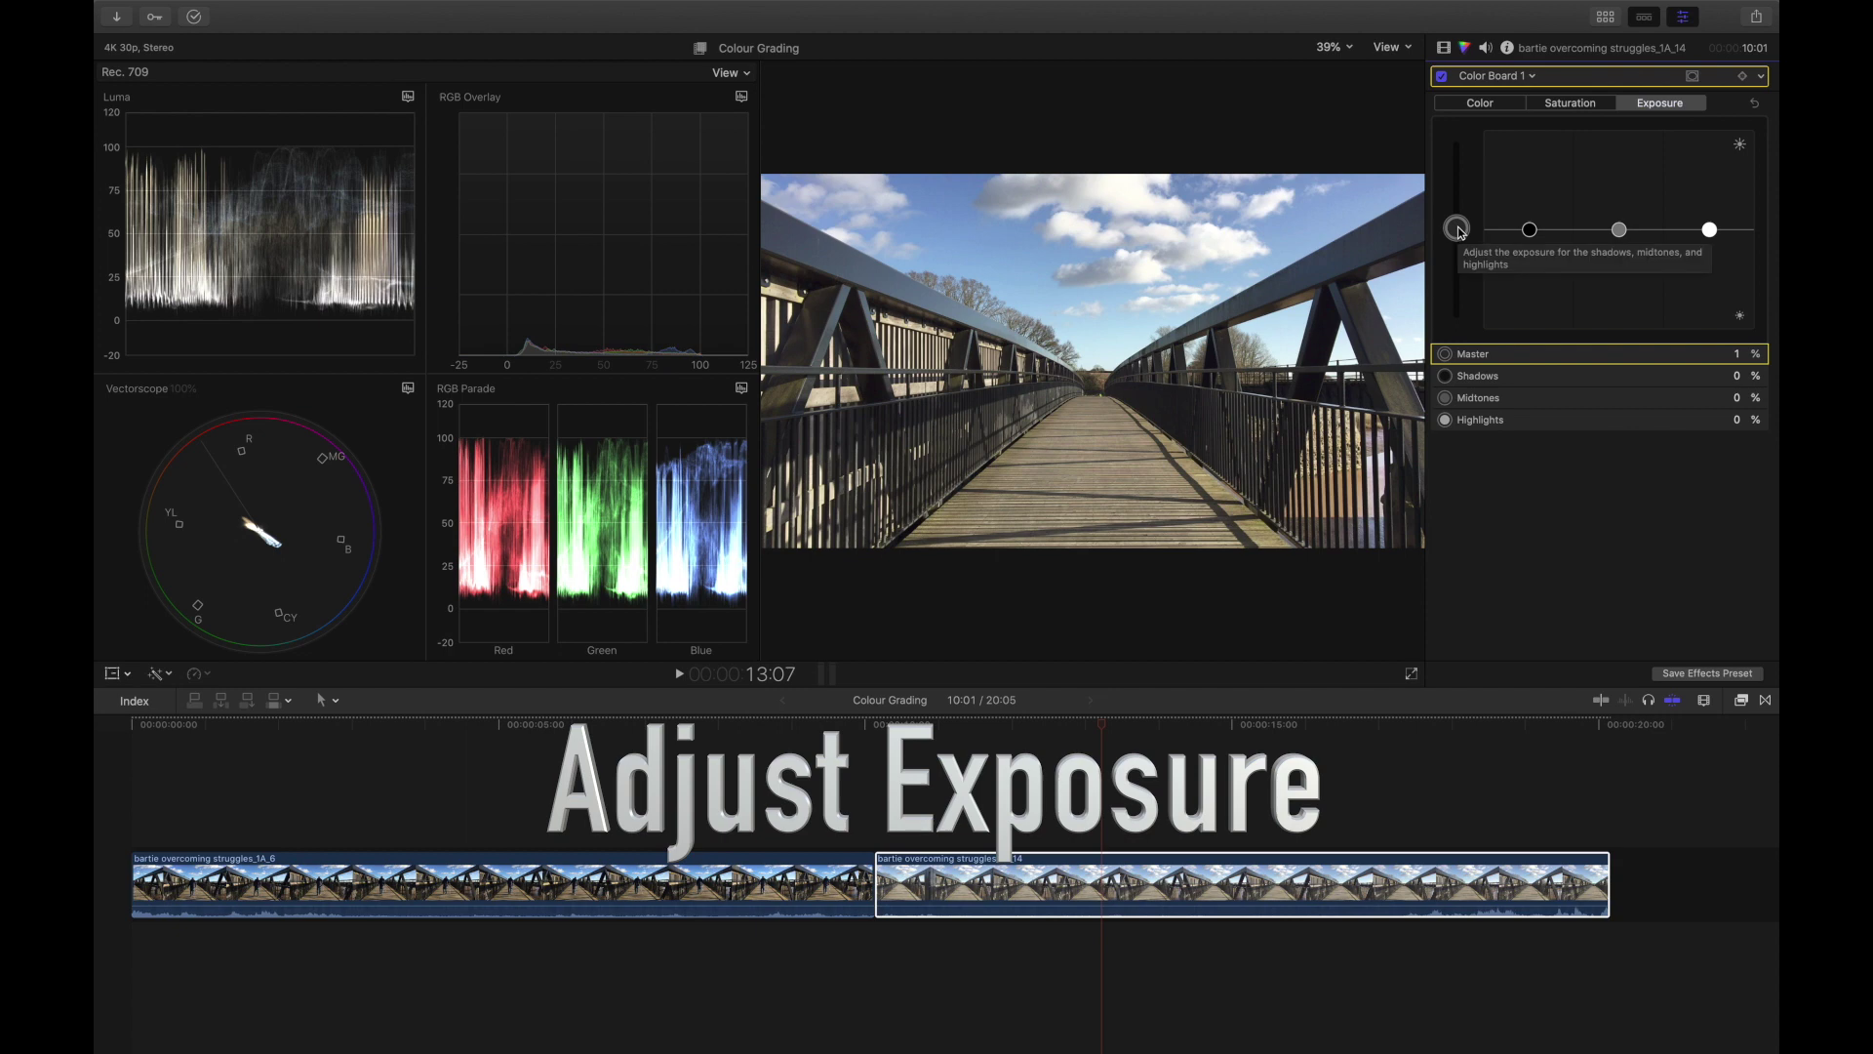
pyautogui.click(1620, 228)
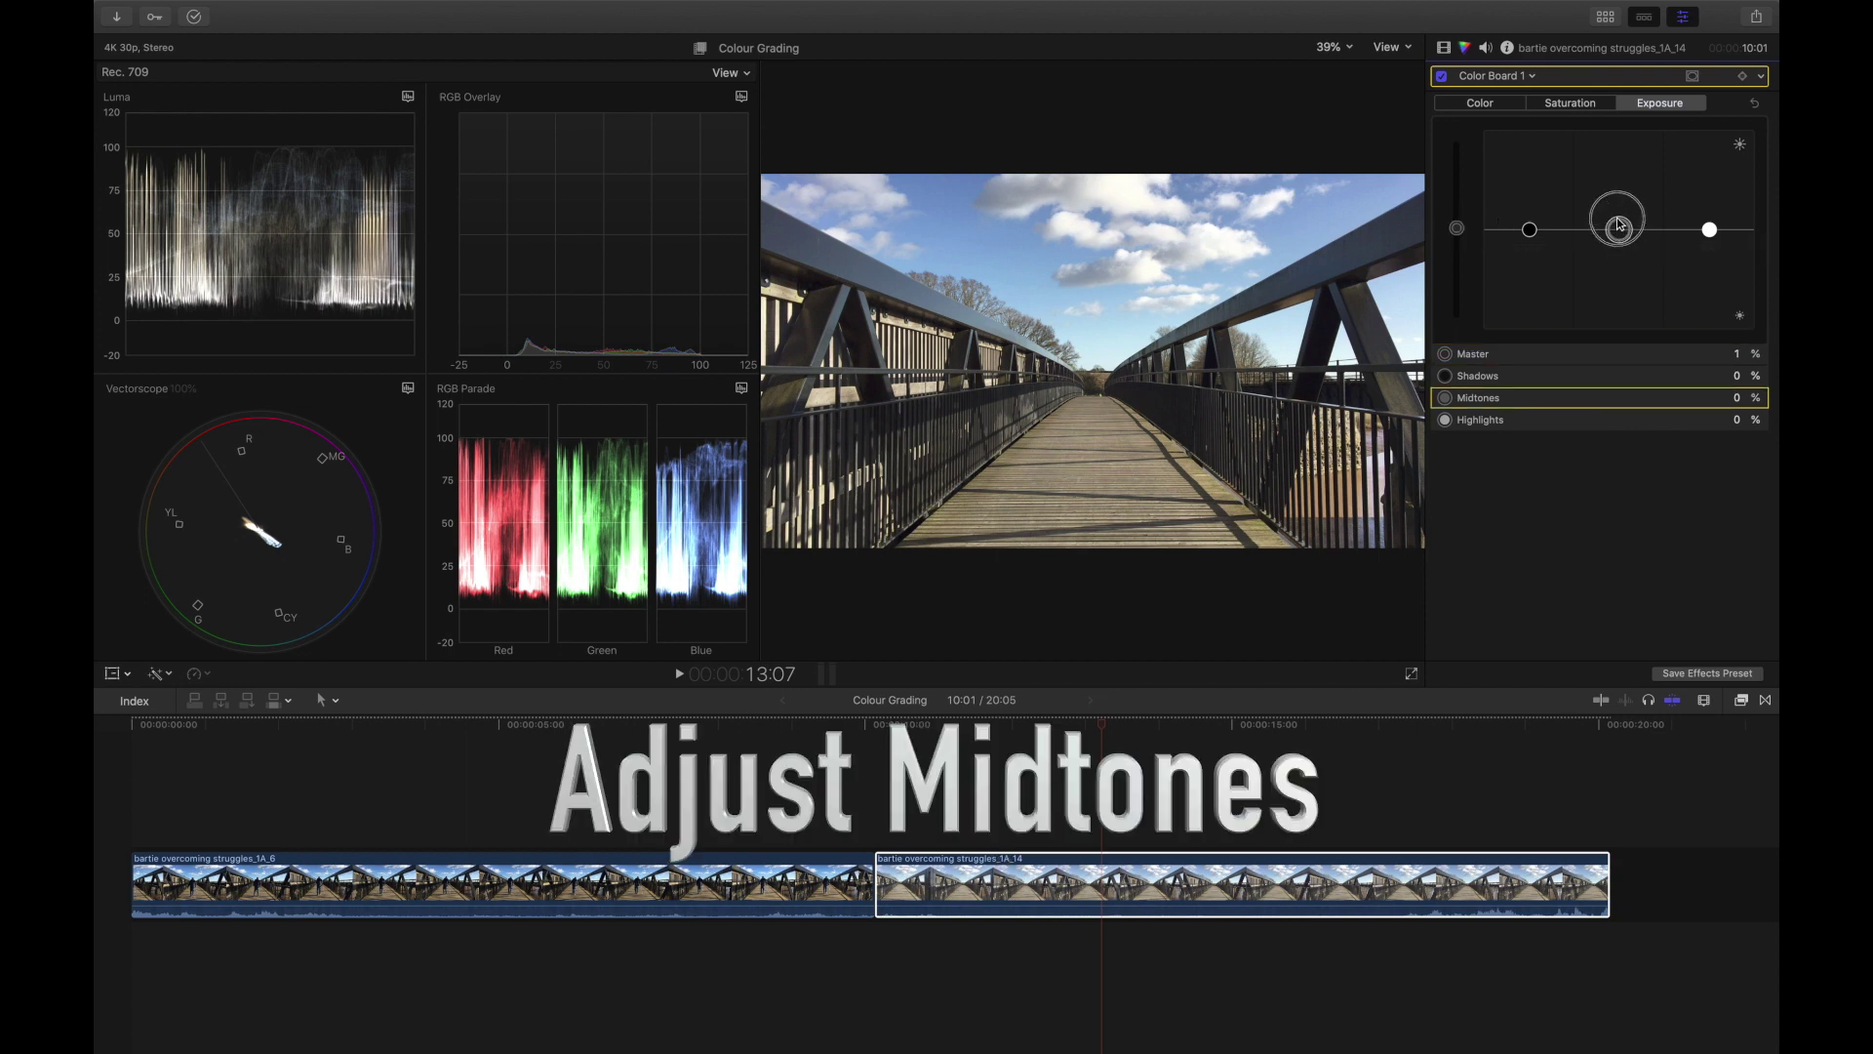
pyautogui.moveTo(1620, 225); pyautogui.dragTo(1622, 226)
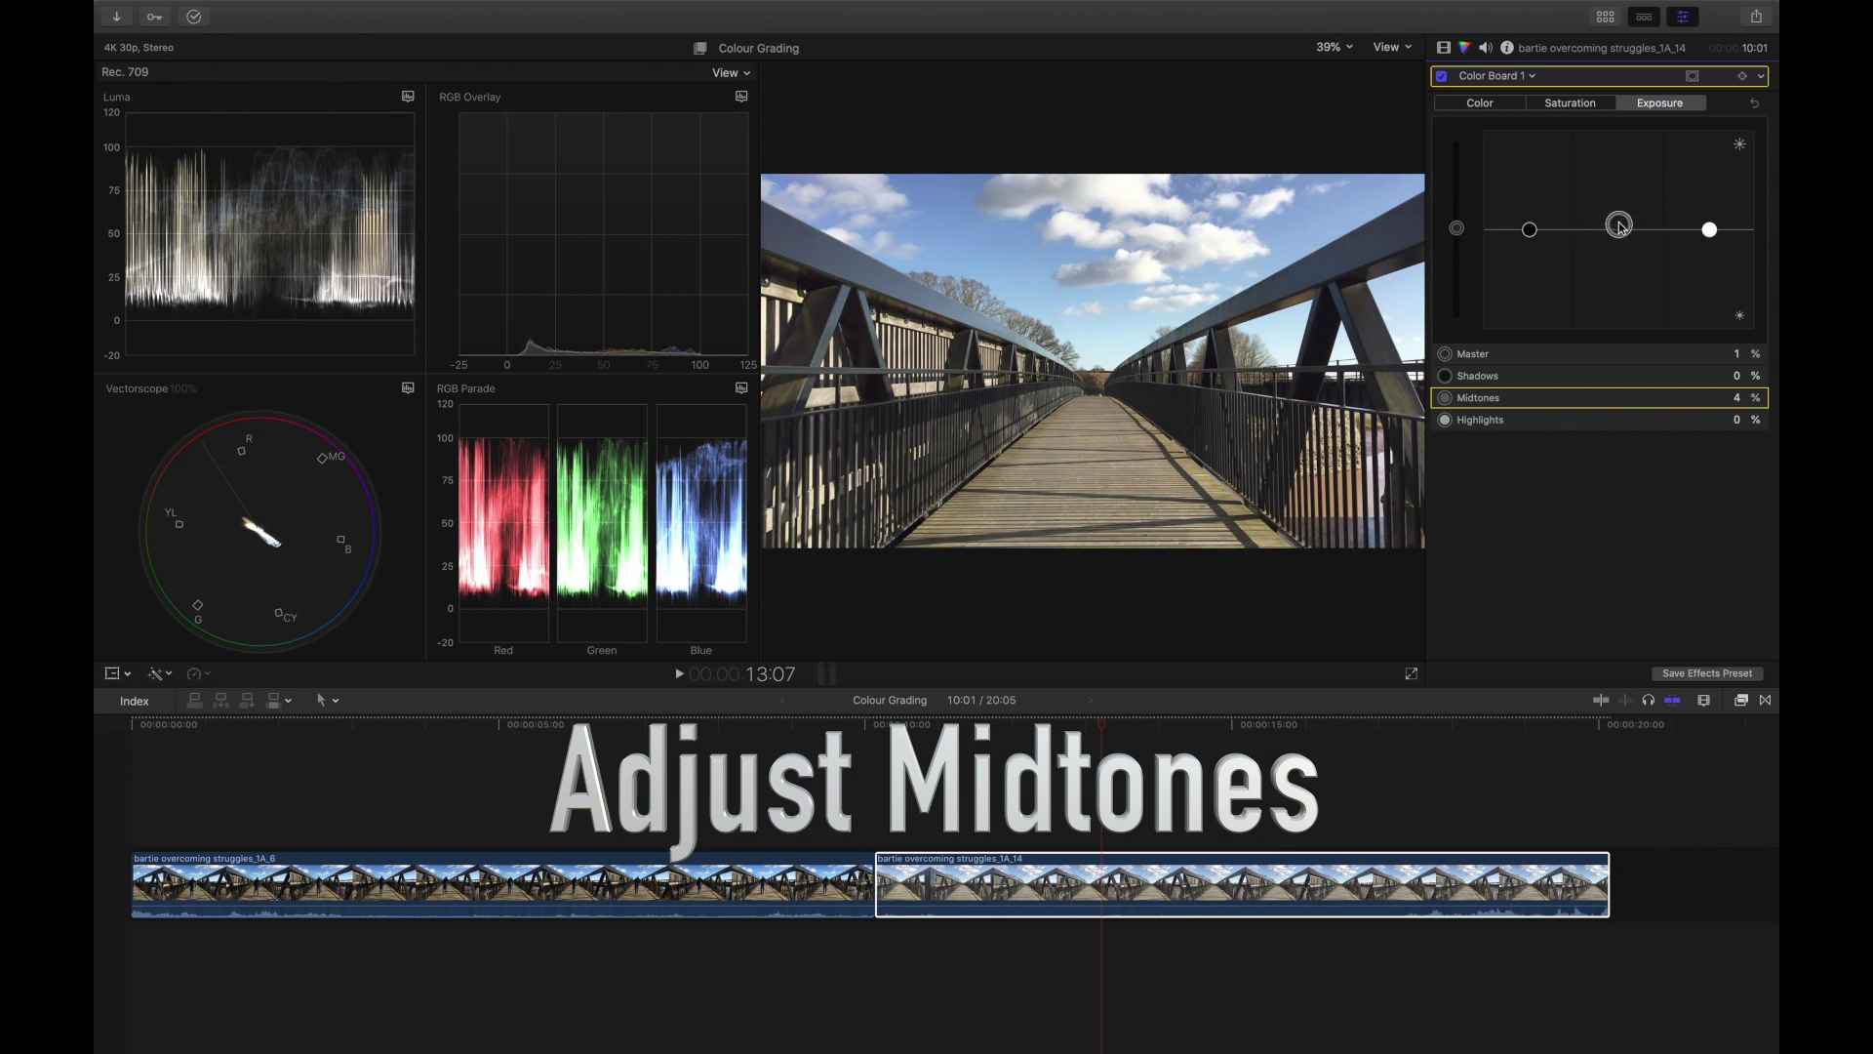
pyautogui.click(1530, 230)
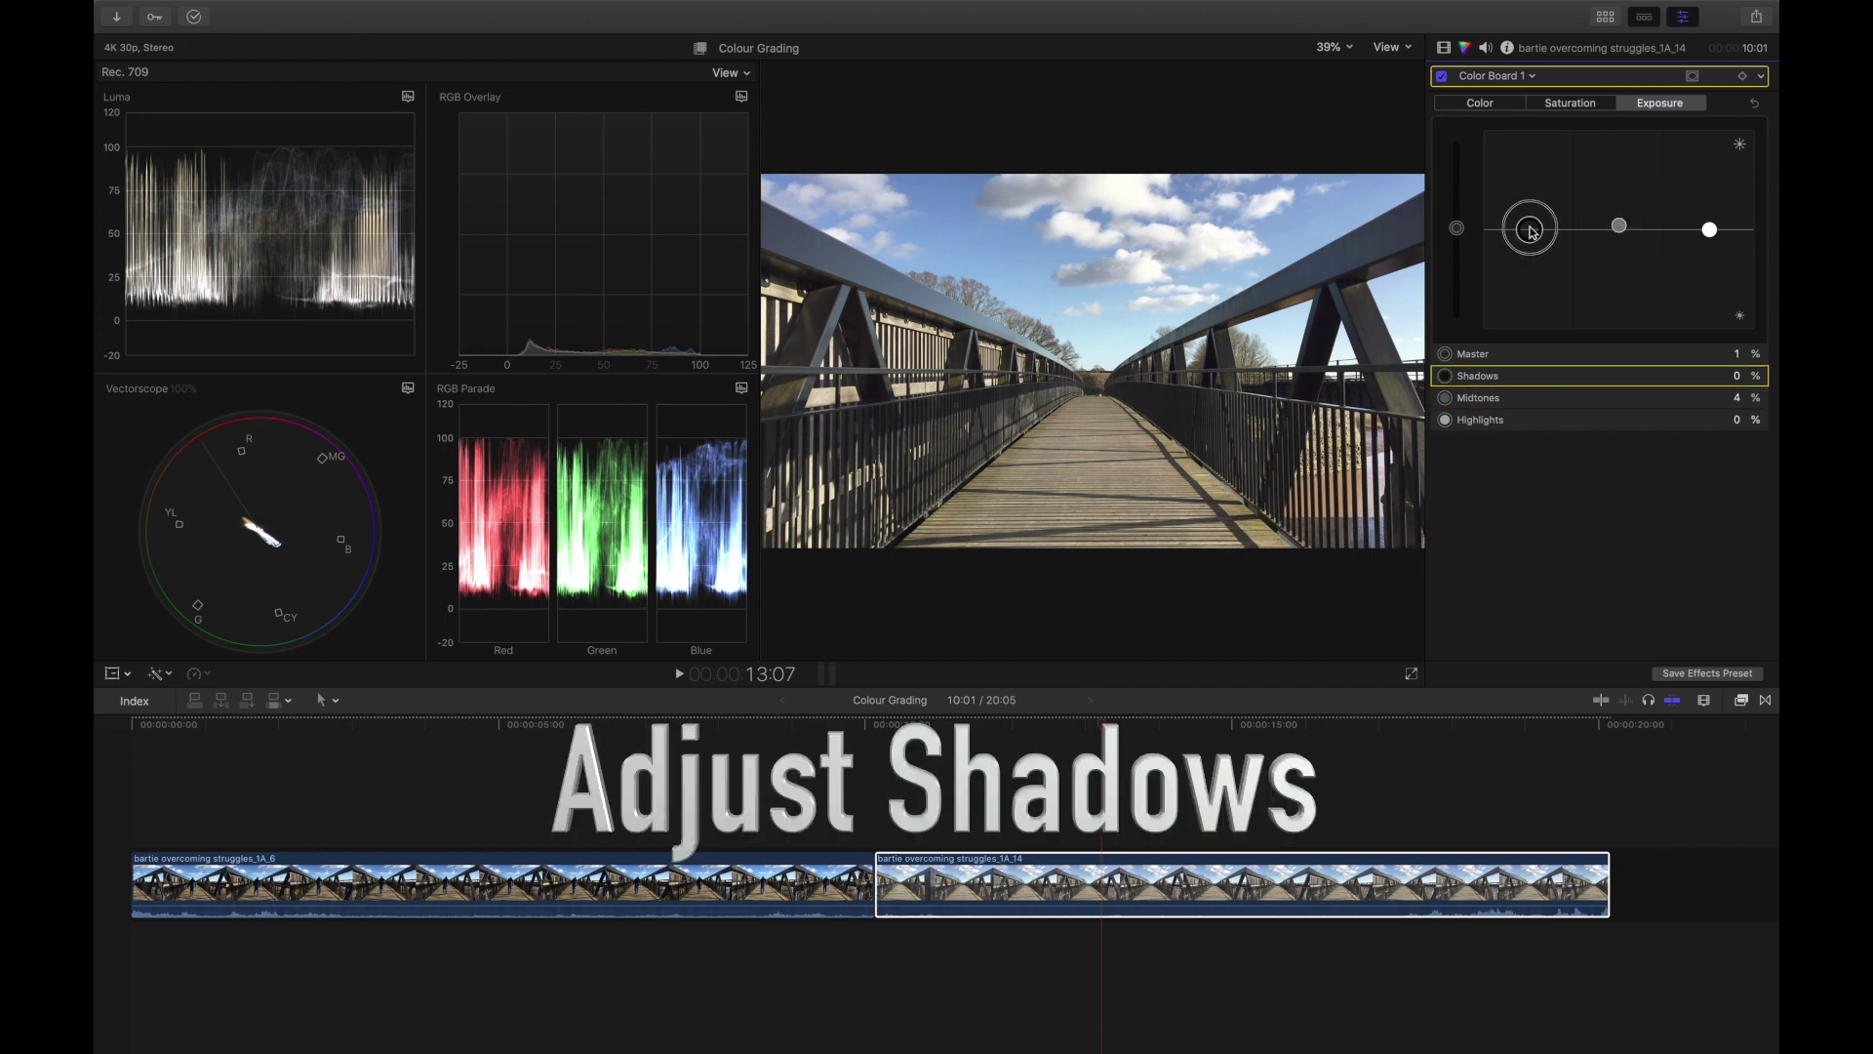
pyautogui.moveTo(1532, 231); pyautogui.dragTo(1534, 244)
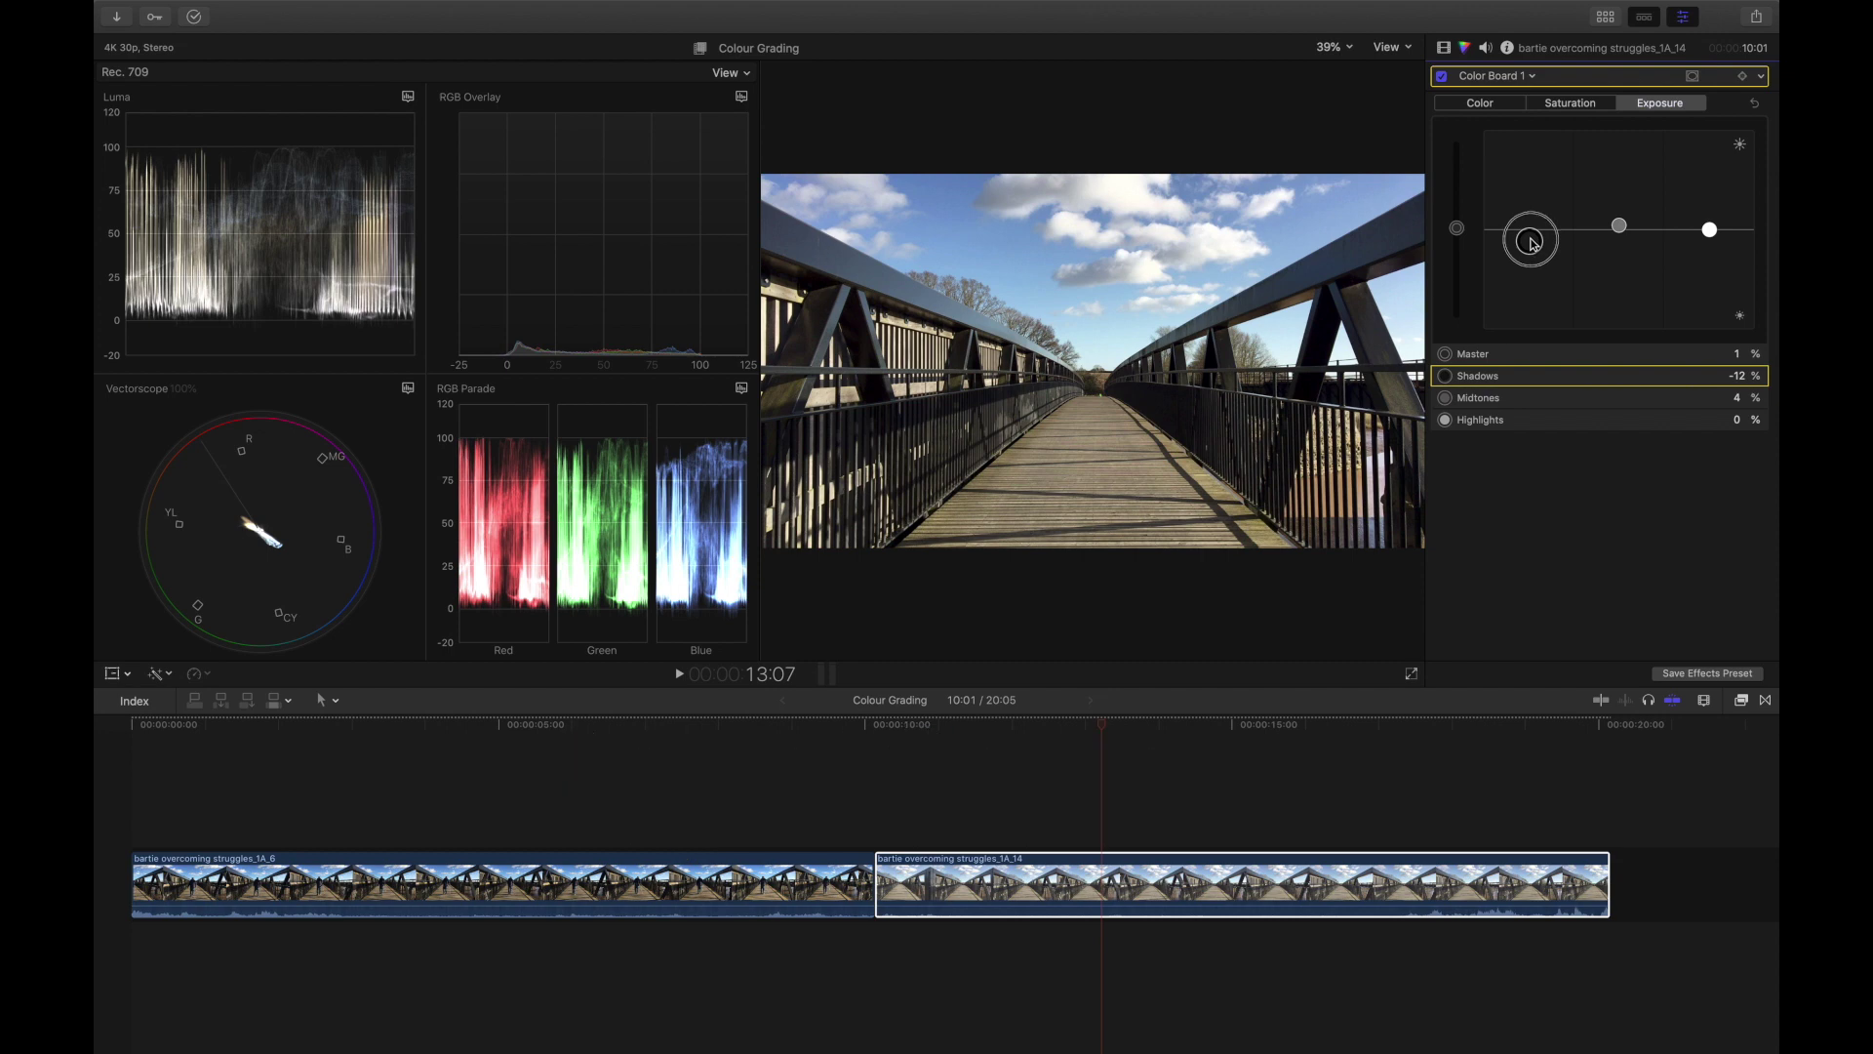
pyautogui.moveTo(1534, 244); pyautogui.dragTo(1534, 247)
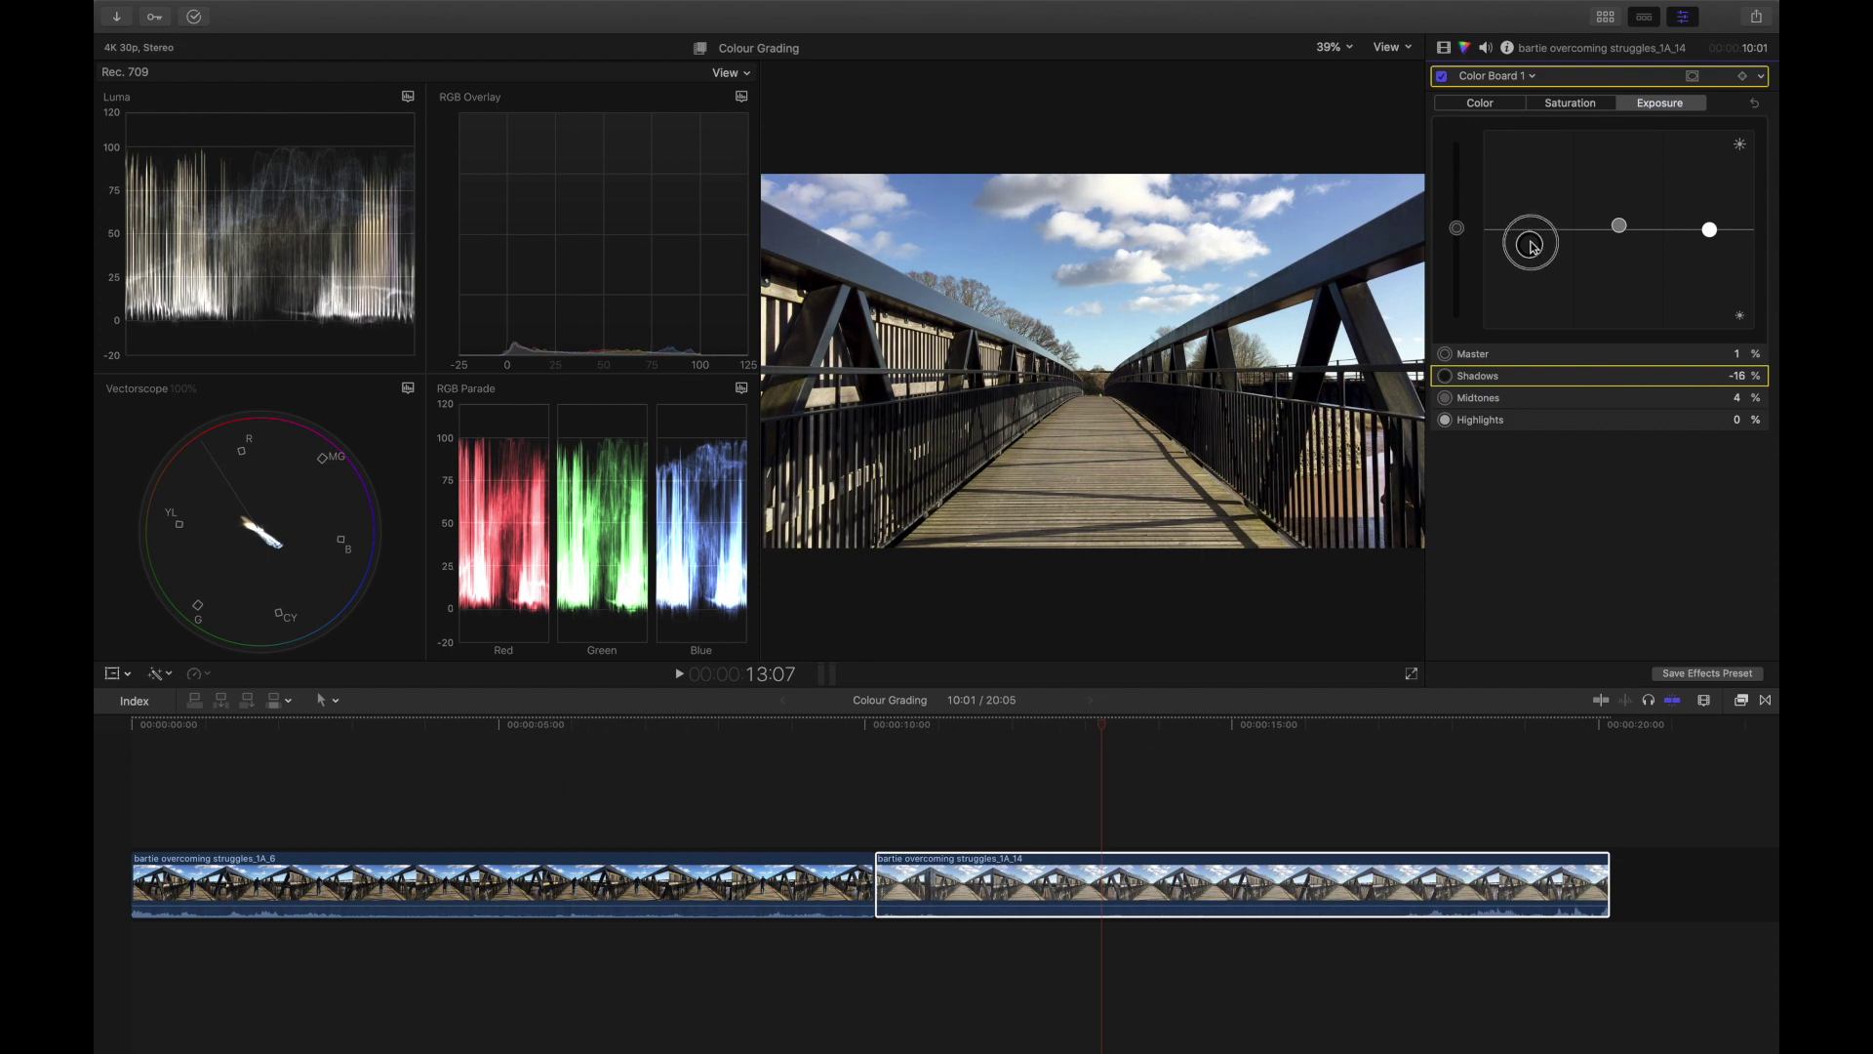
pyautogui.moveTo(1534, 247); pyautogui.dragTo(1534, 247)
pyautogui.moveTo(1710, 232); pyautogui.dragTo(1709, 223)
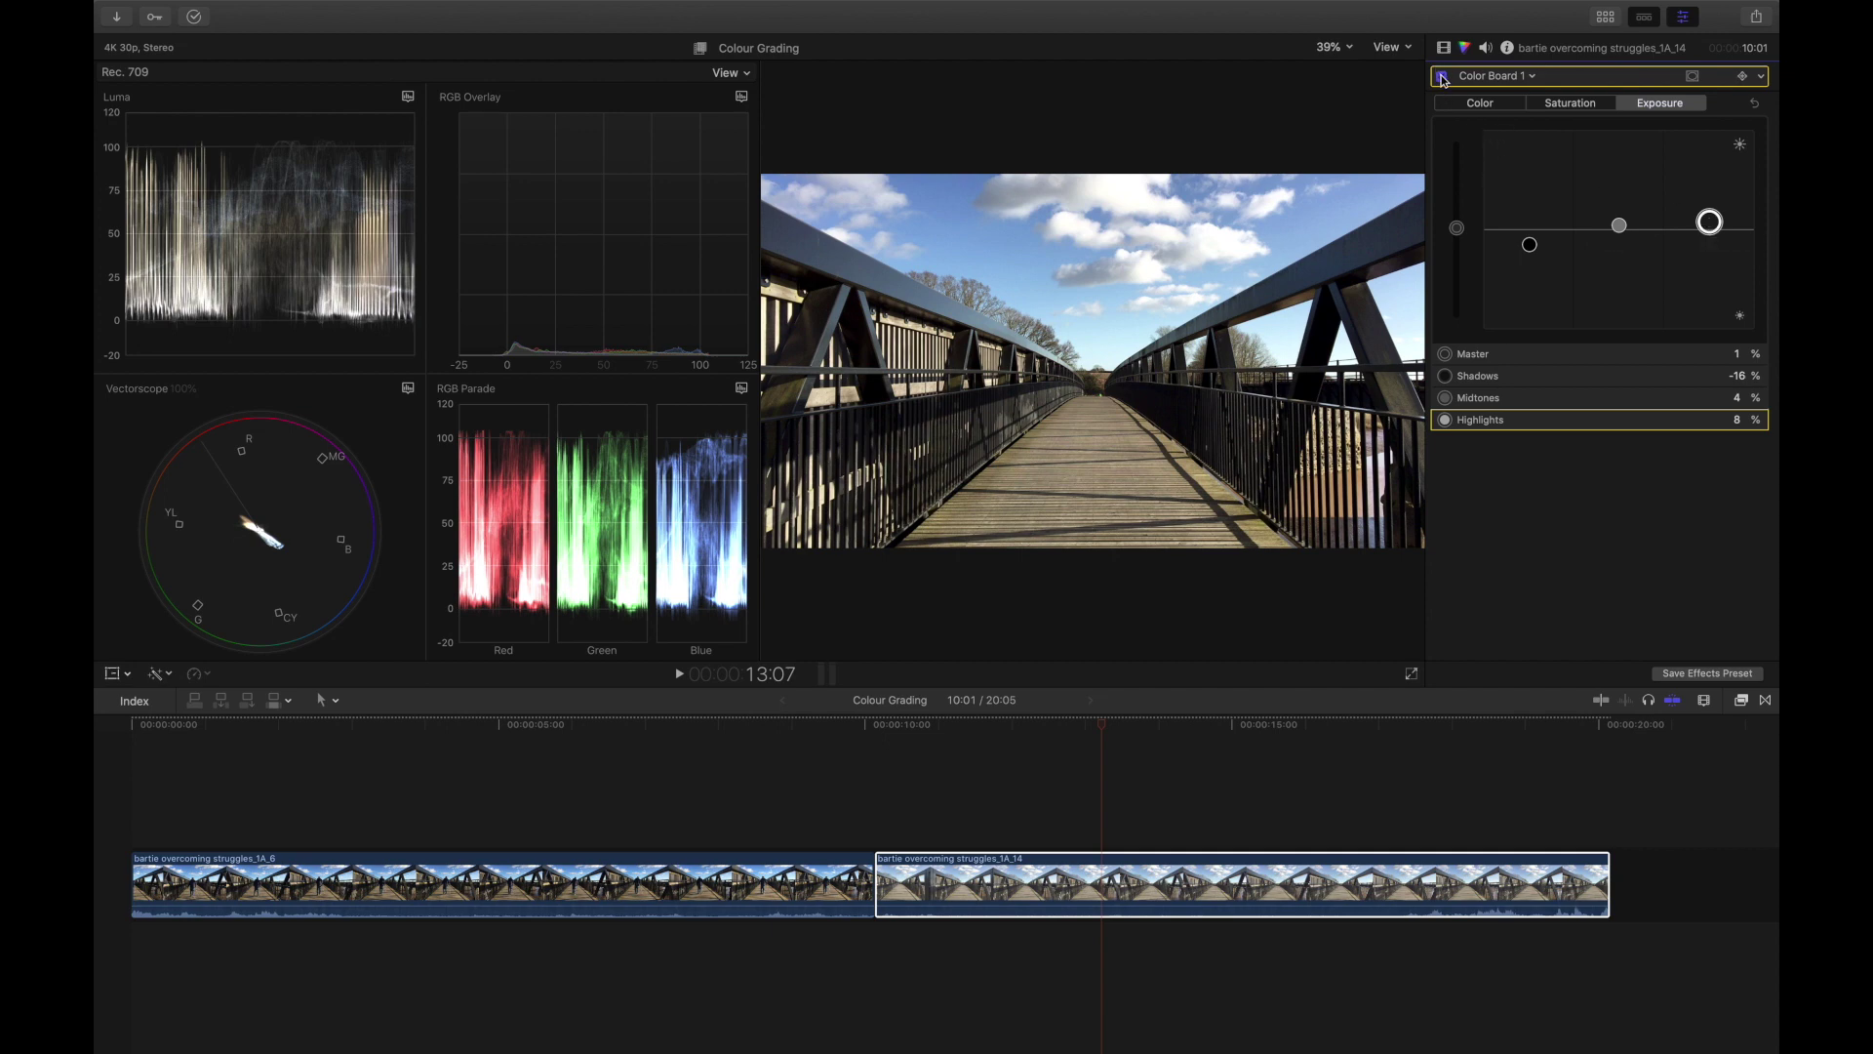
pyautogui.click(1442, 77)
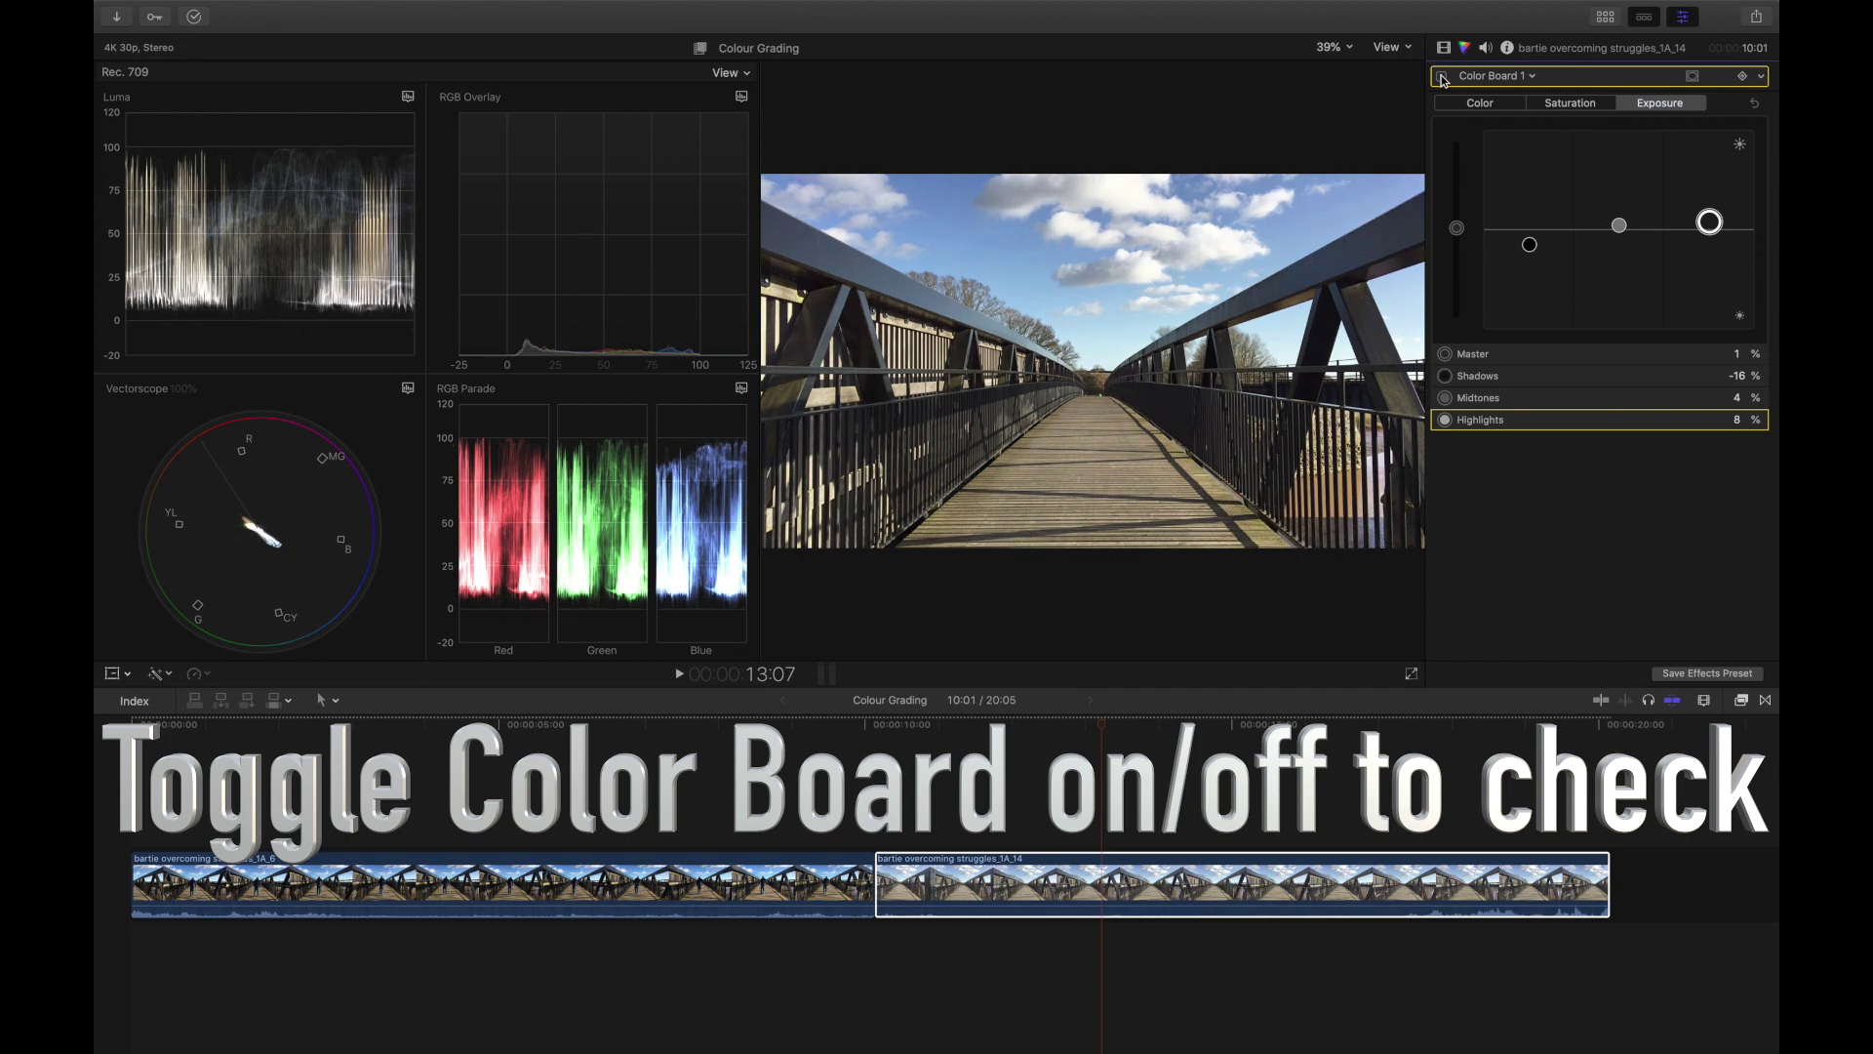
pyautogui.click(1442, 77)
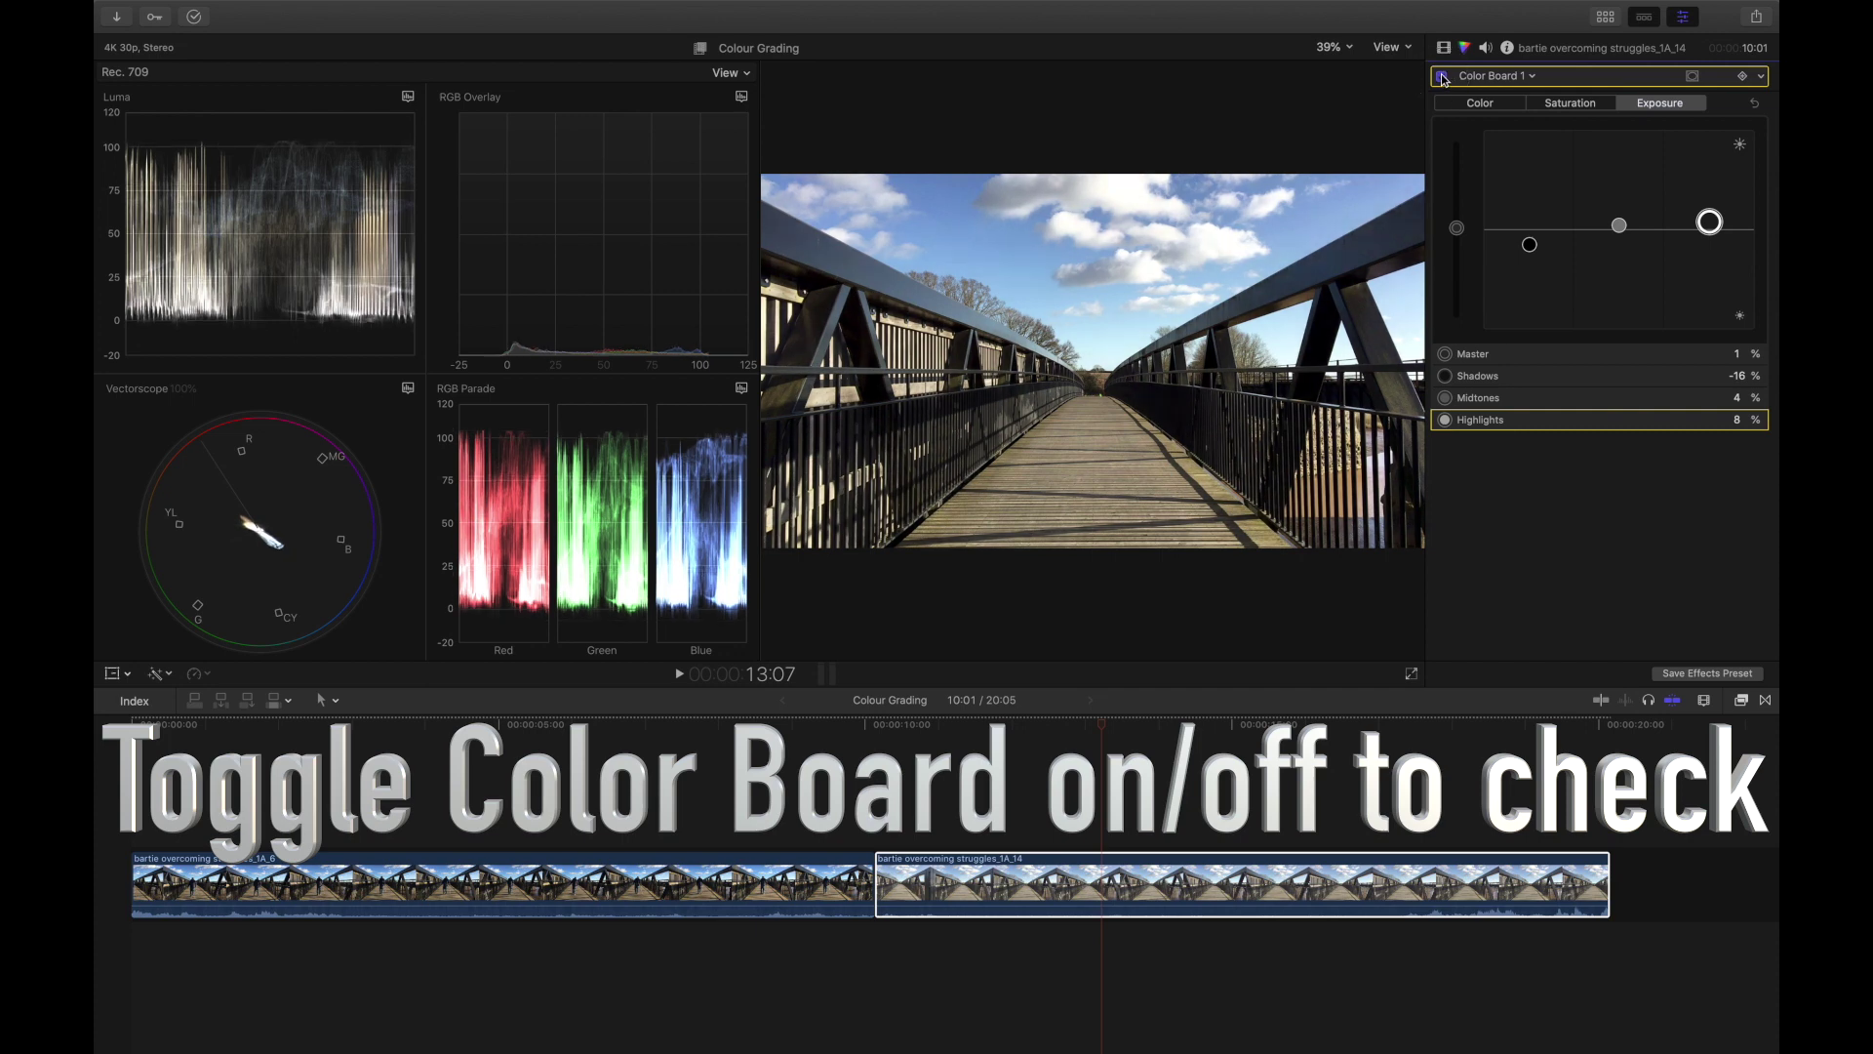
pyautogui.click(1442, 77)
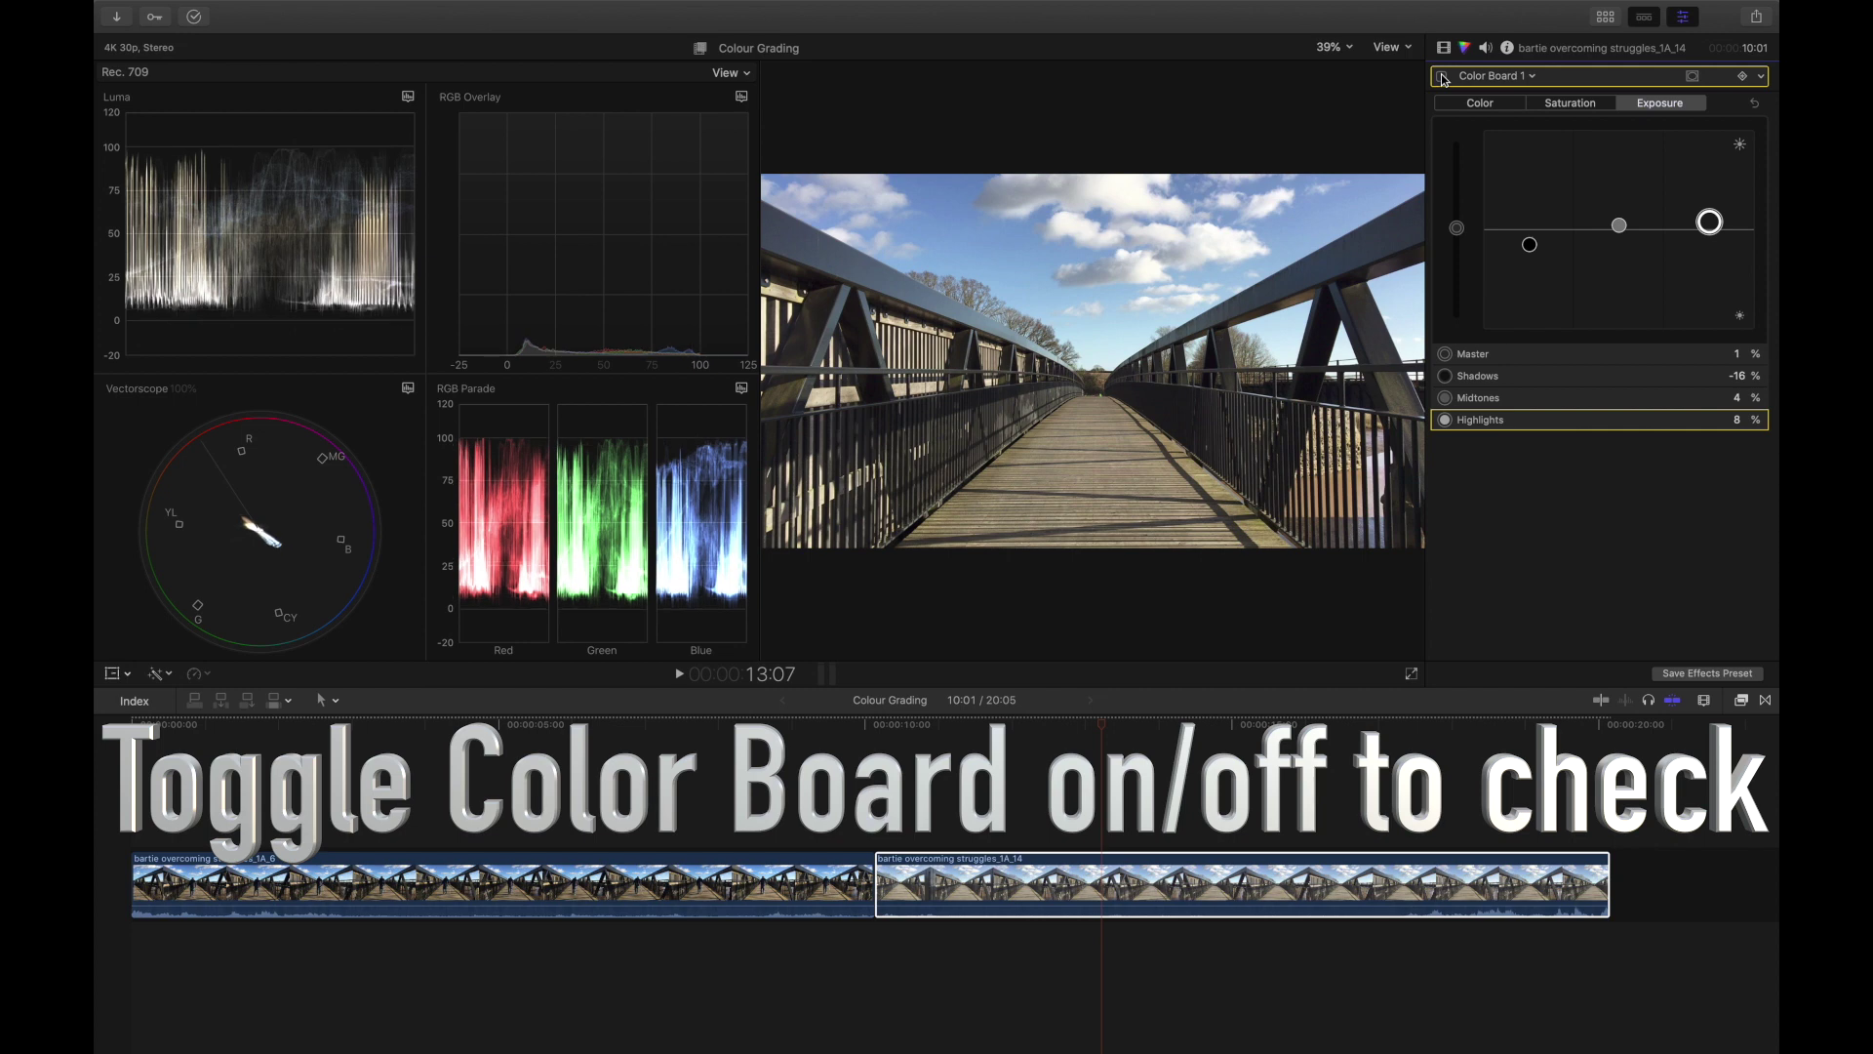
pyautogui.click(1442, 77)
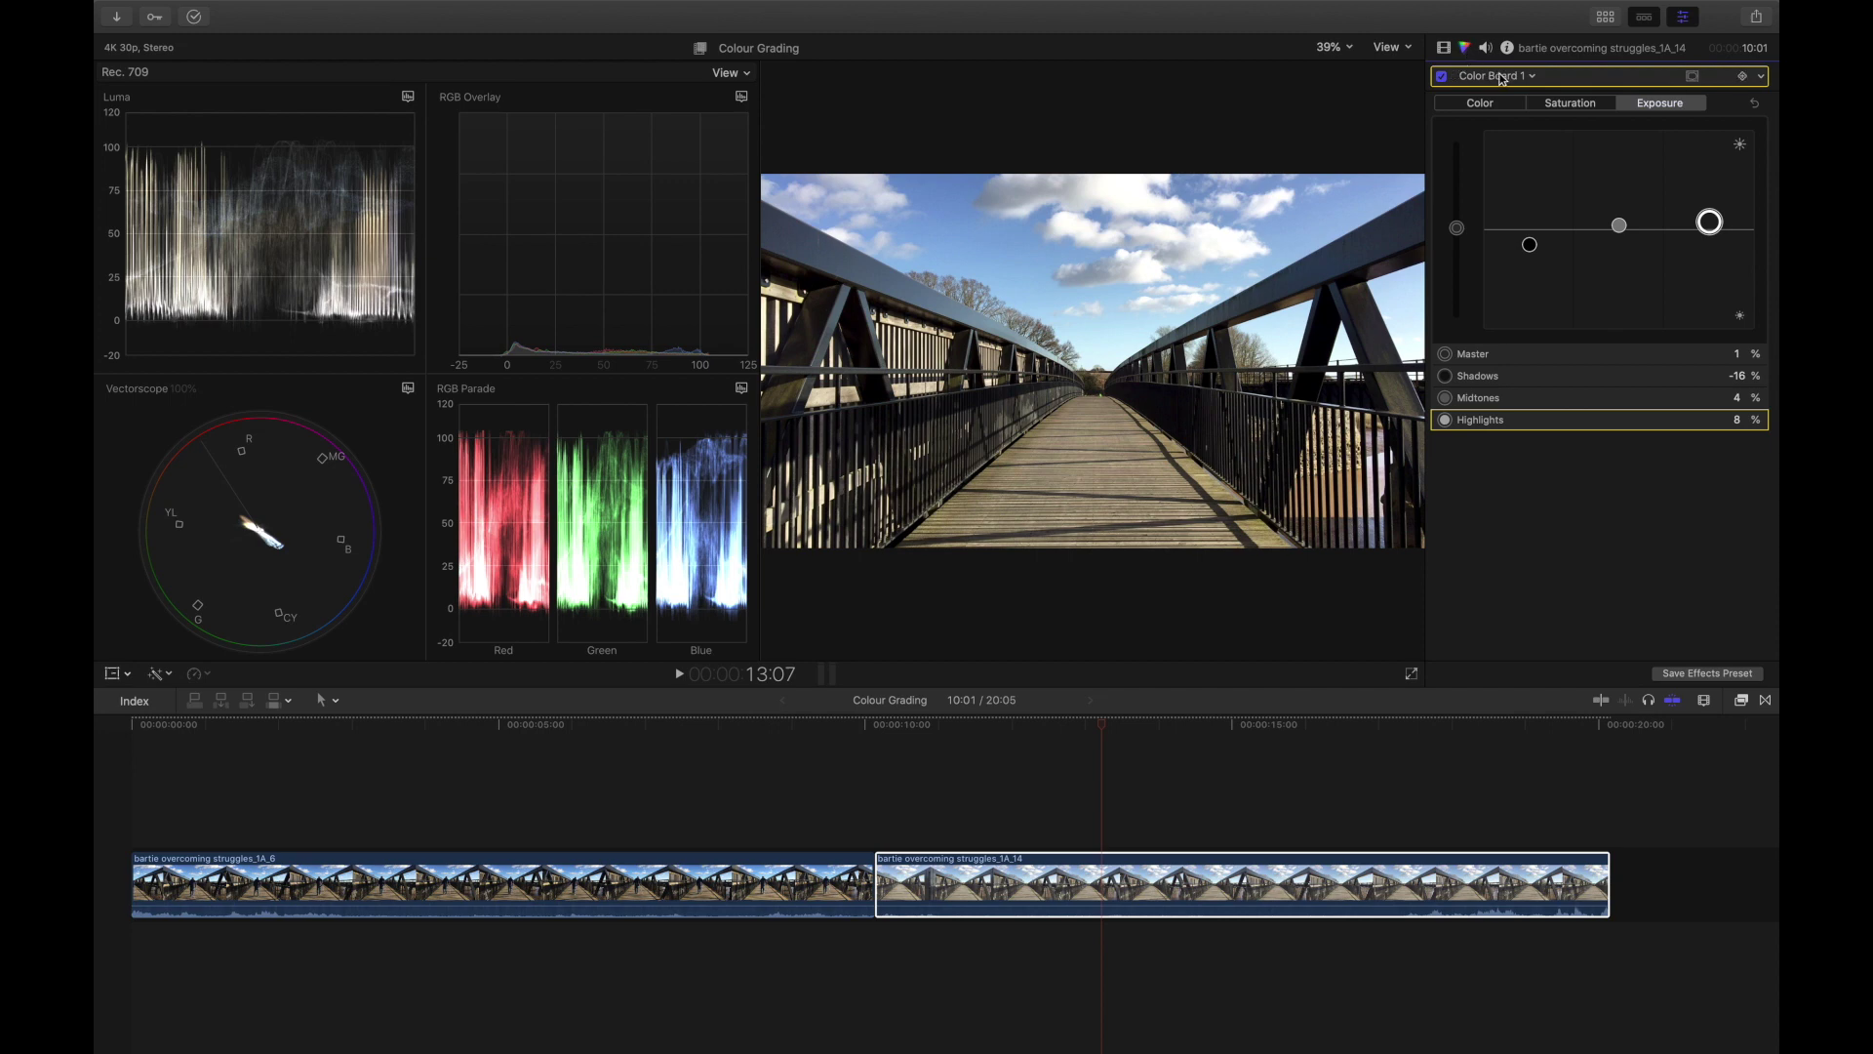
# Boost clip 1A_14's master saturation to 5% on the Color Board Saturation tab.
pyautogui.click(1578, 105)
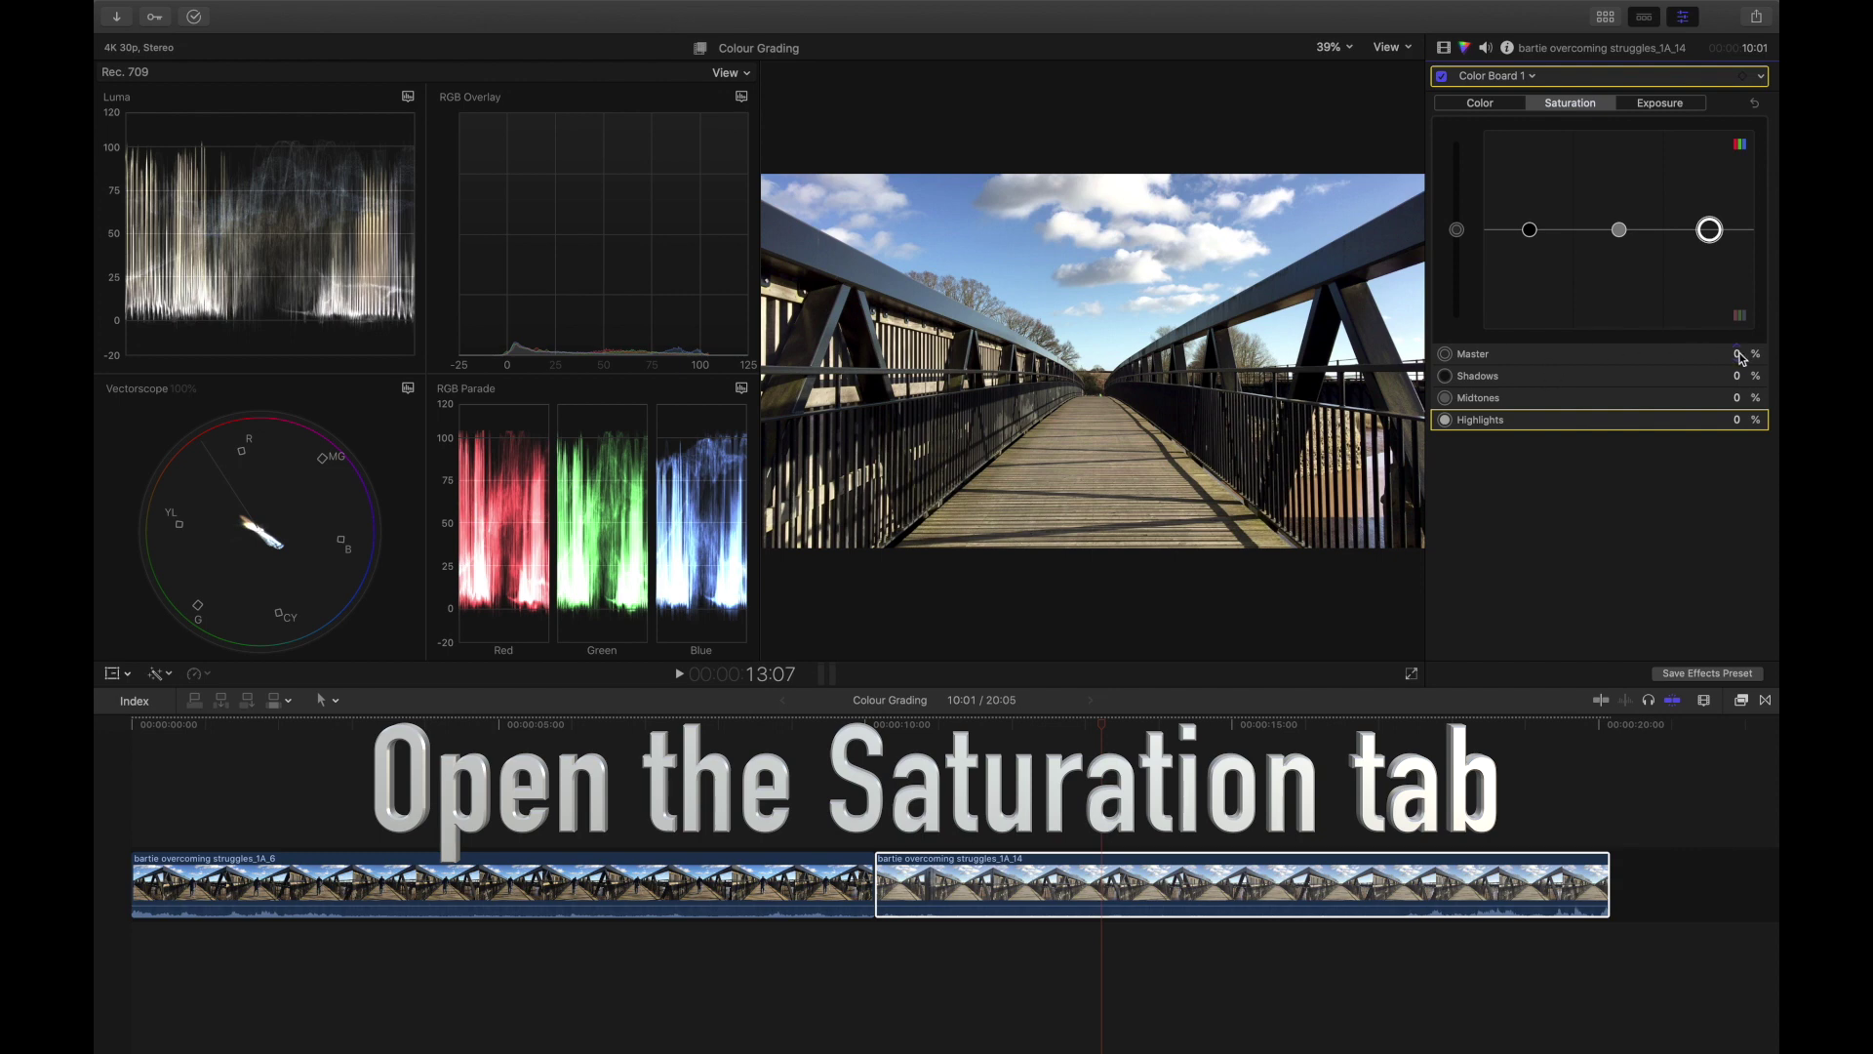
pyautogui.click(1739, 353)
pyautogui.write('5')
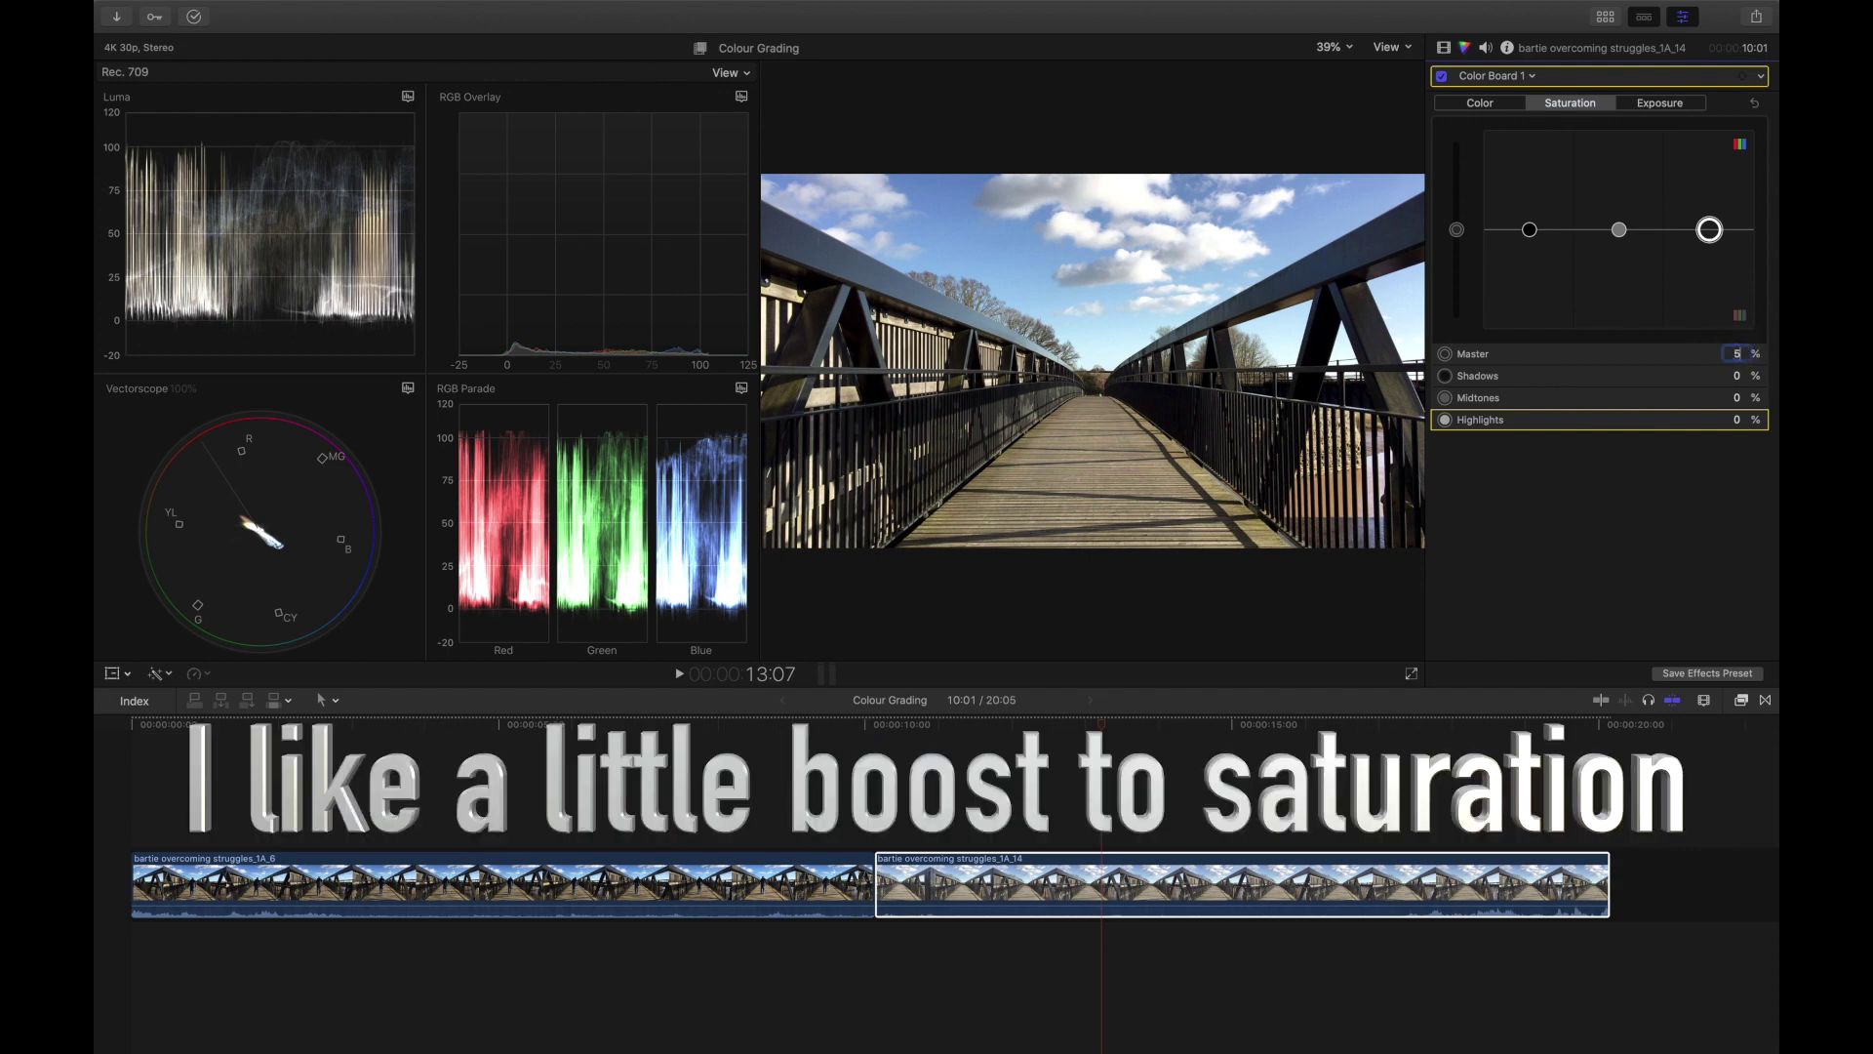
pyautogui.press('Return')
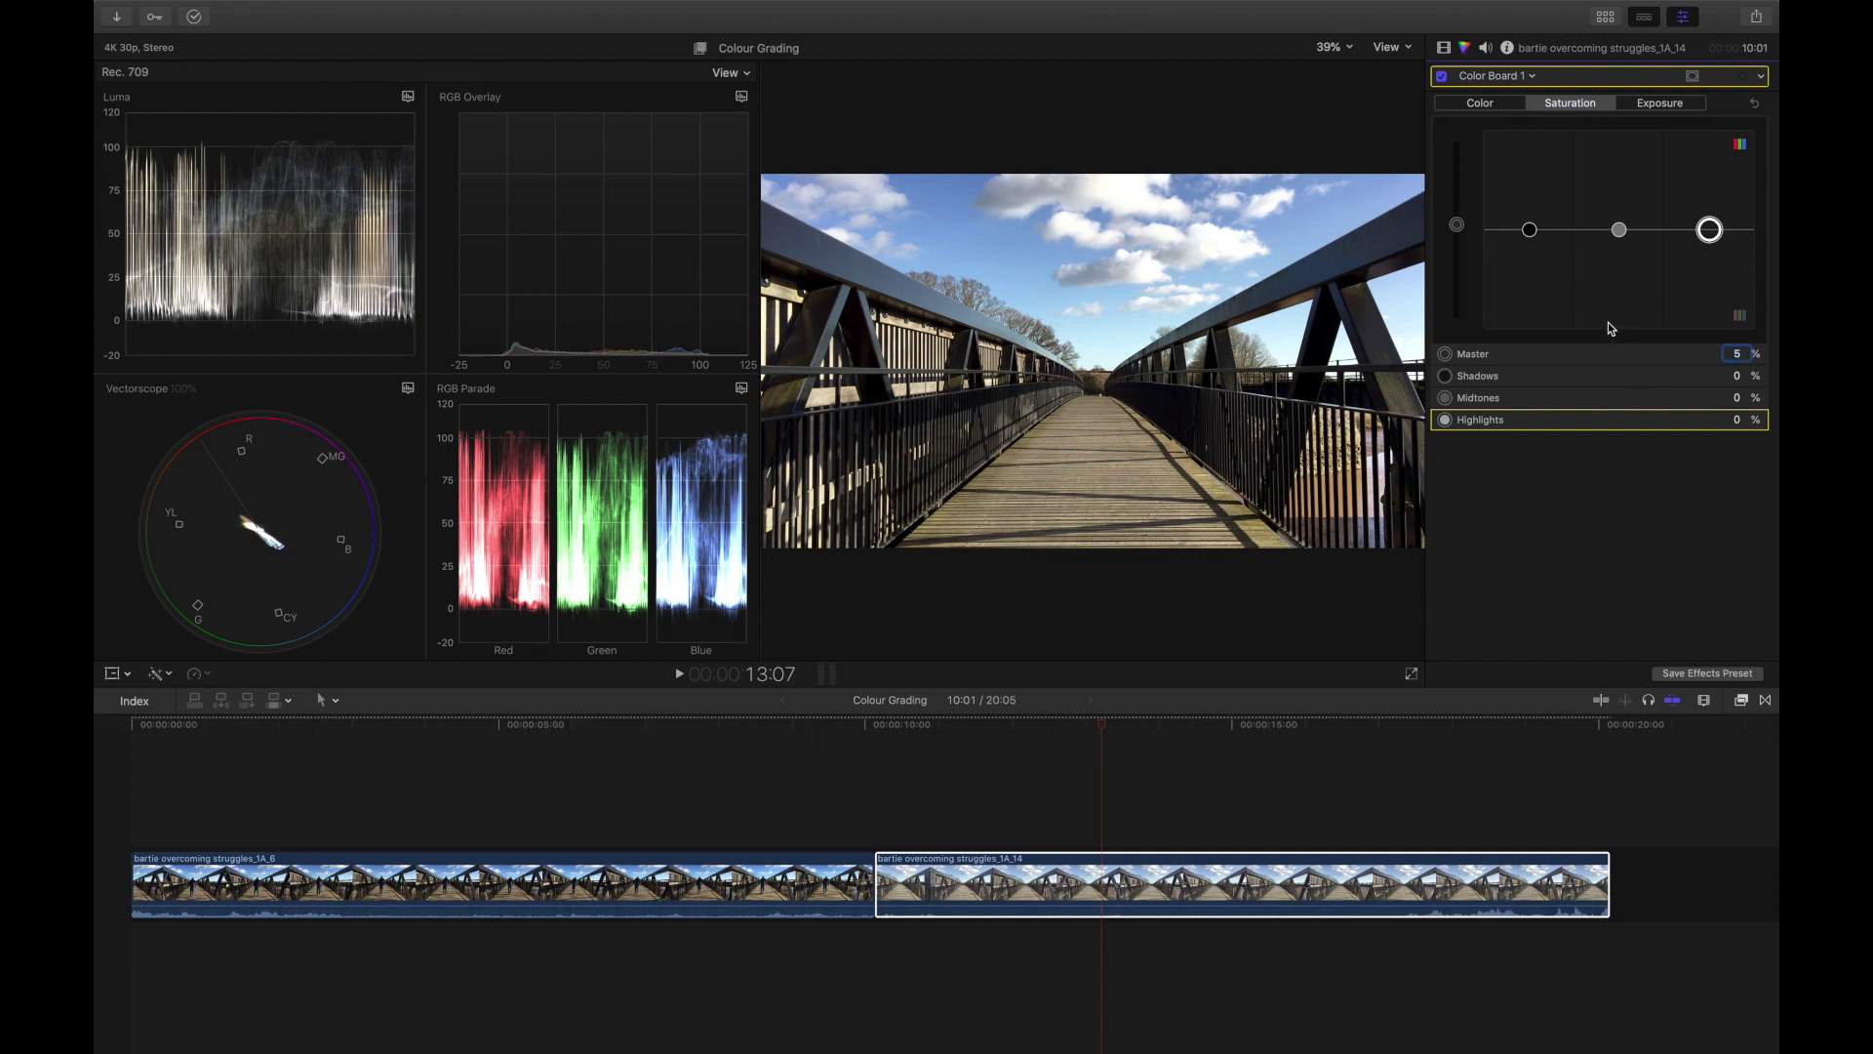
pyautogui.click(1600, 380)
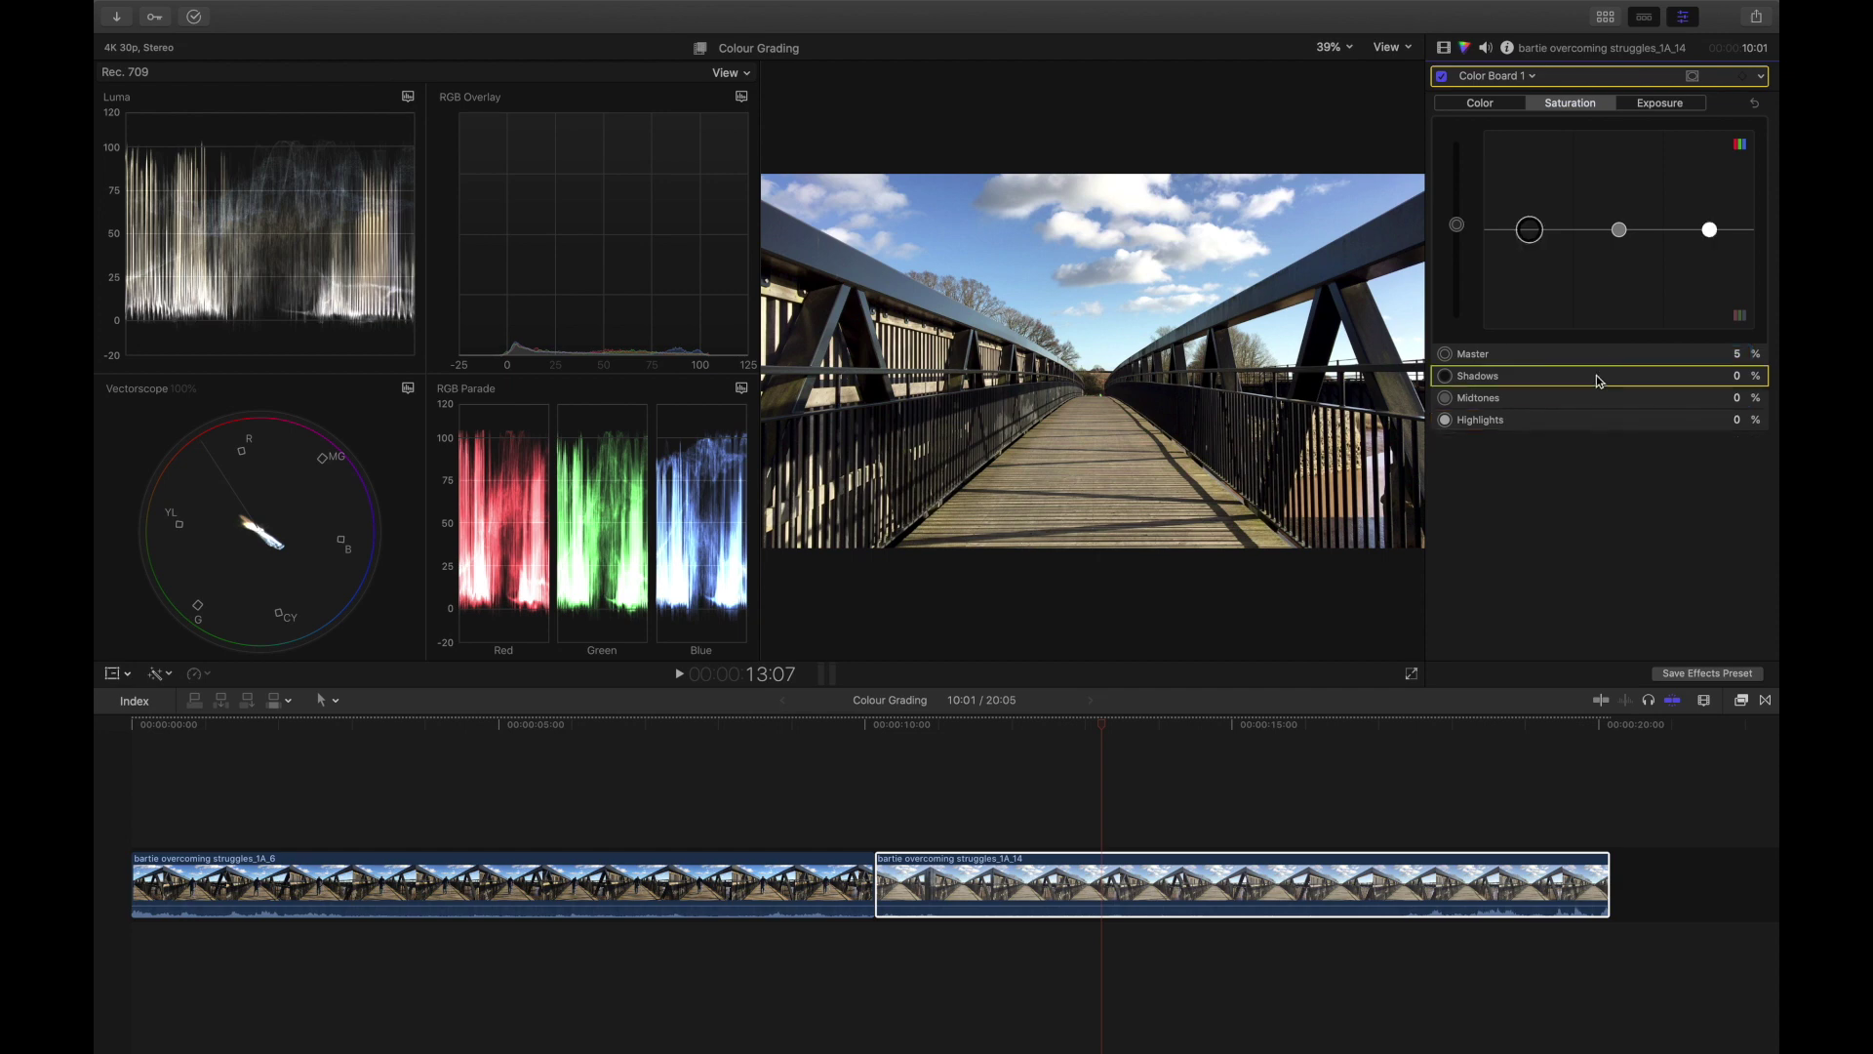
# Tint the midtones blue on the Color tab, to about 240° and 14%.
pyautogui.click(1480, 104)
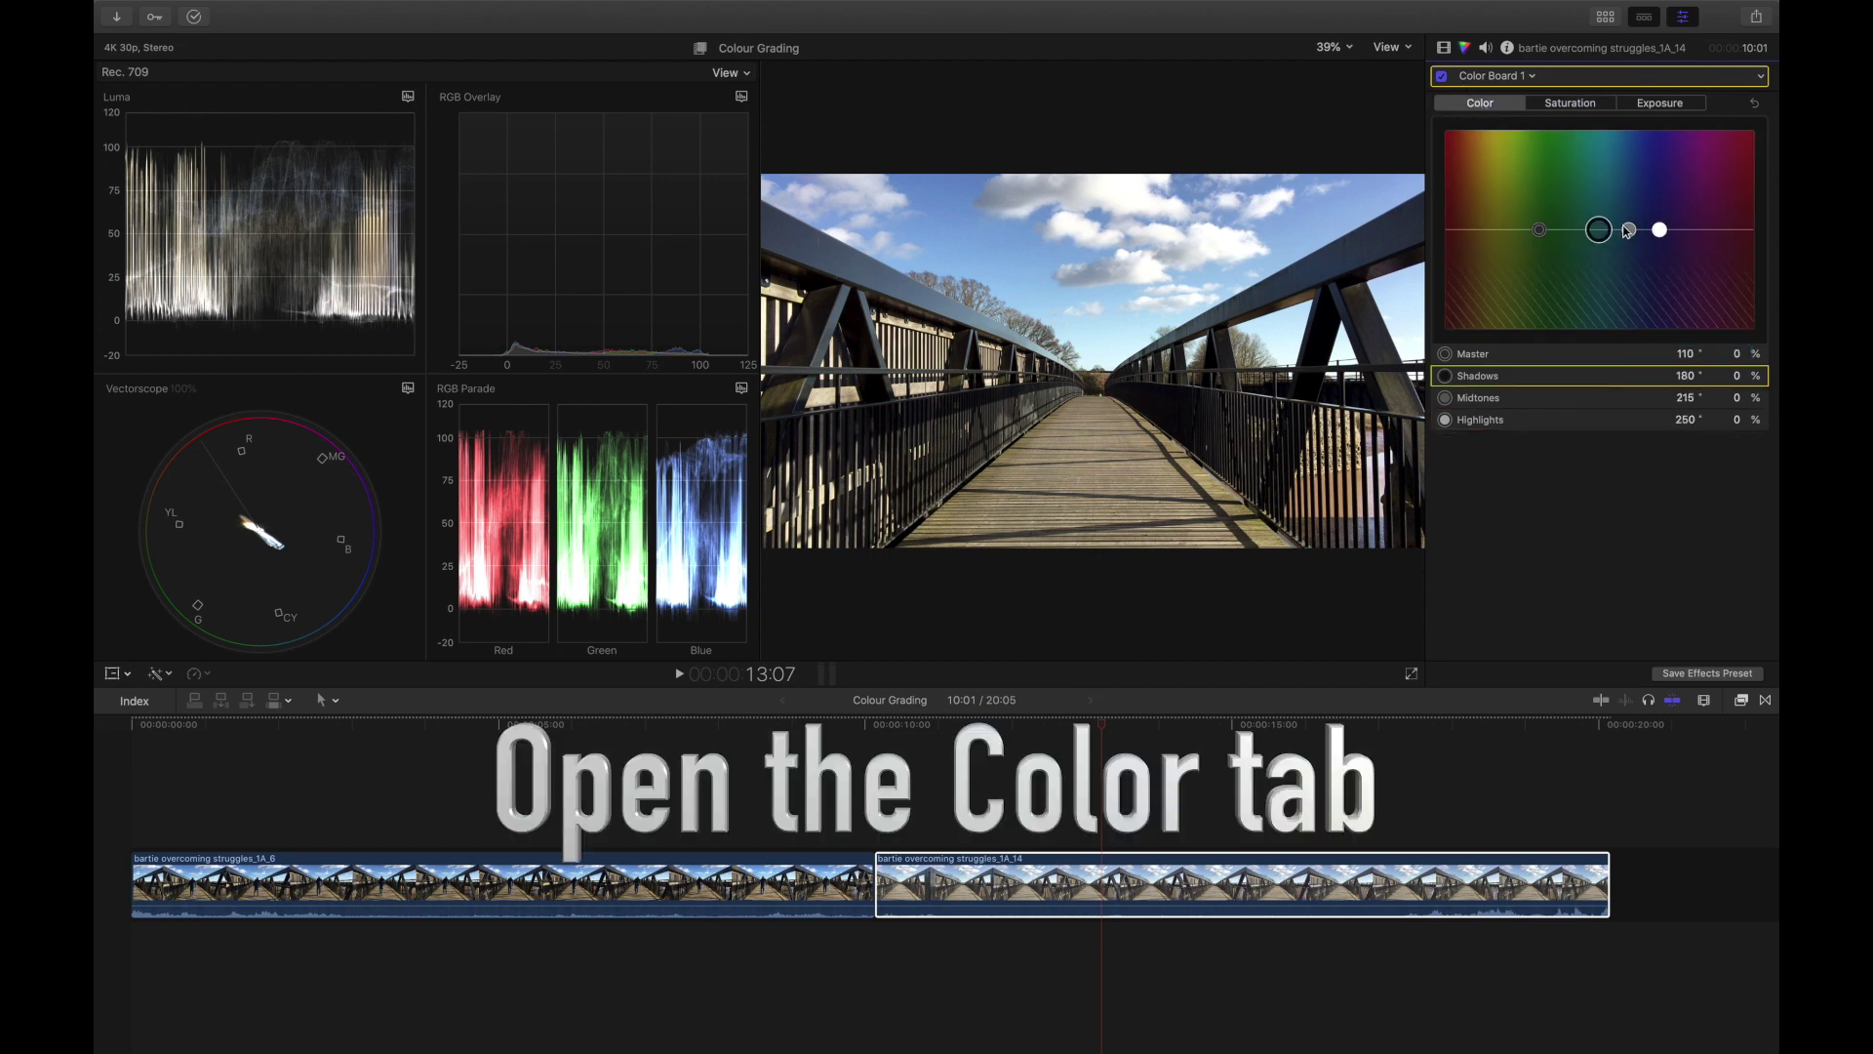
pyautogui.moveTo(1630, 231)
pyautogui.mouseDown()
pyautogui.moveTo(1656, 232)
pyautogui.moveTo(1651, 182)
pyautogui.moveTo(1659, 228)
pyautogui.mouseUp()
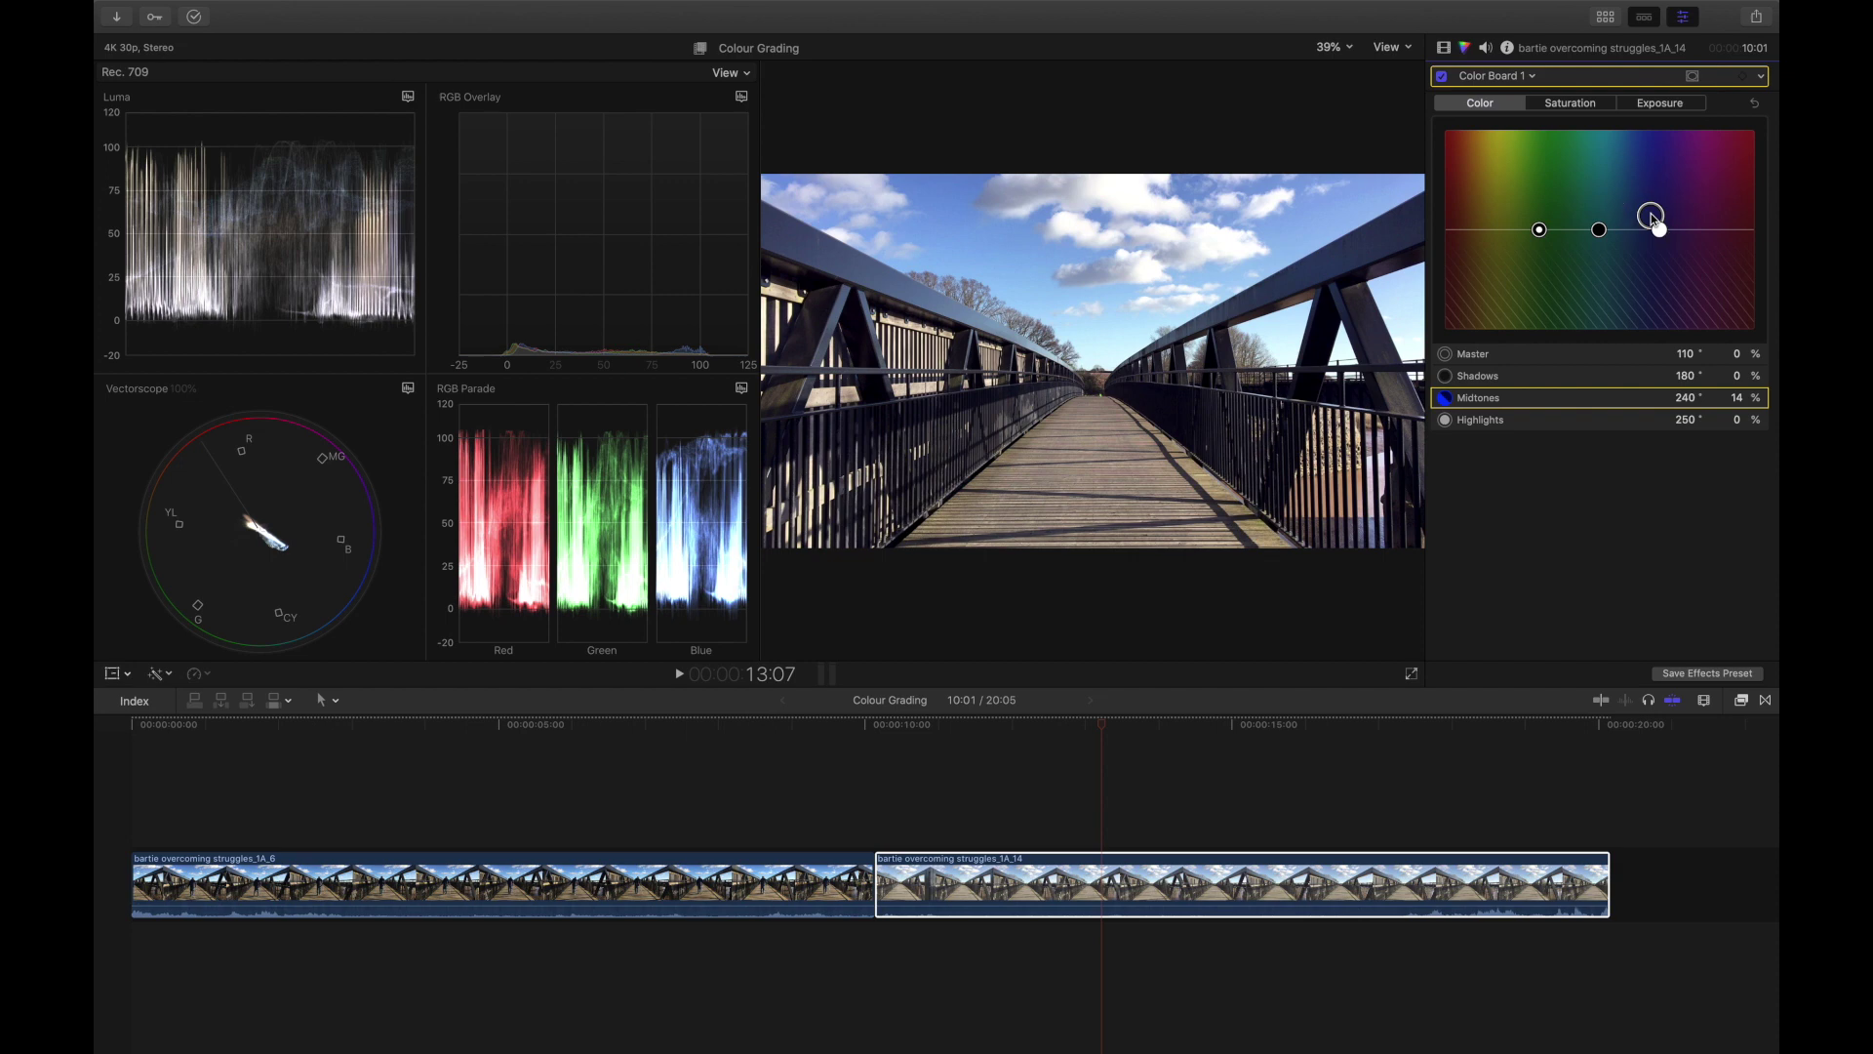
# Switch to the Default workspace, hide the libraries and make the viewer taller above the timeline.
pyautogui.click(553, 11)
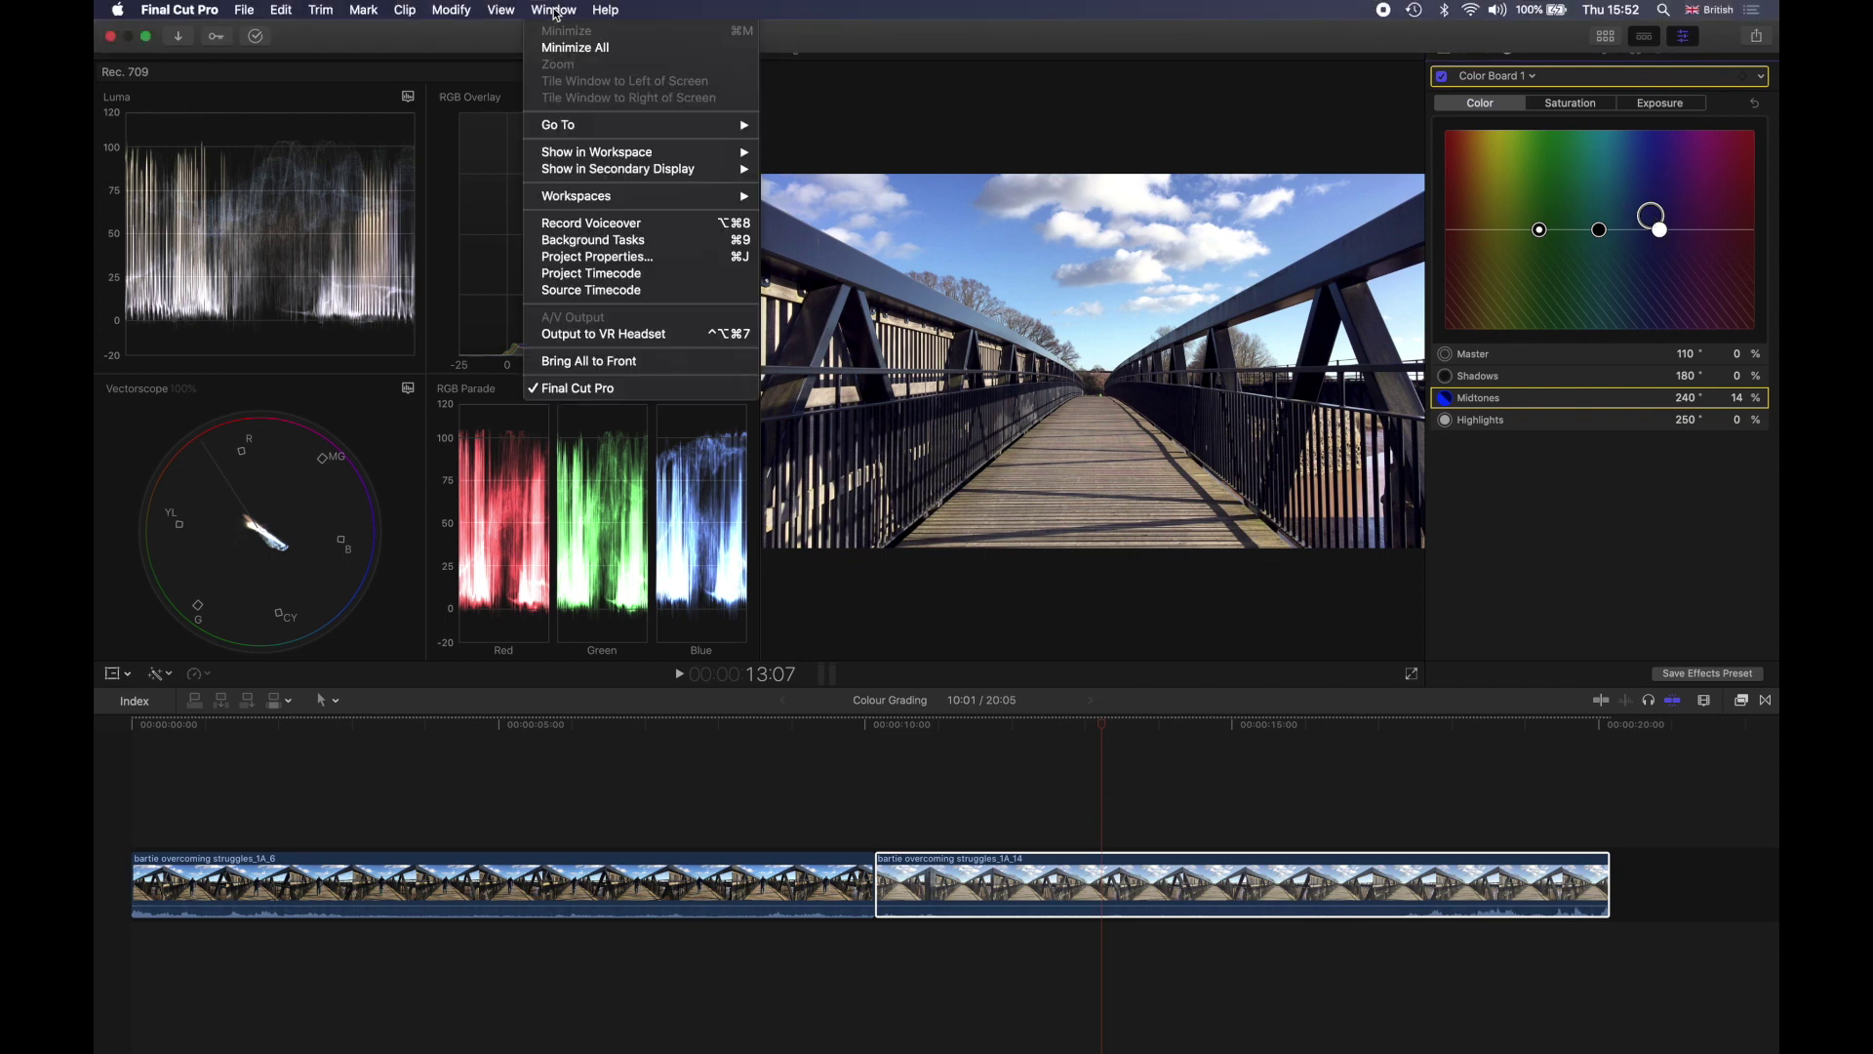
pyautogui.moveTo(737, 199)
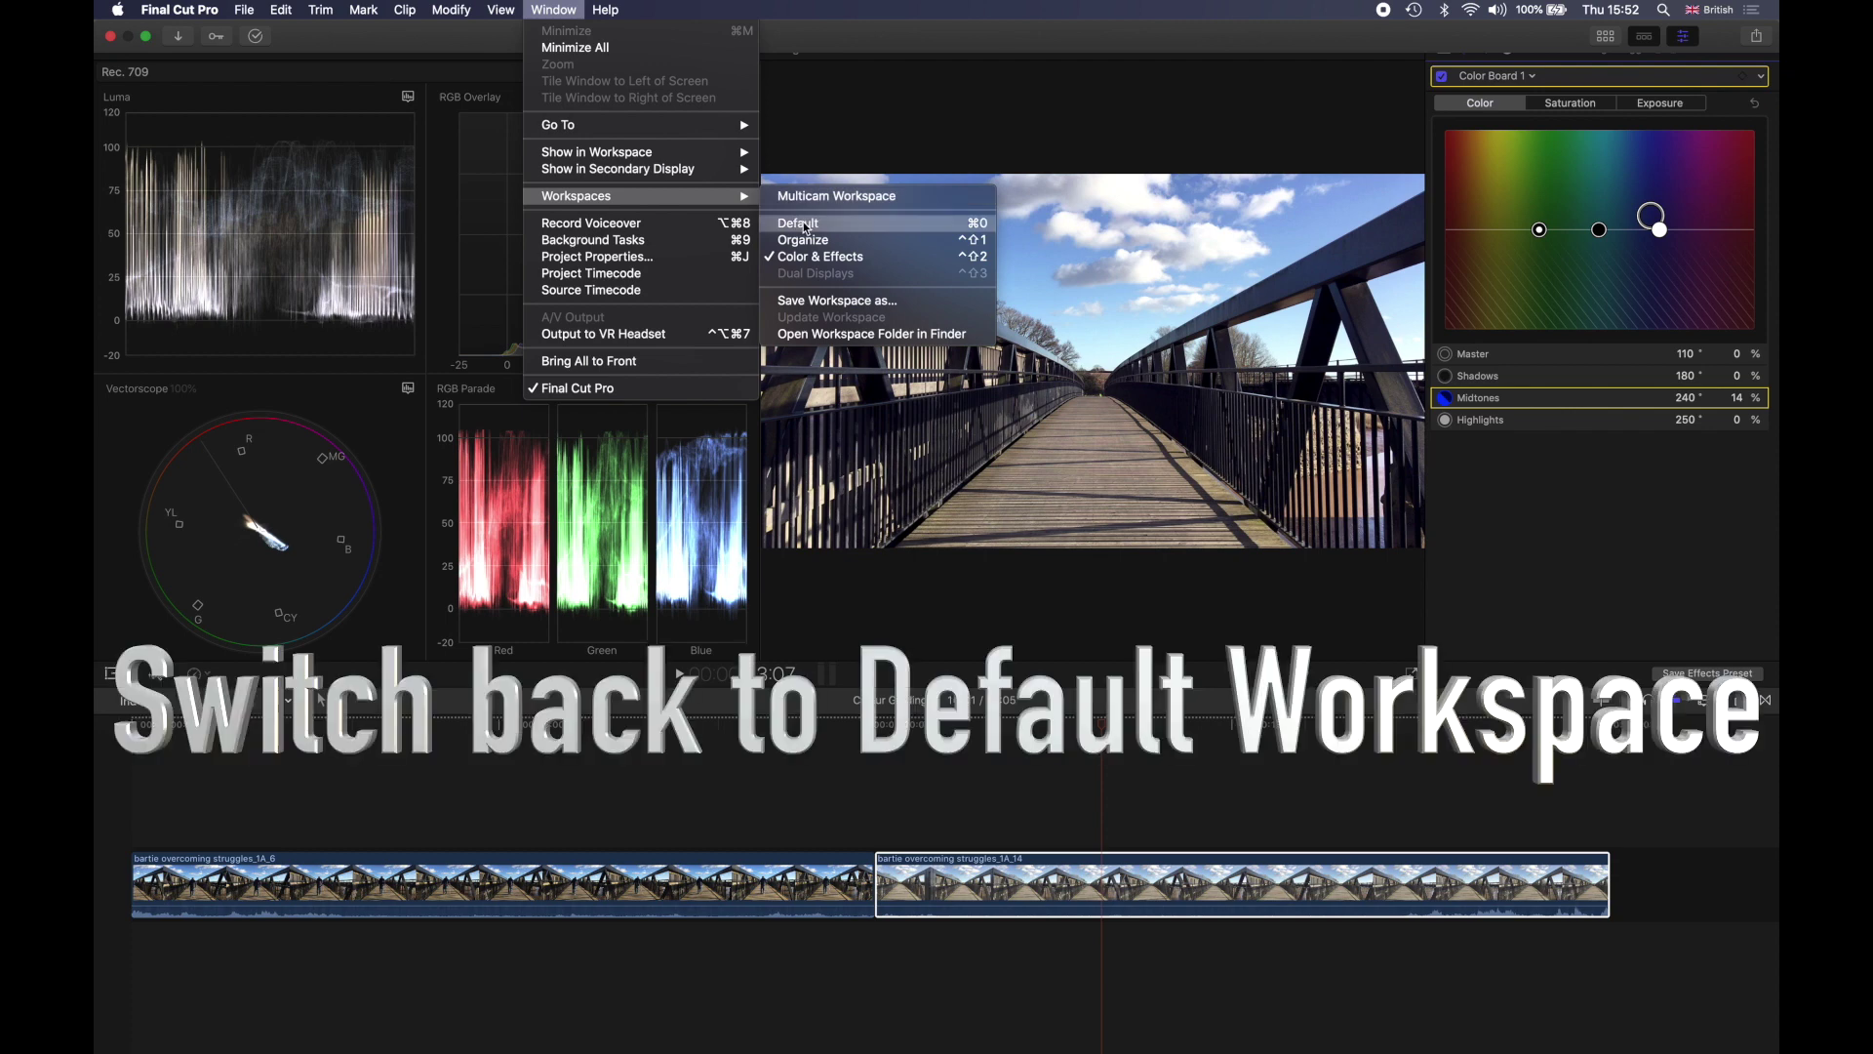
pyautogui.click(806, 225)
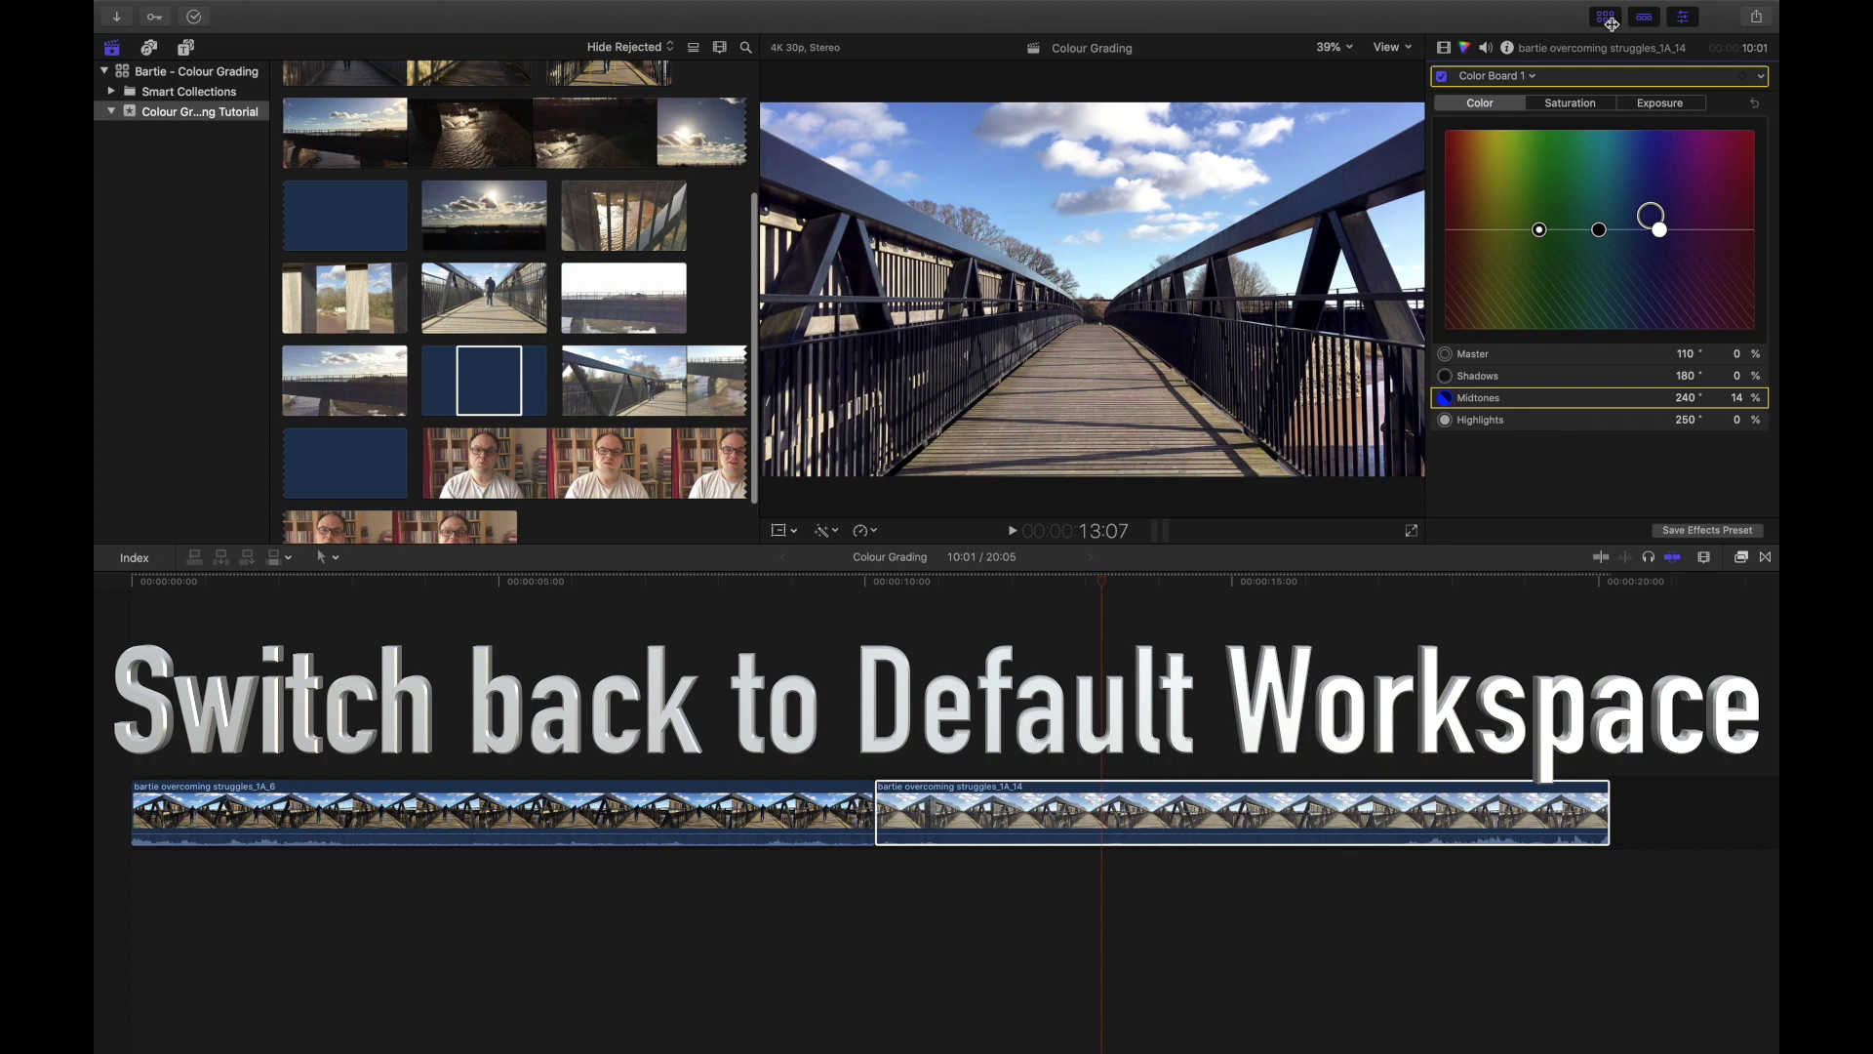
pyautogui.click(1611, 22)
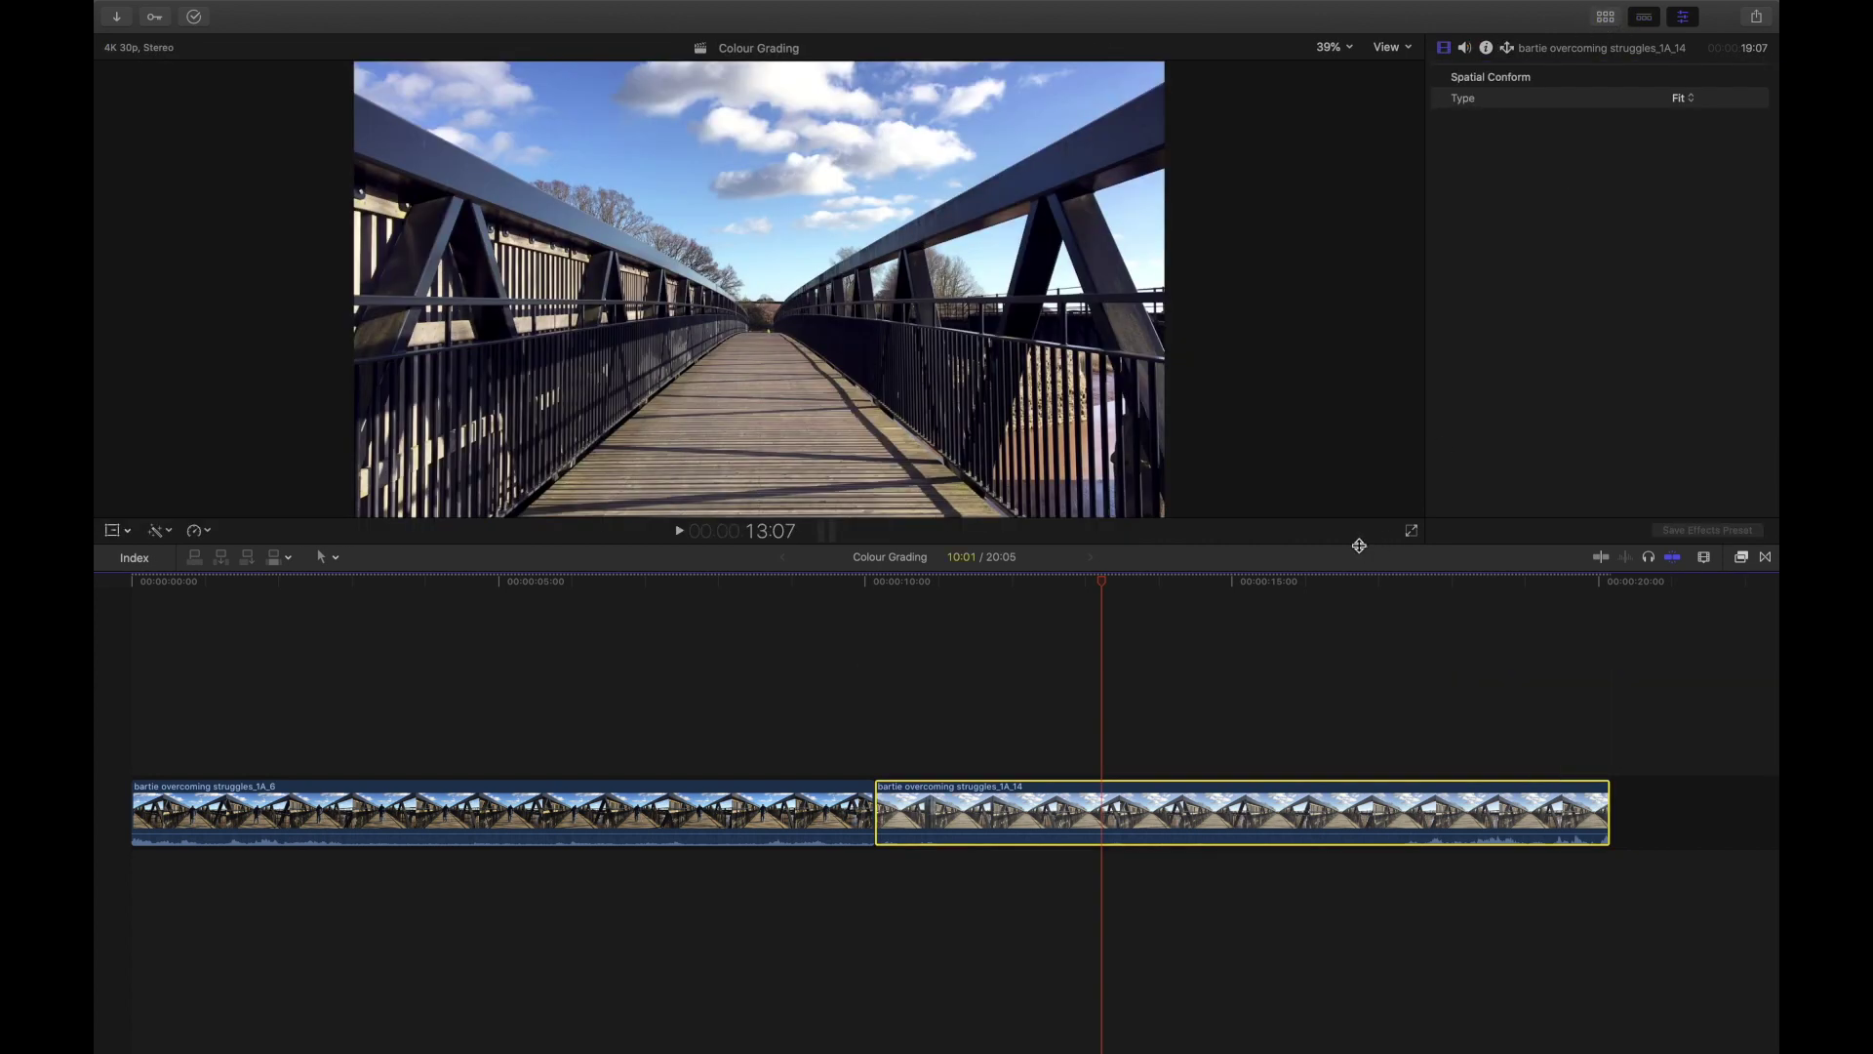
pyautogui.press('super+6')
pyautogui.moveTo(1359, 544); pyautogui.dragTo(1365, 702)
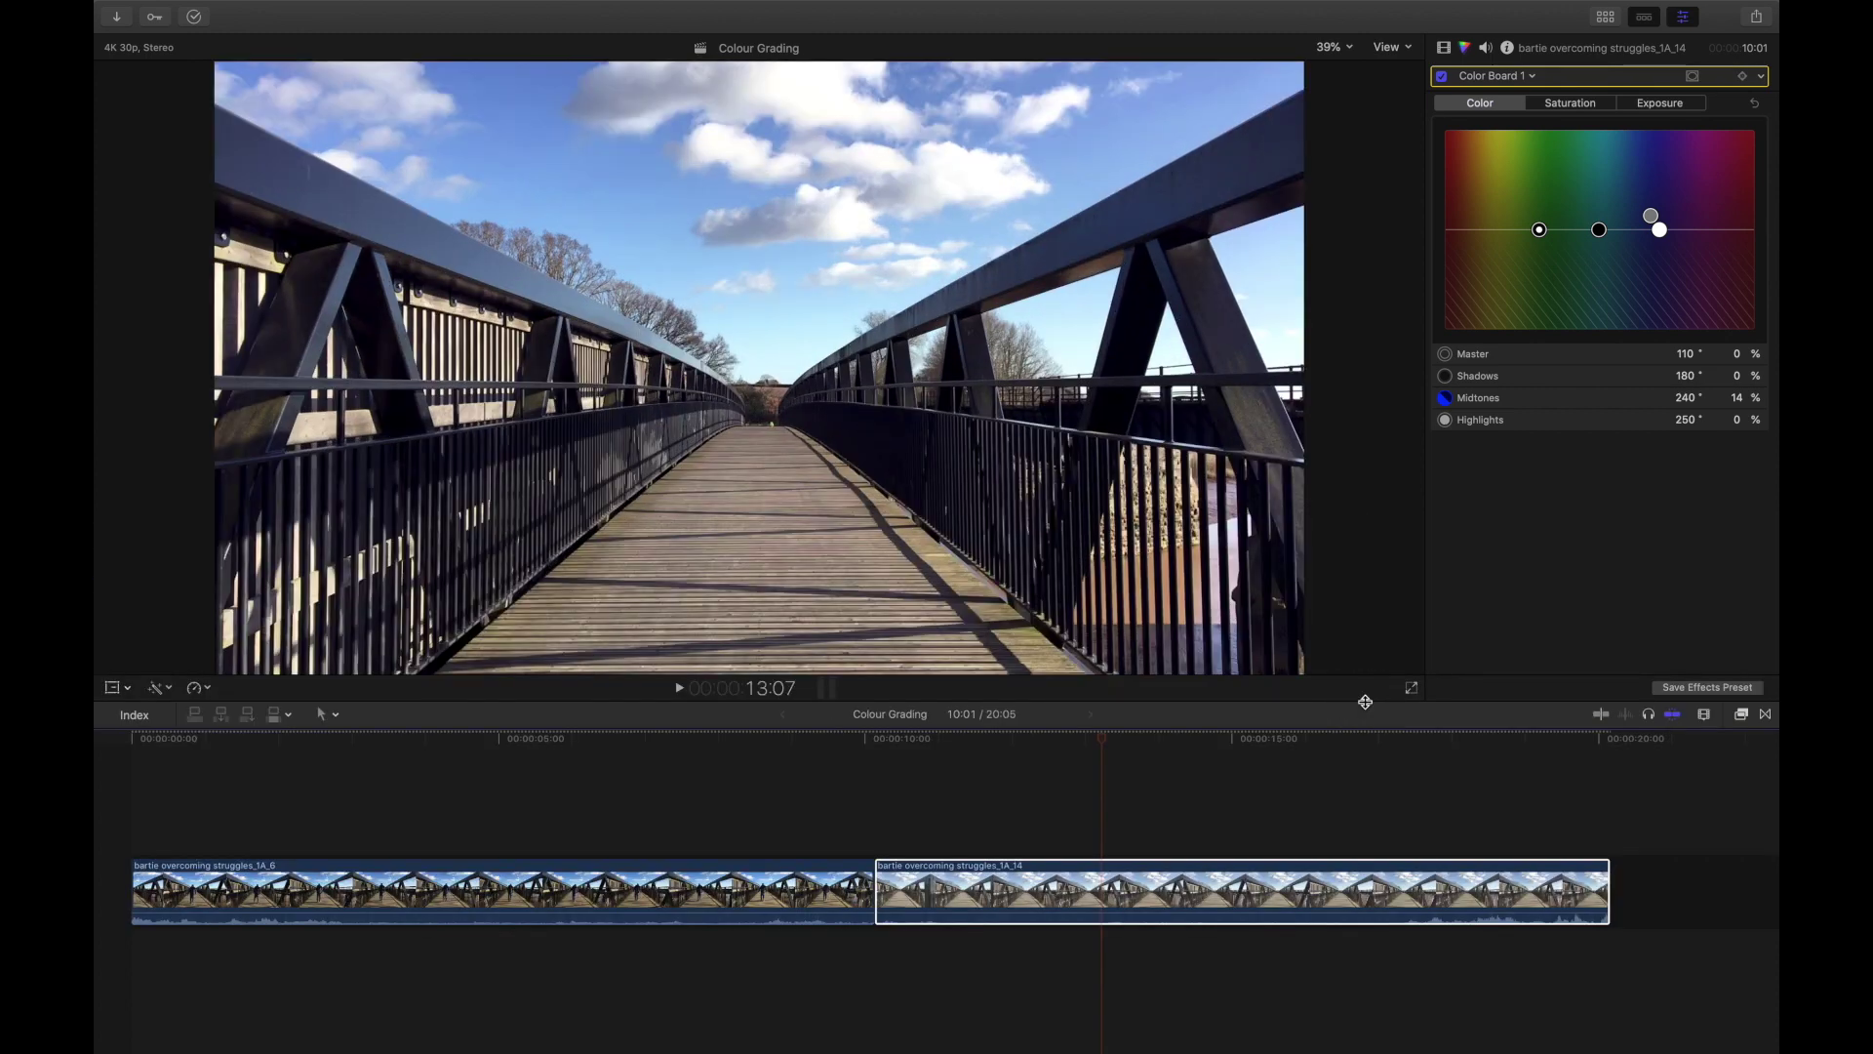
pyautogui.click(1442, 77)
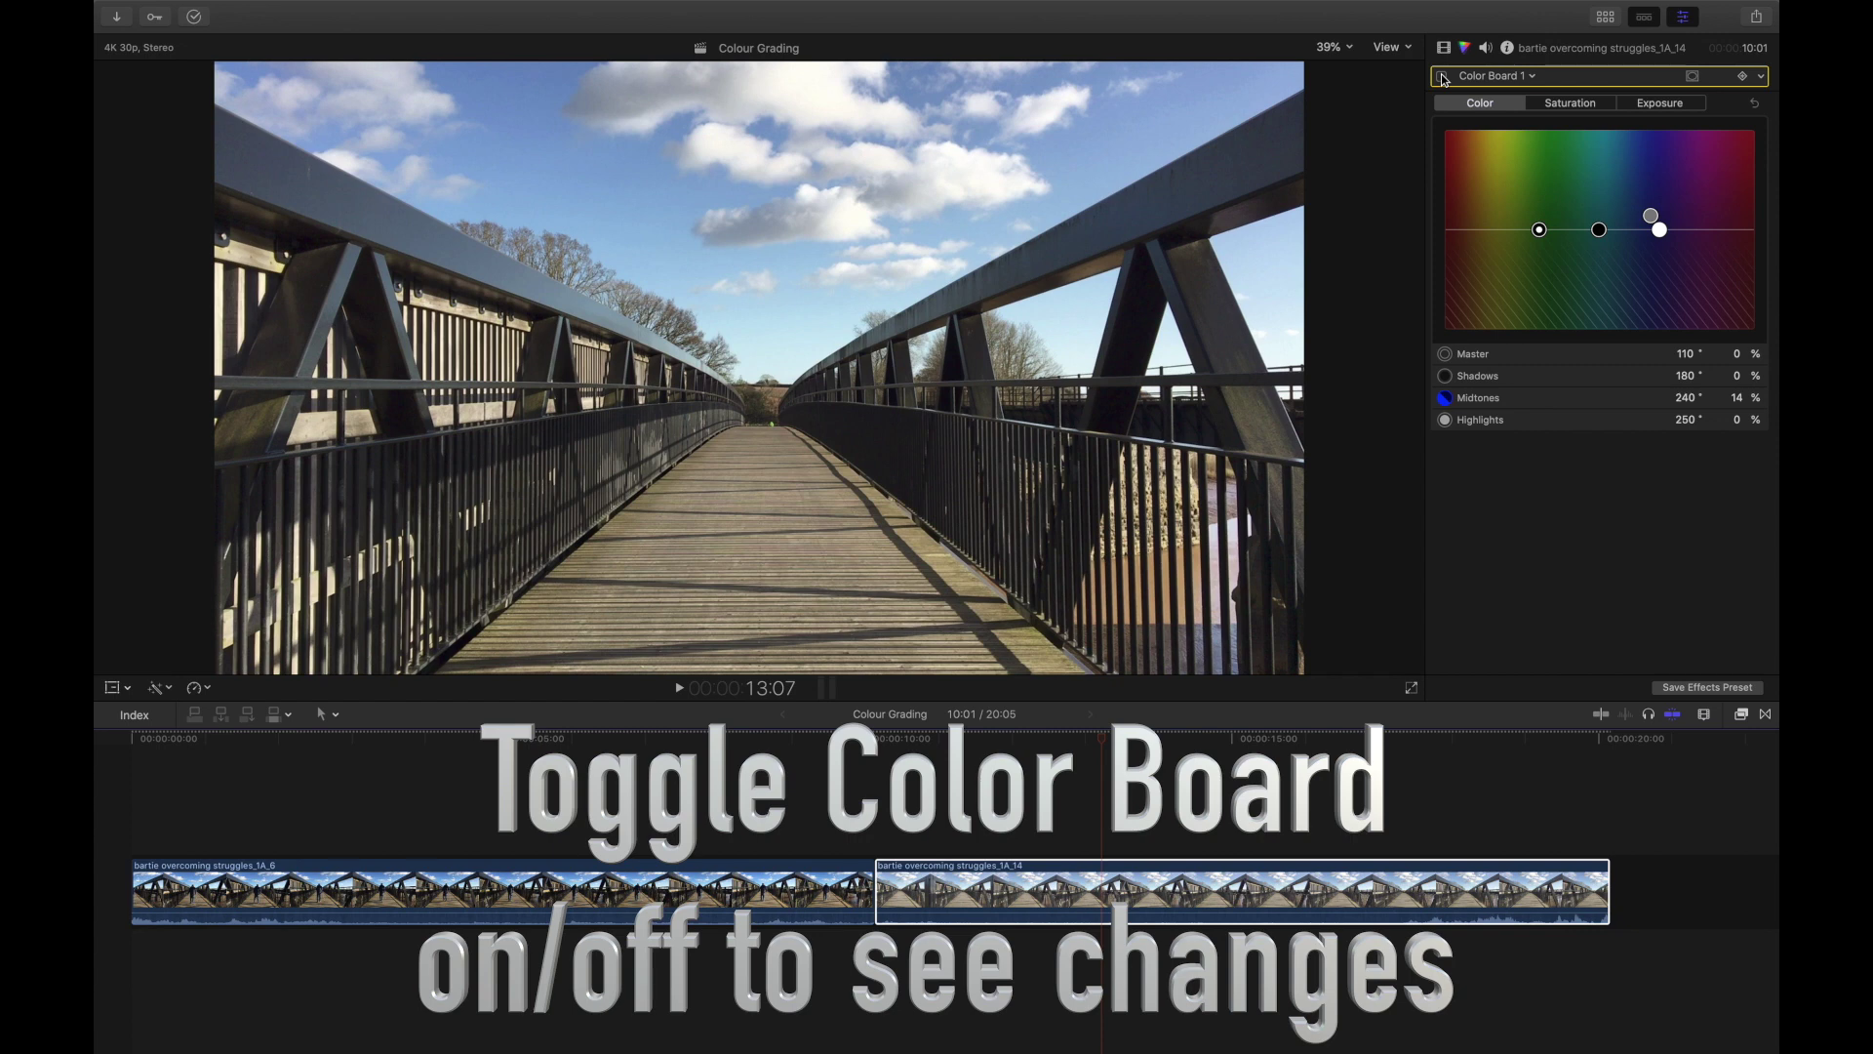
pyautogui.click(1442, 76)
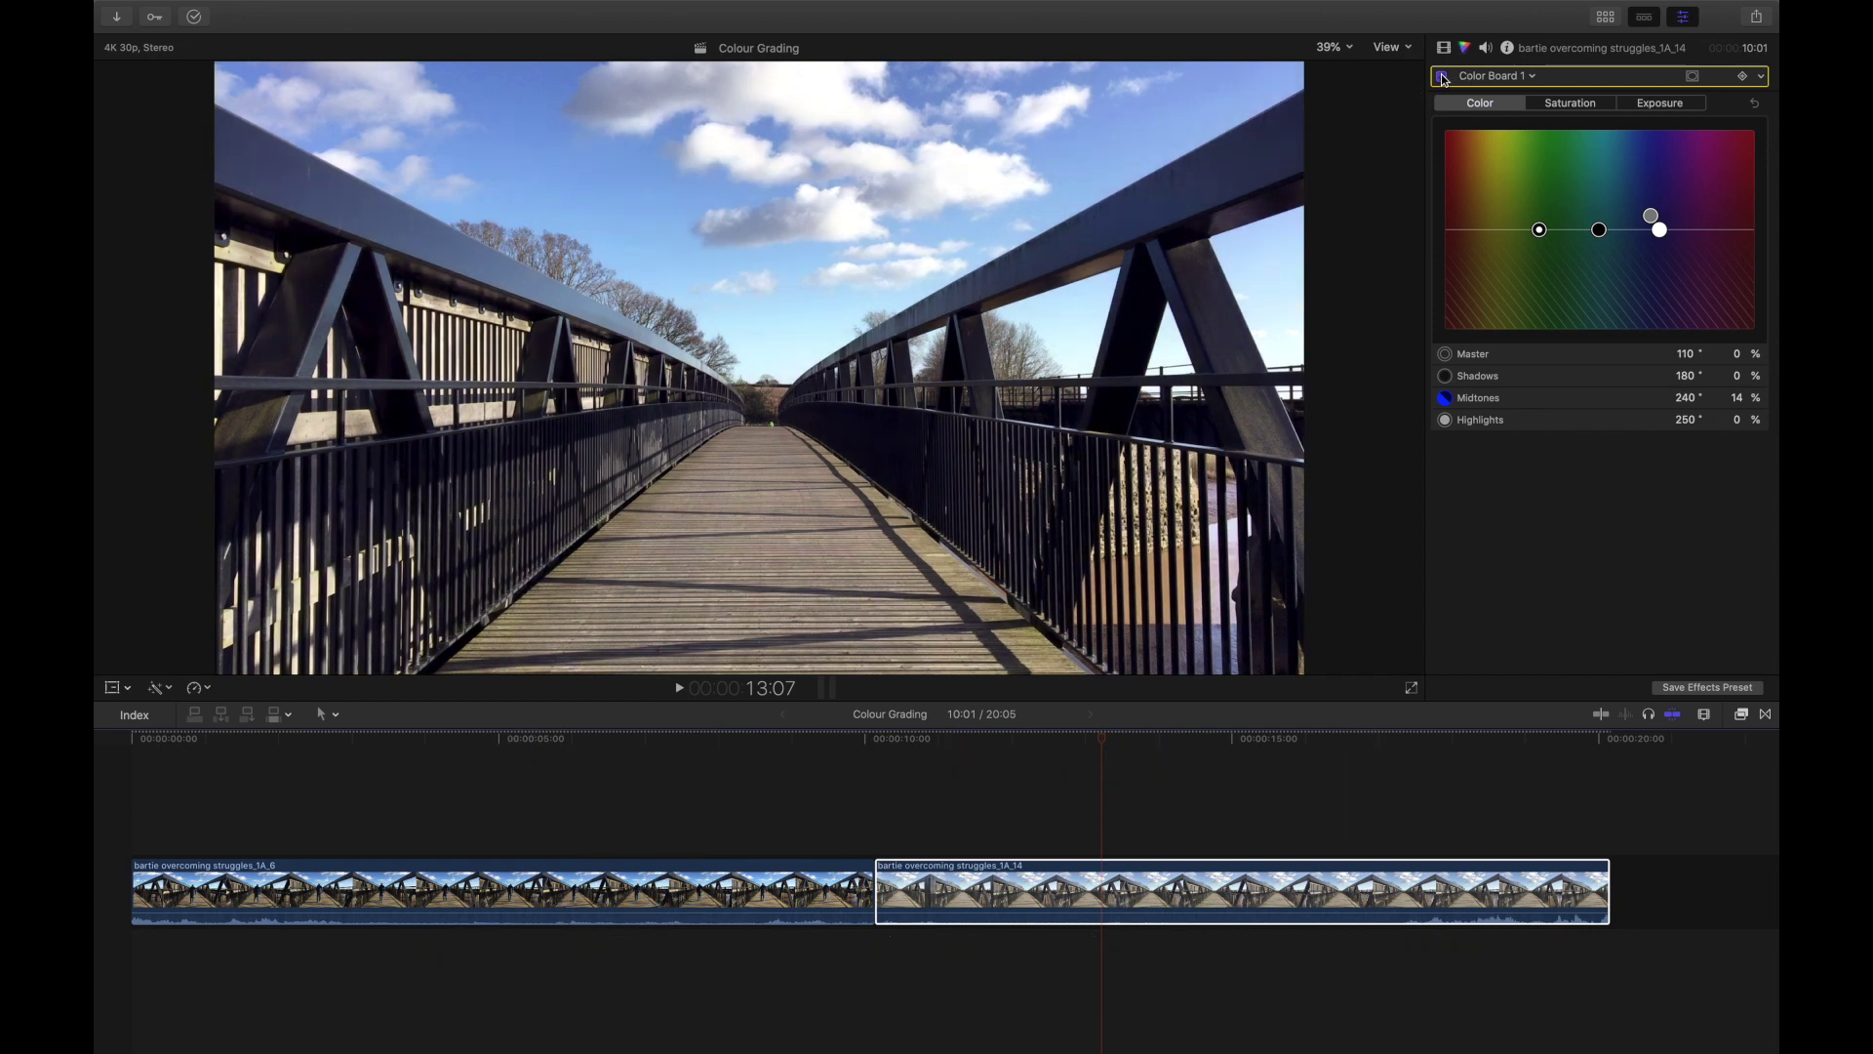
pyautogui.click(1443, 76)
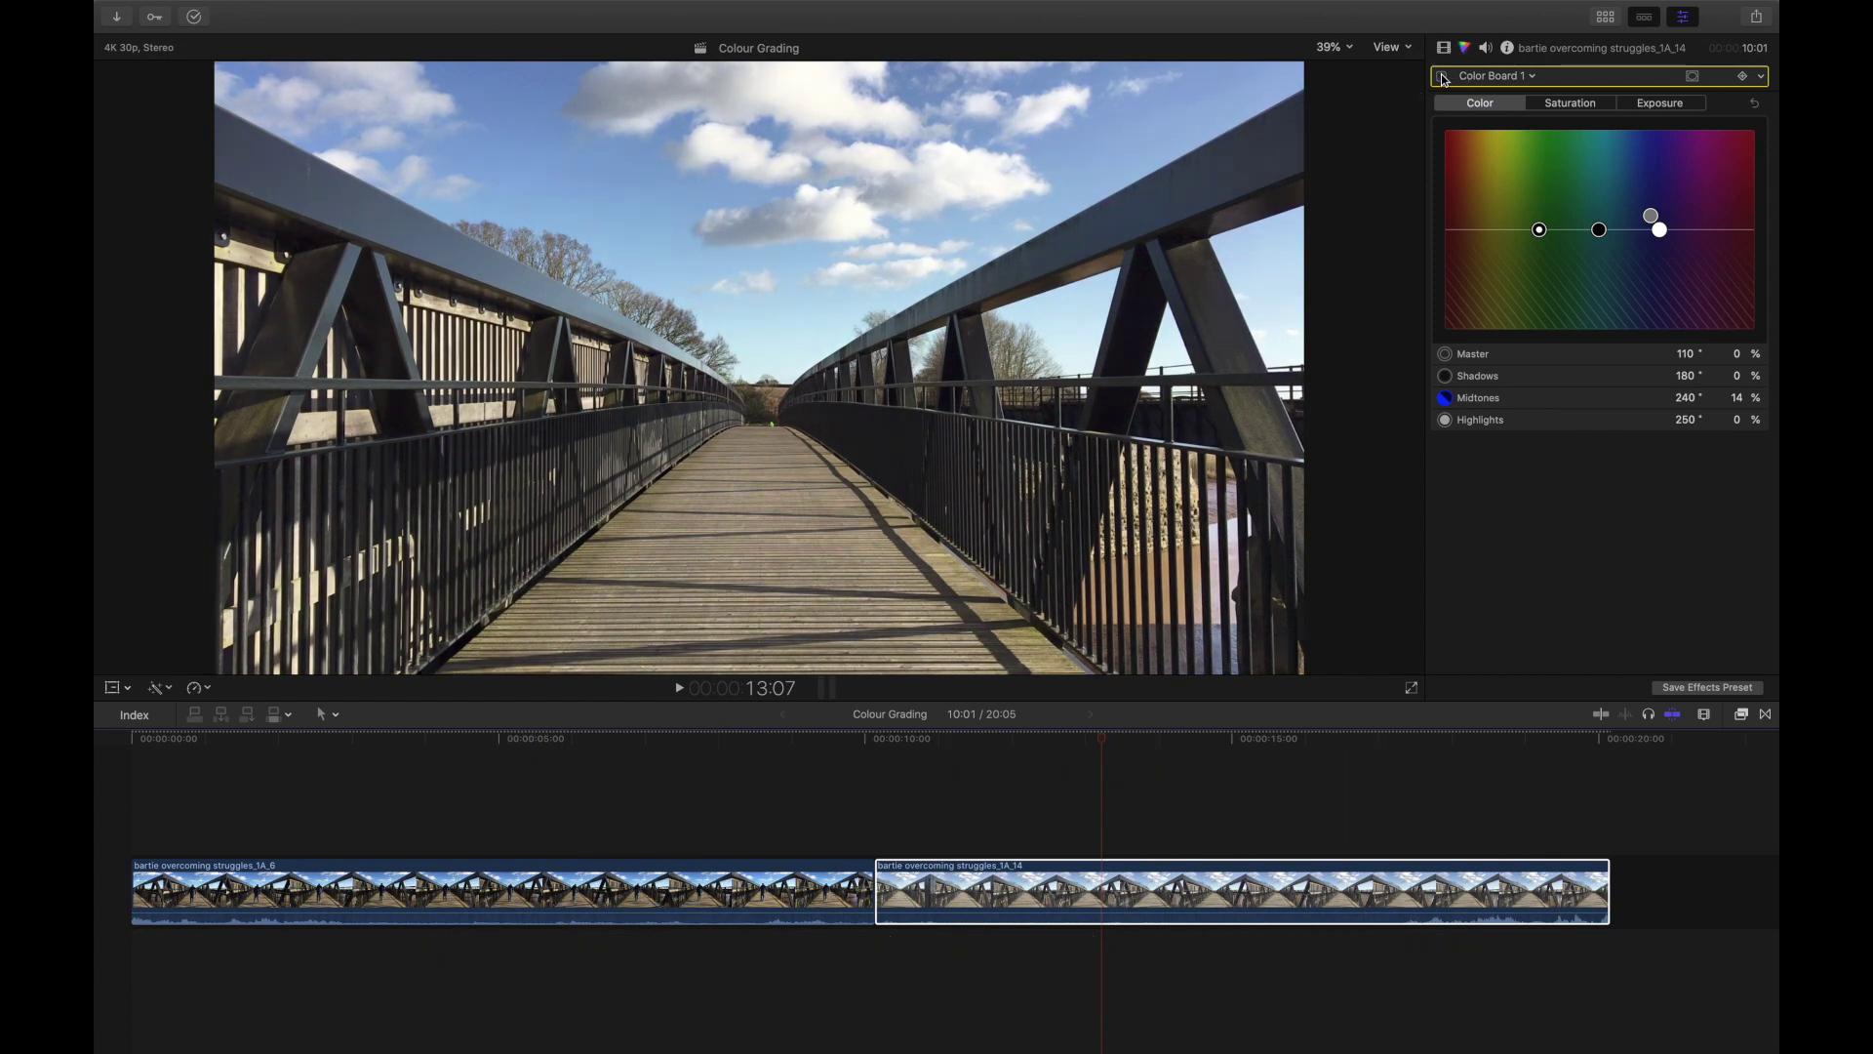
pyautogui.click(1442, 76)
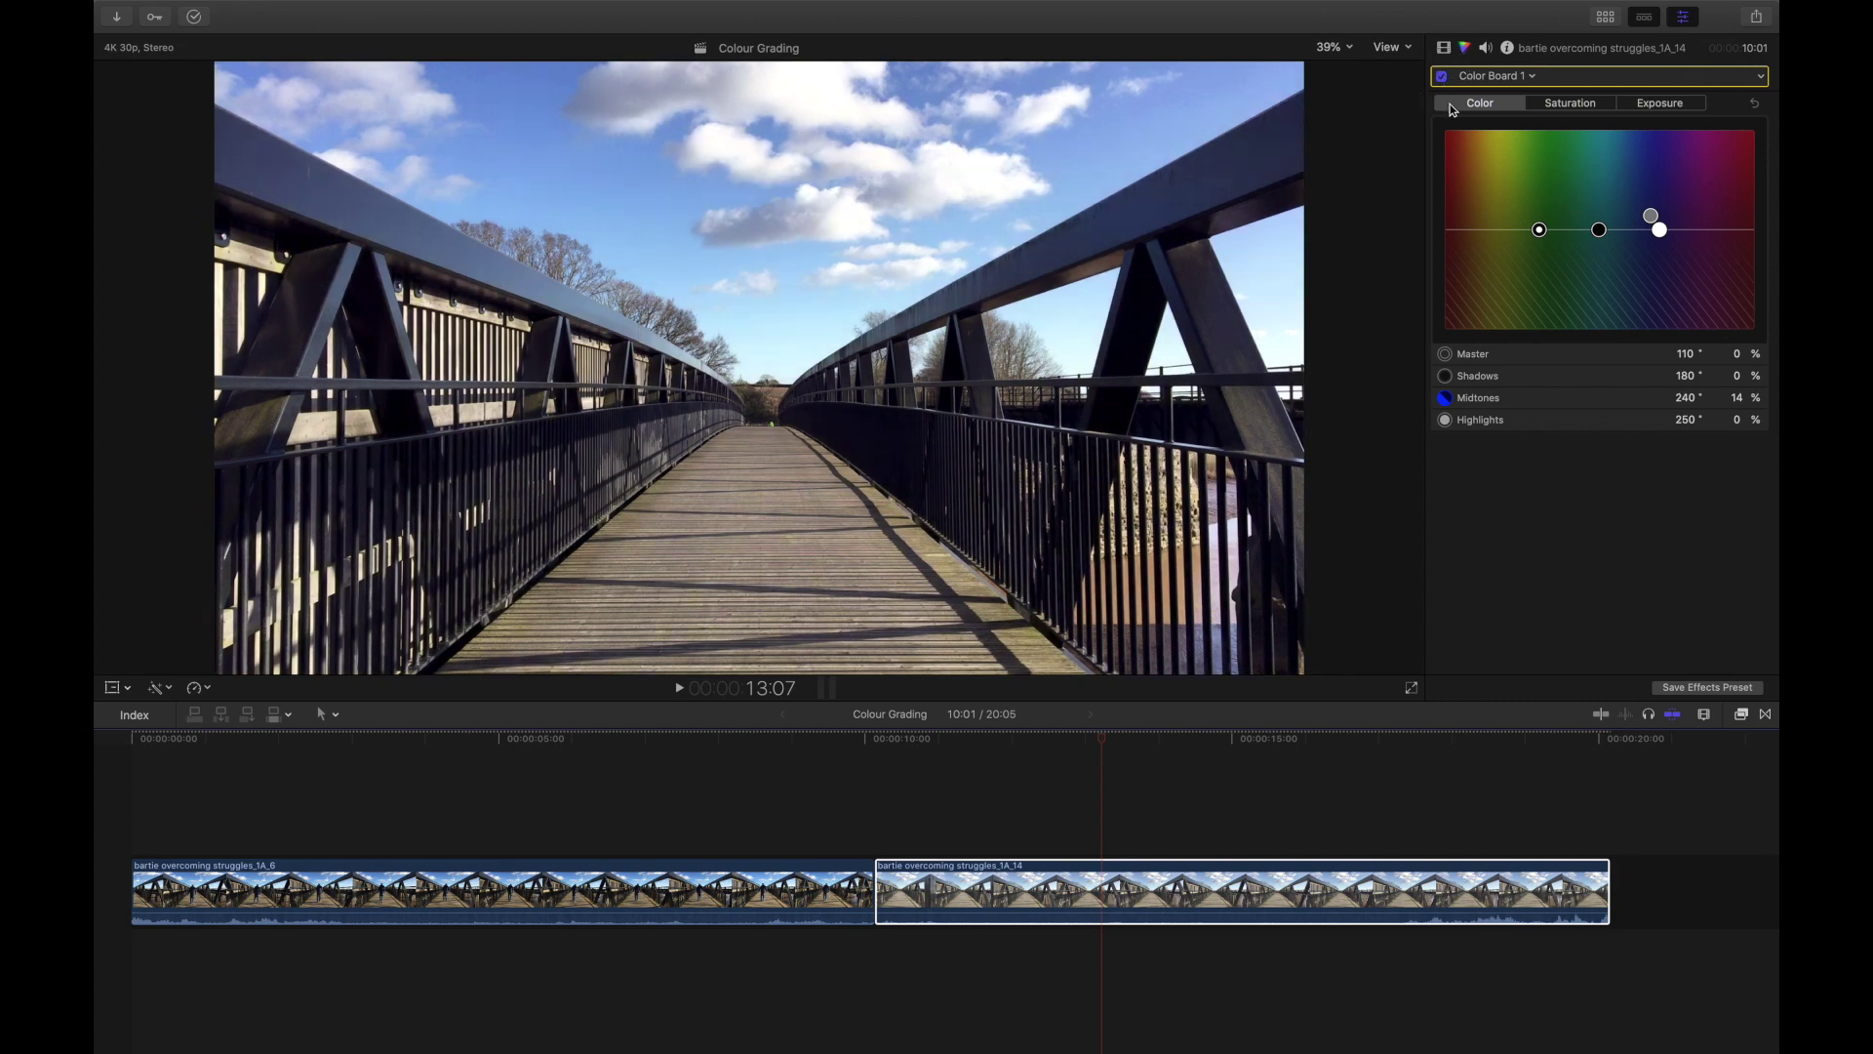
# Search all effects for 'noise' and apply Noise Reduction to clip 1A_14, then close the Effects Browser.
pyautogui.click(1743, 715)
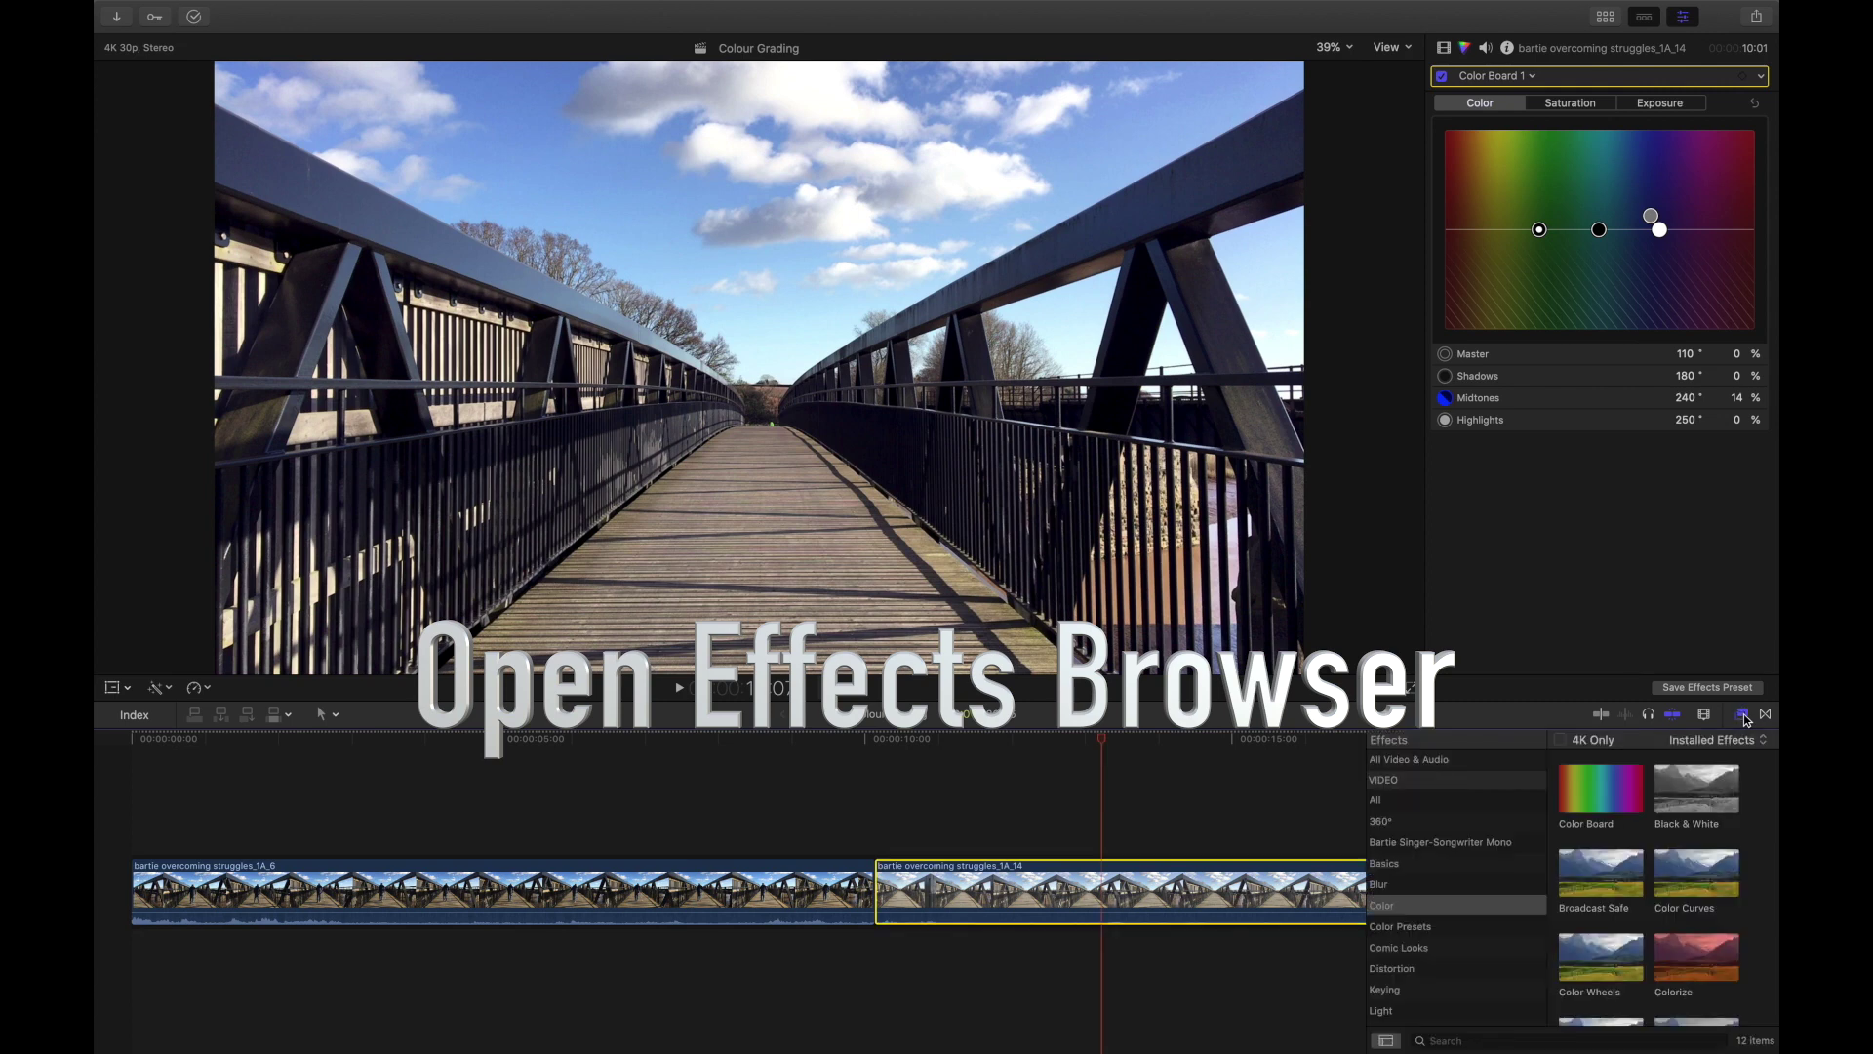
pyautogui.click(1380, 801)
pyautogui.click(1504, 1042)
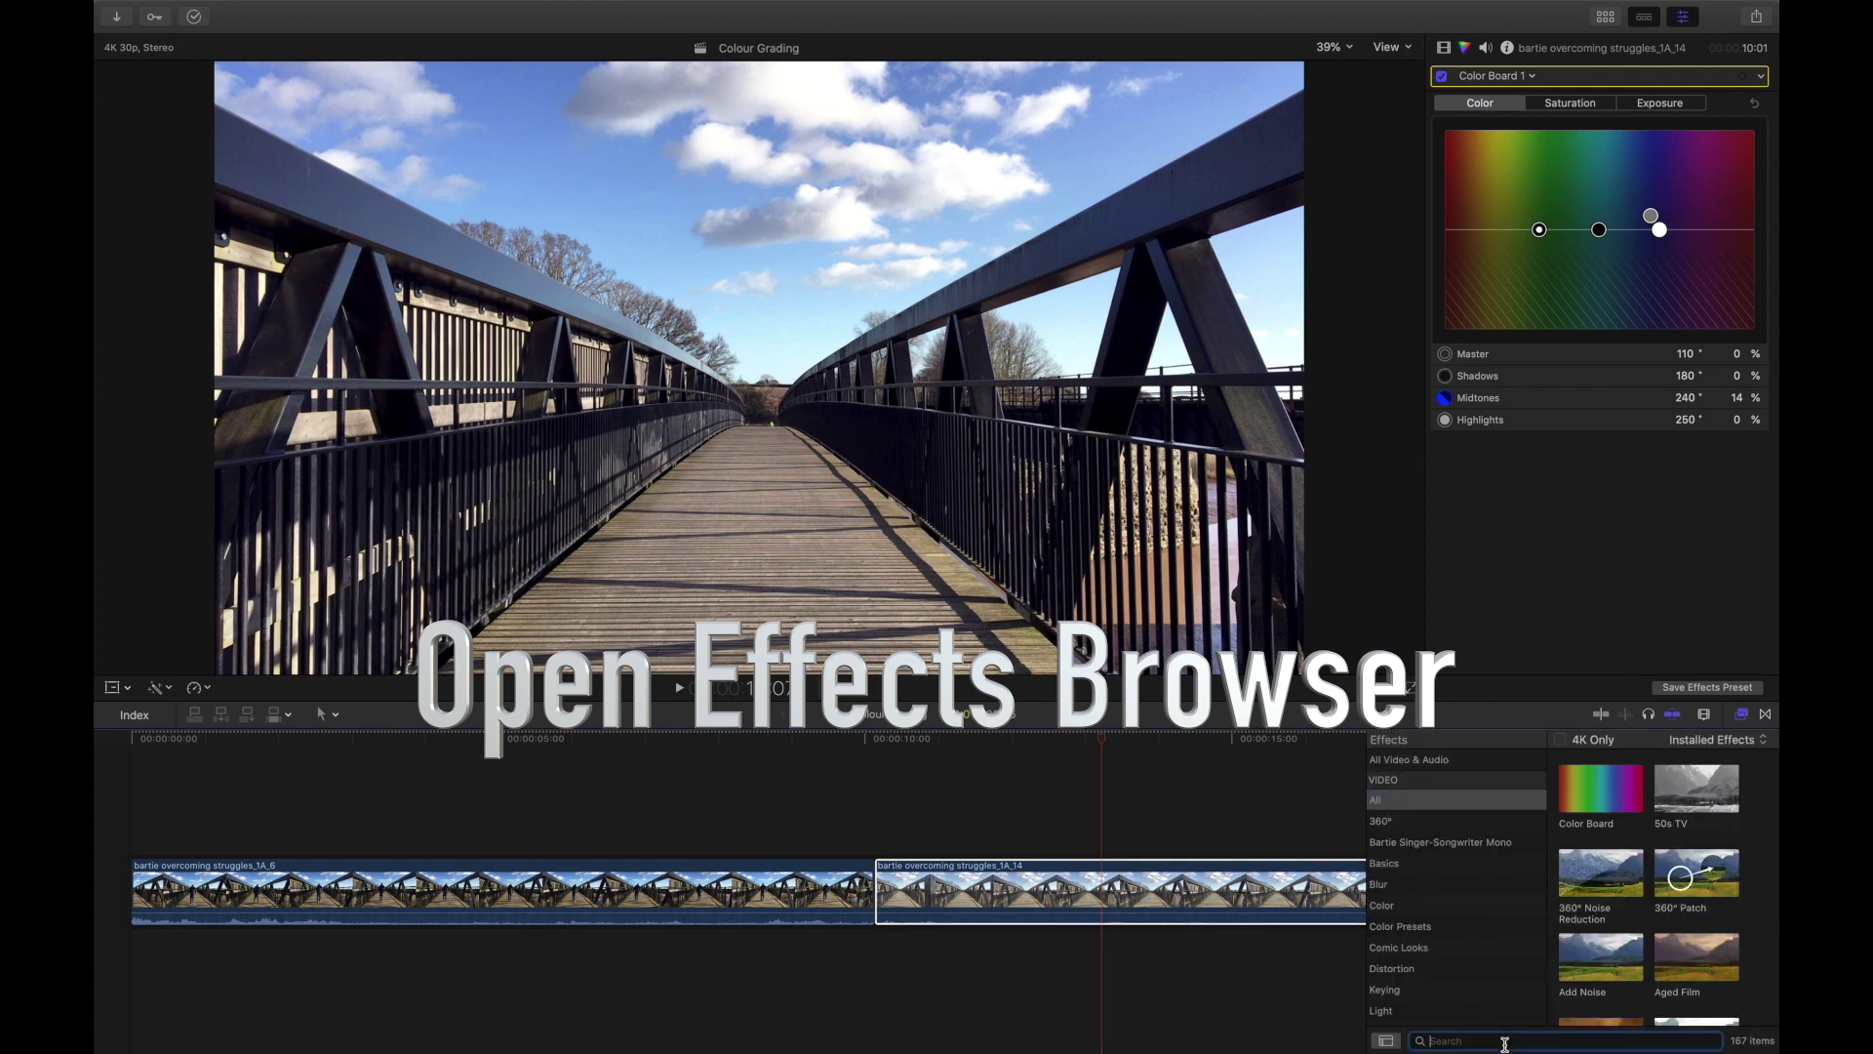
pyautogui.write('noise')
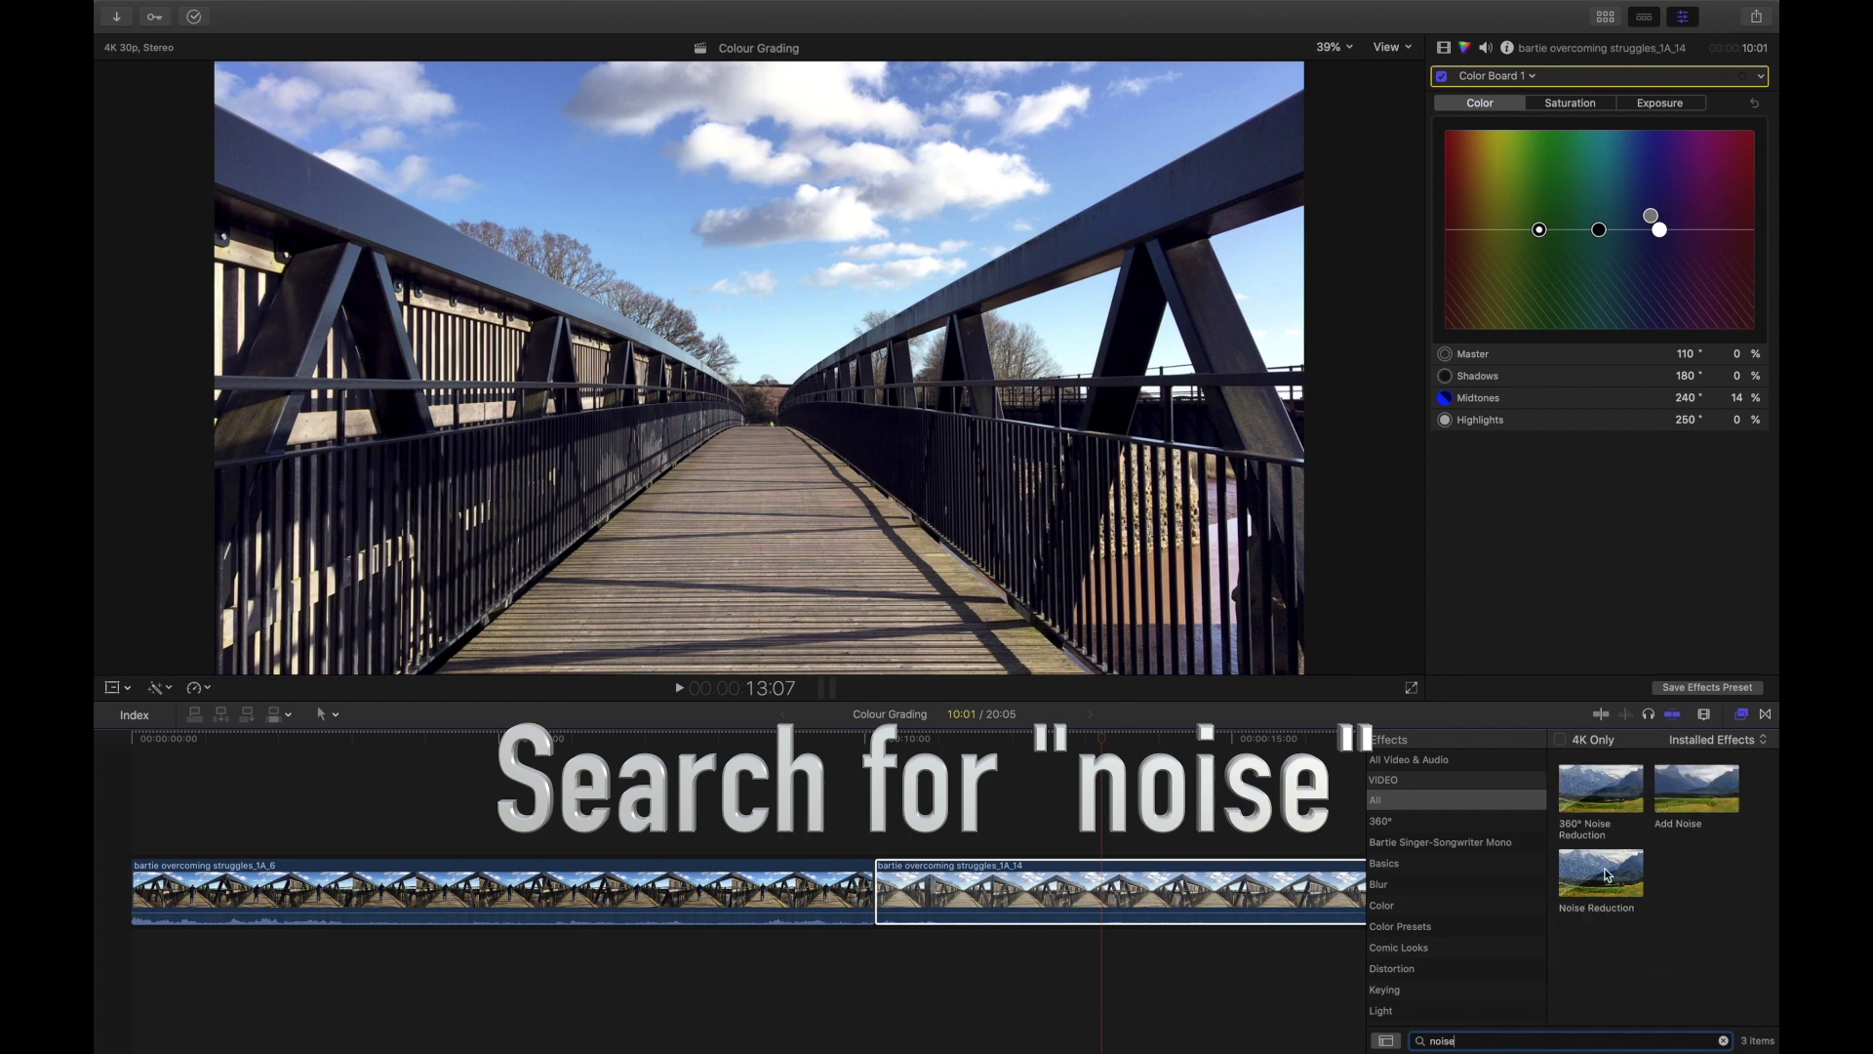
pyautogui.moveTo(1608, 875); pyautogui.dragTo(1268, 898)
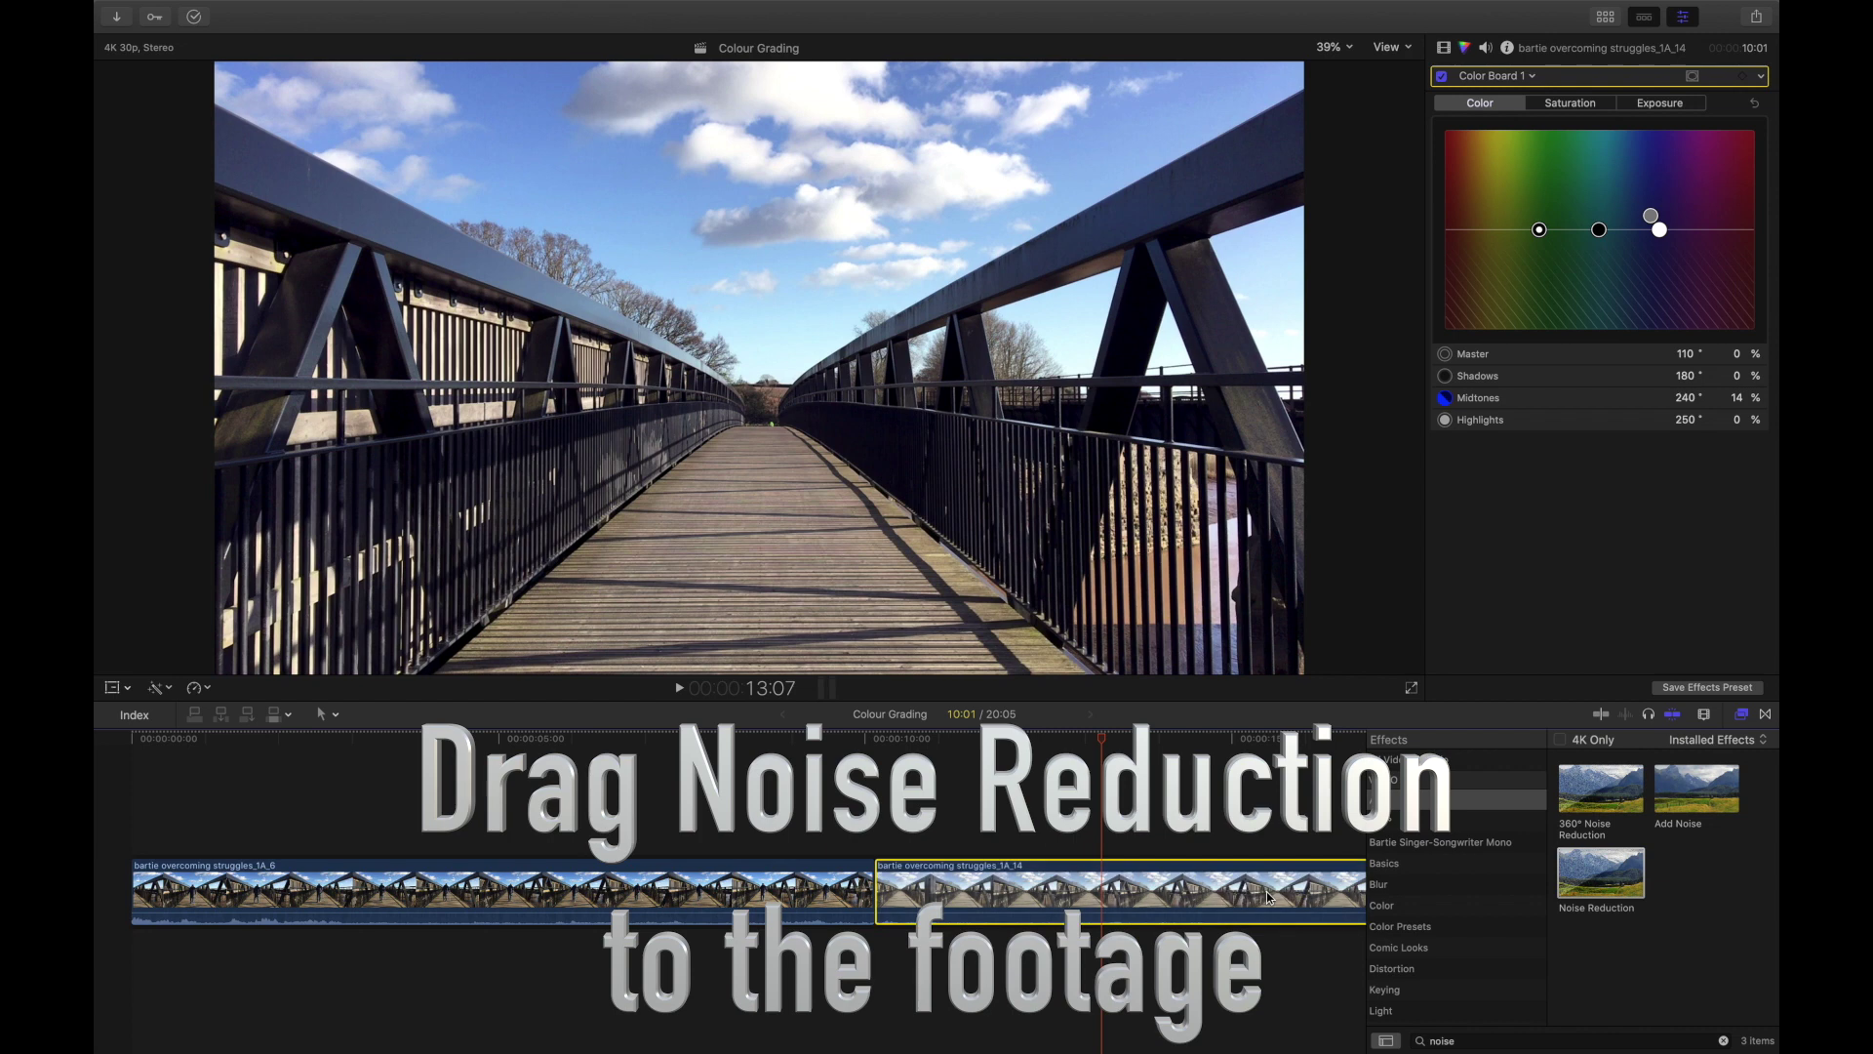
pyautogui.click(1744, 716)
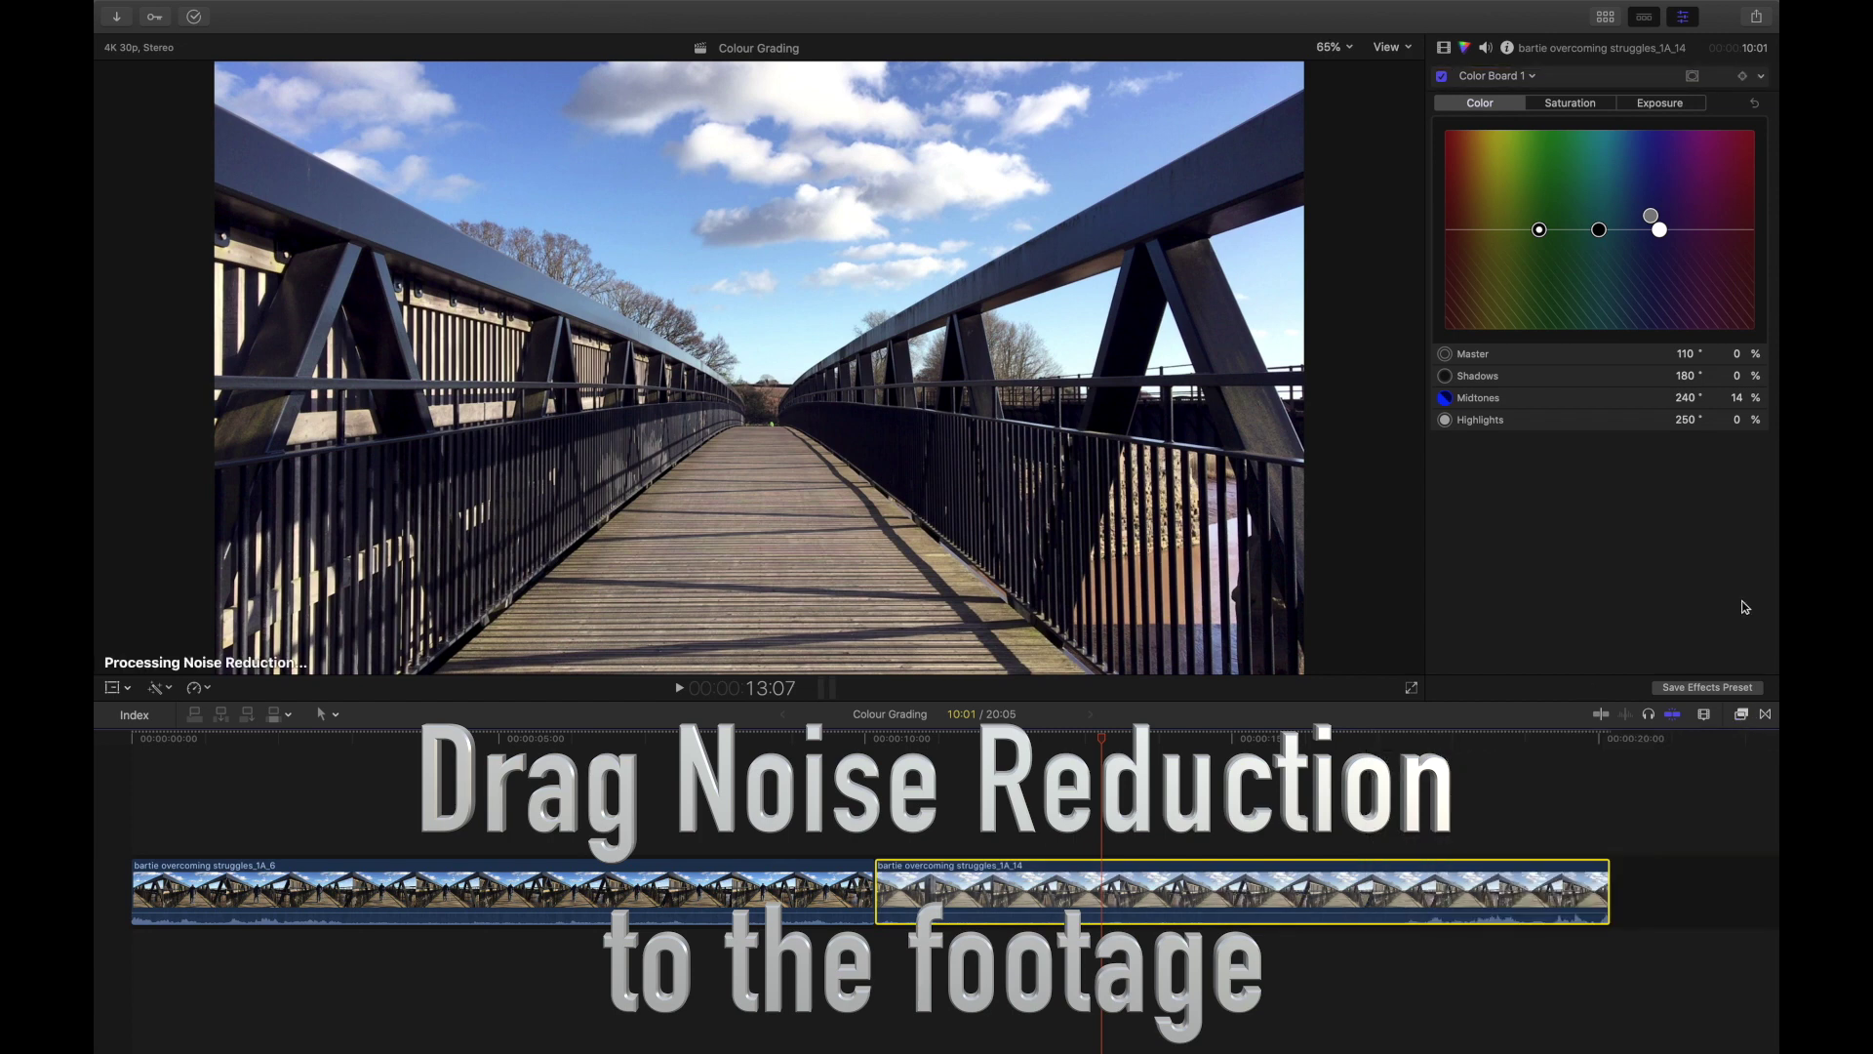
# Disable Custom LUT, Color Board 1 and Noise Reduction to compare, then re-enable them.
pyautogui.click(1445, 49)
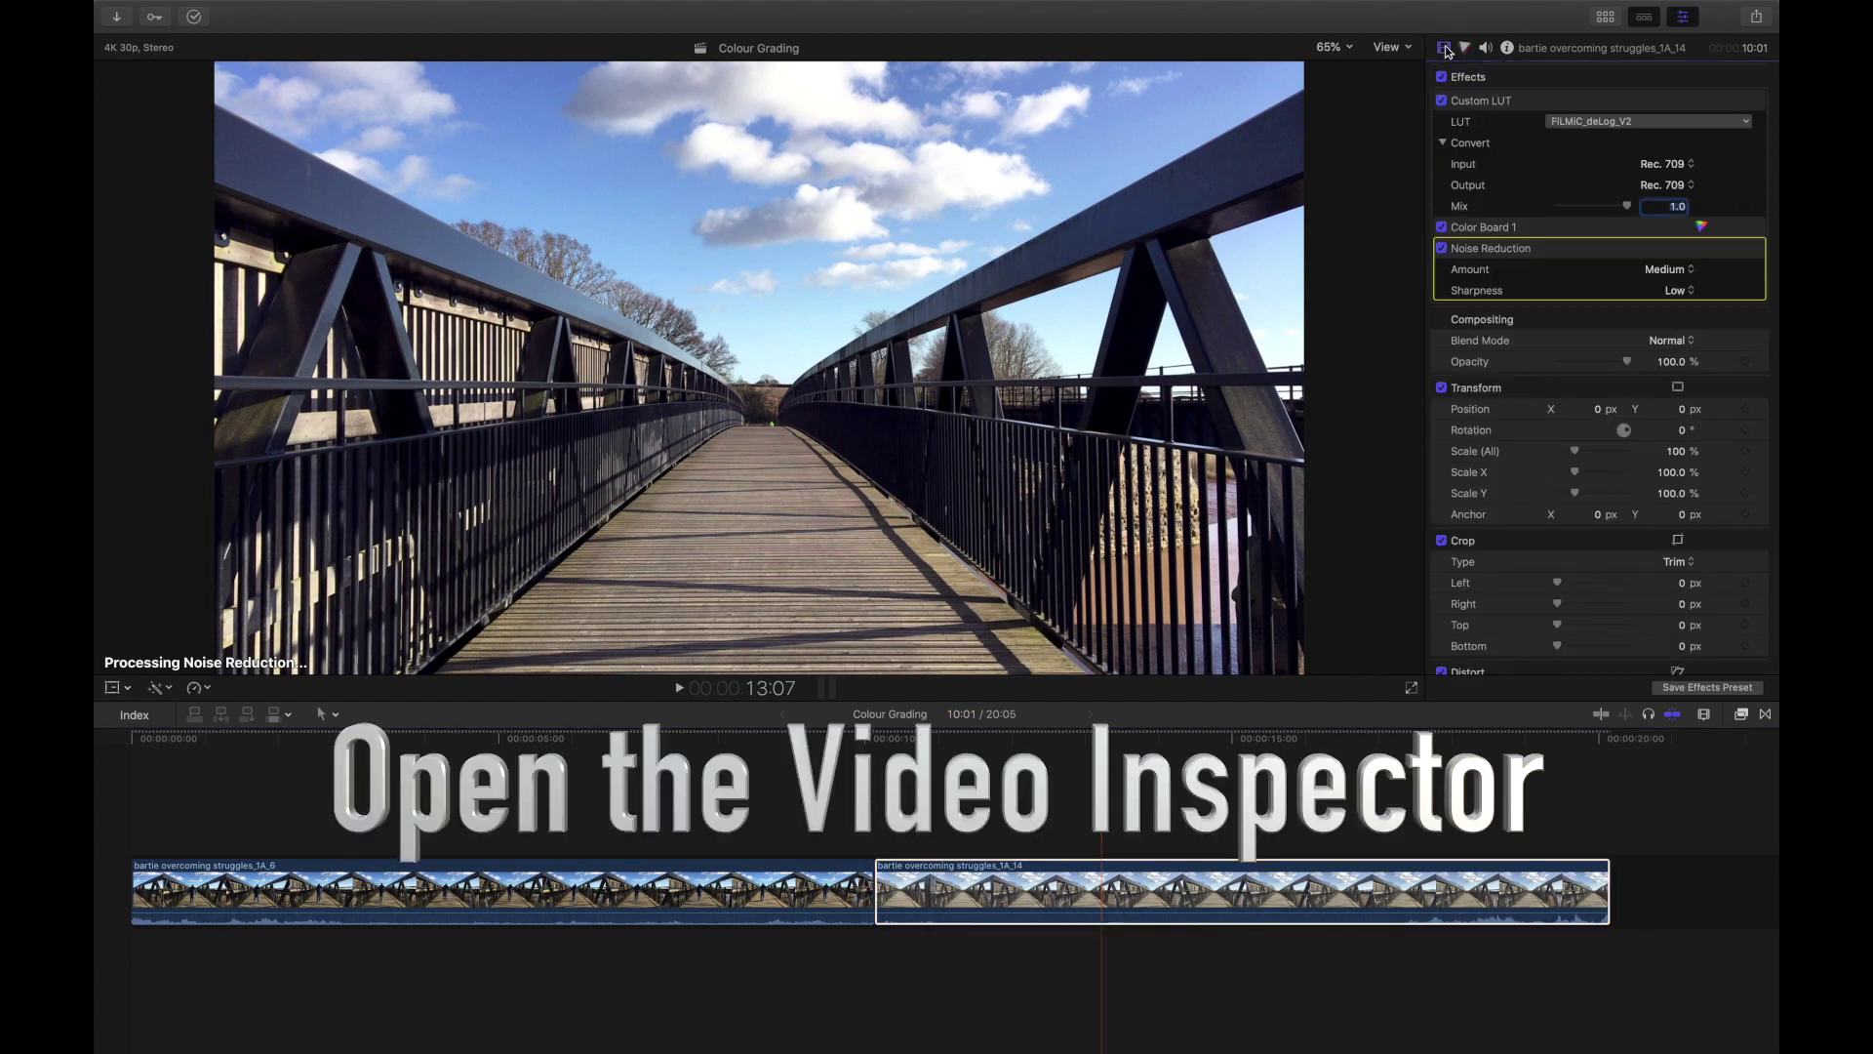
pyautogui.click(1441, 101)
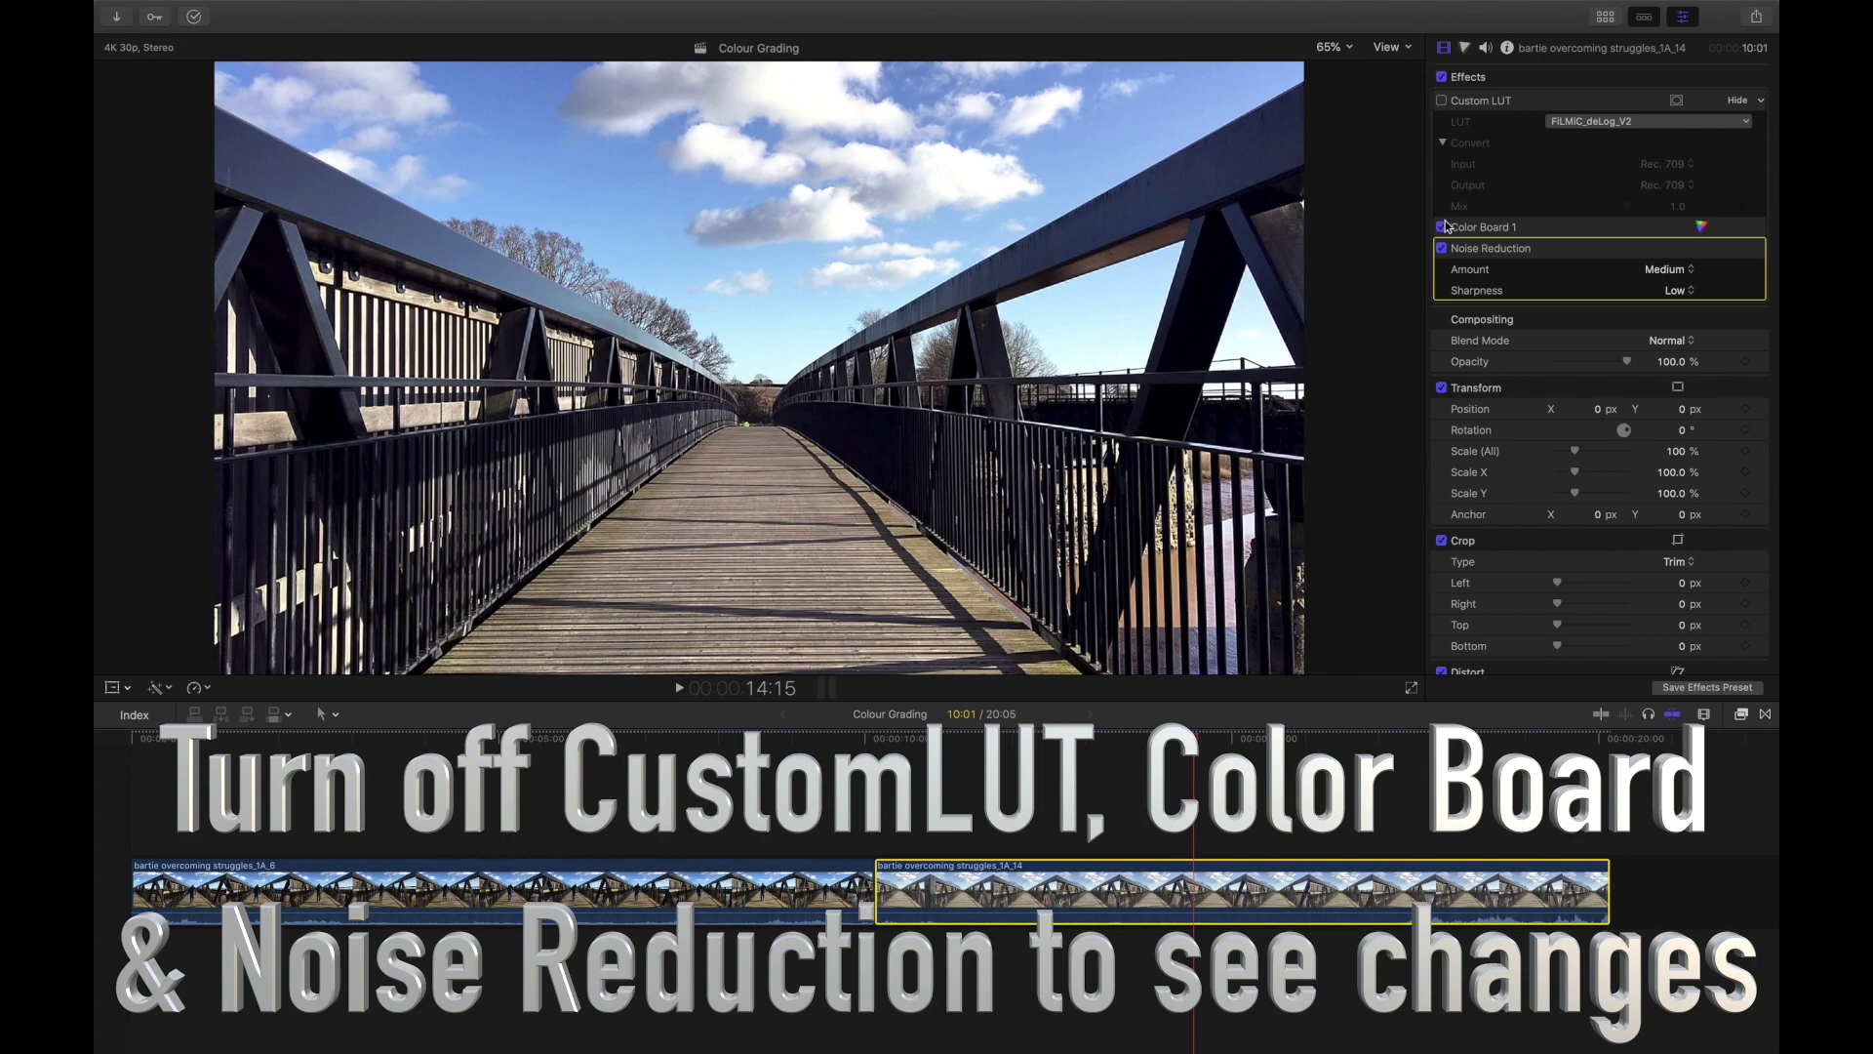
pyautogui.click(1442, 228)
pyautogui.click(1443, 247)
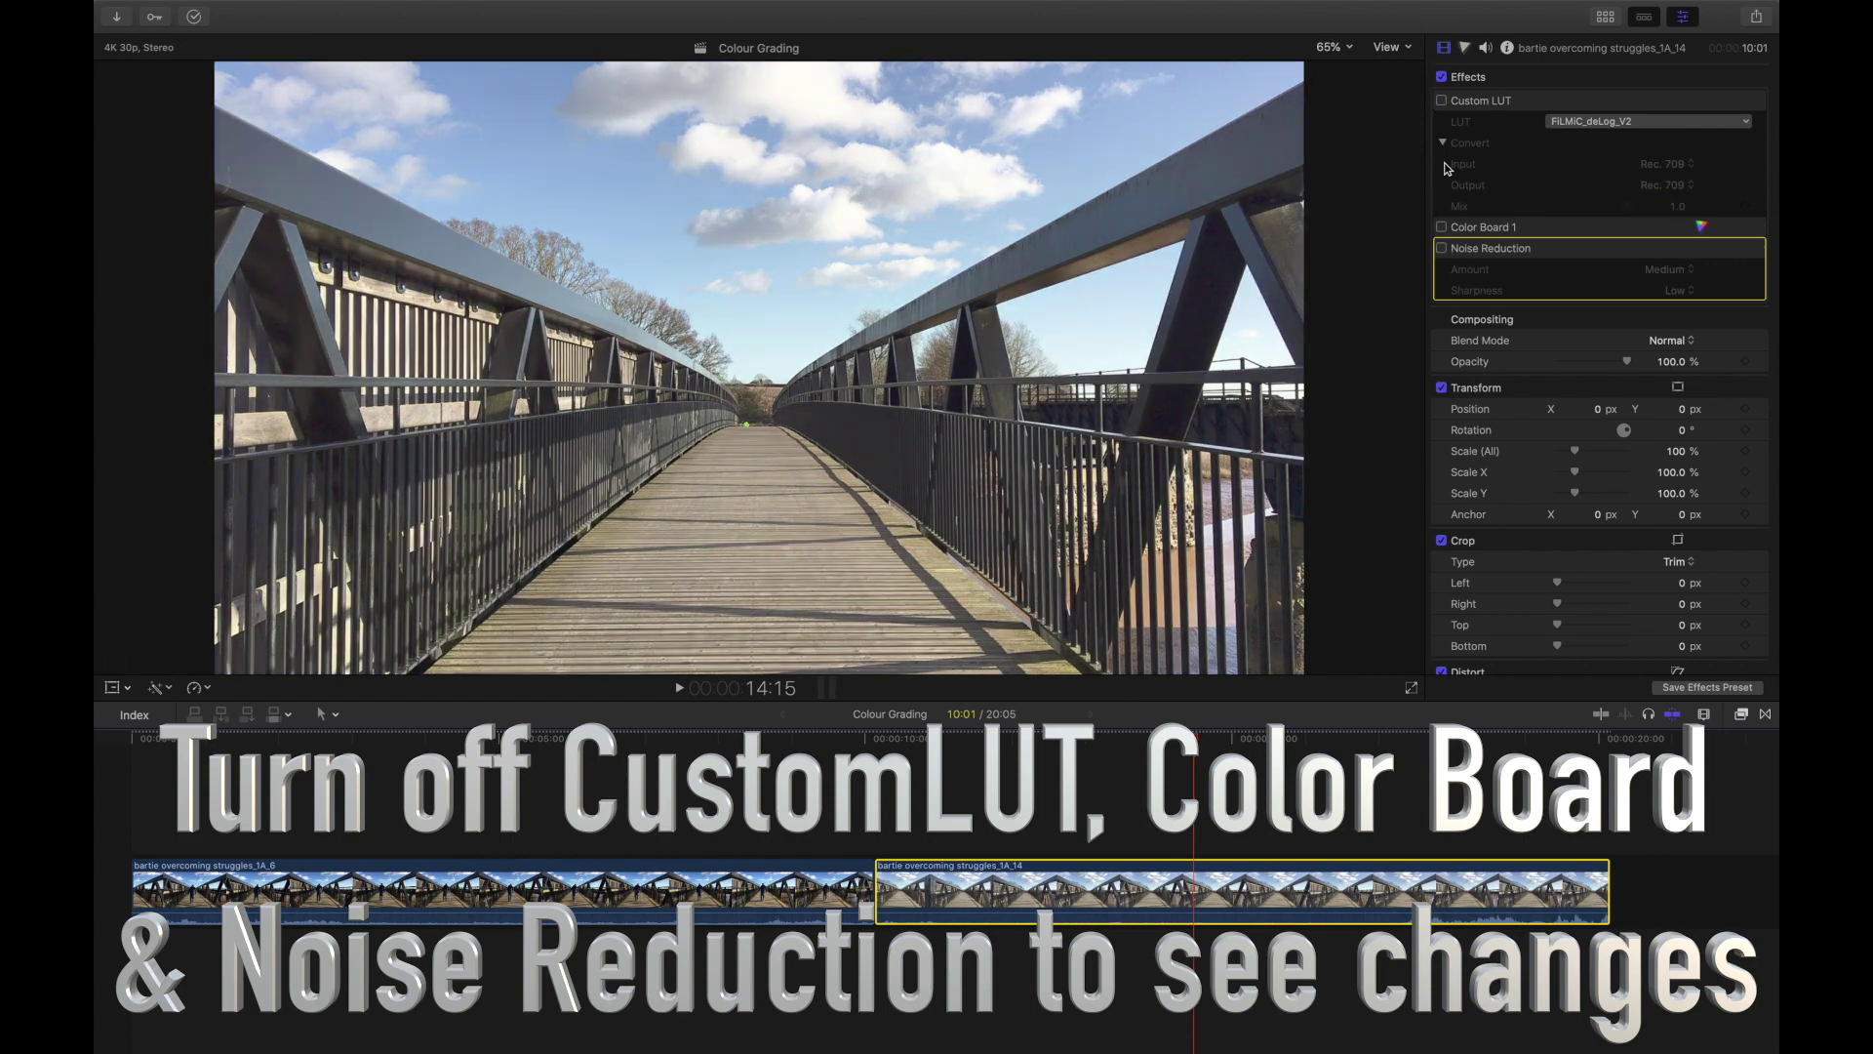
pyautogui.click(1442, 100)
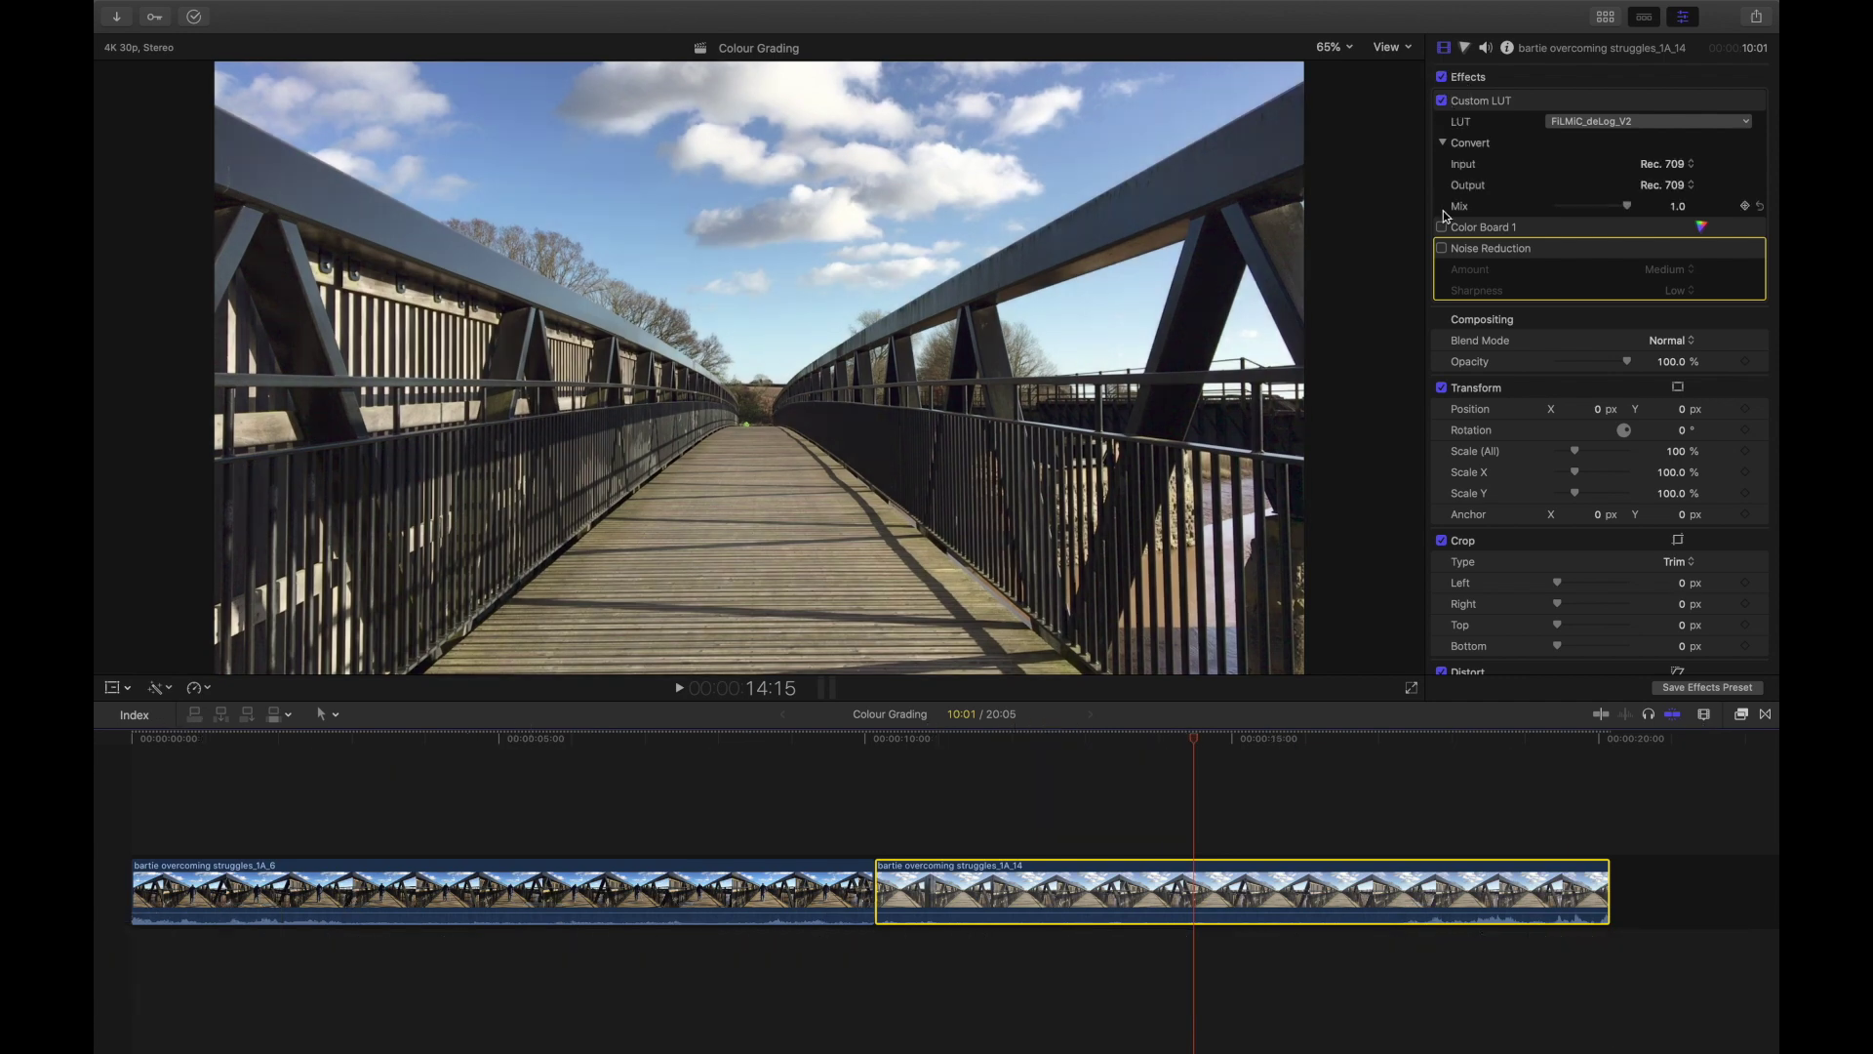
pyautogui.click(1442, 248)
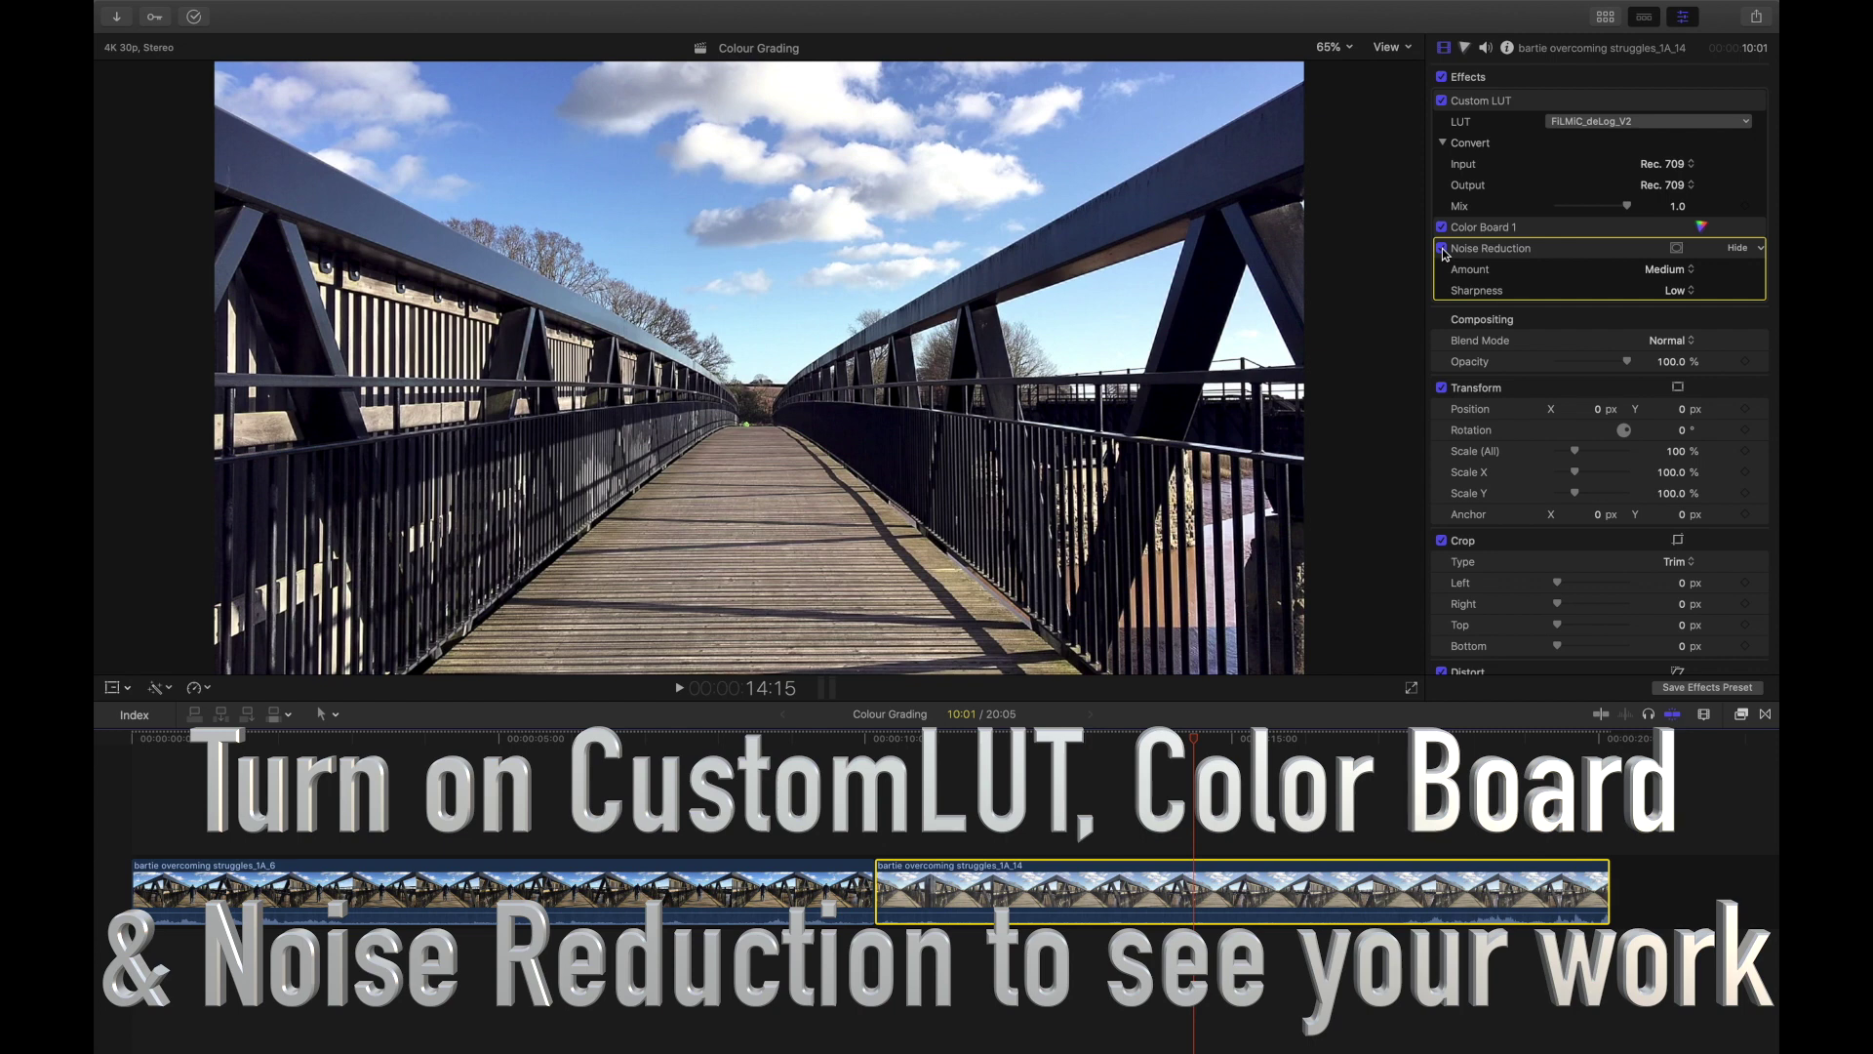
# Start a Master File export of the Colour Grading project from the File > Share menu.
pyautogui.click(247, 9)
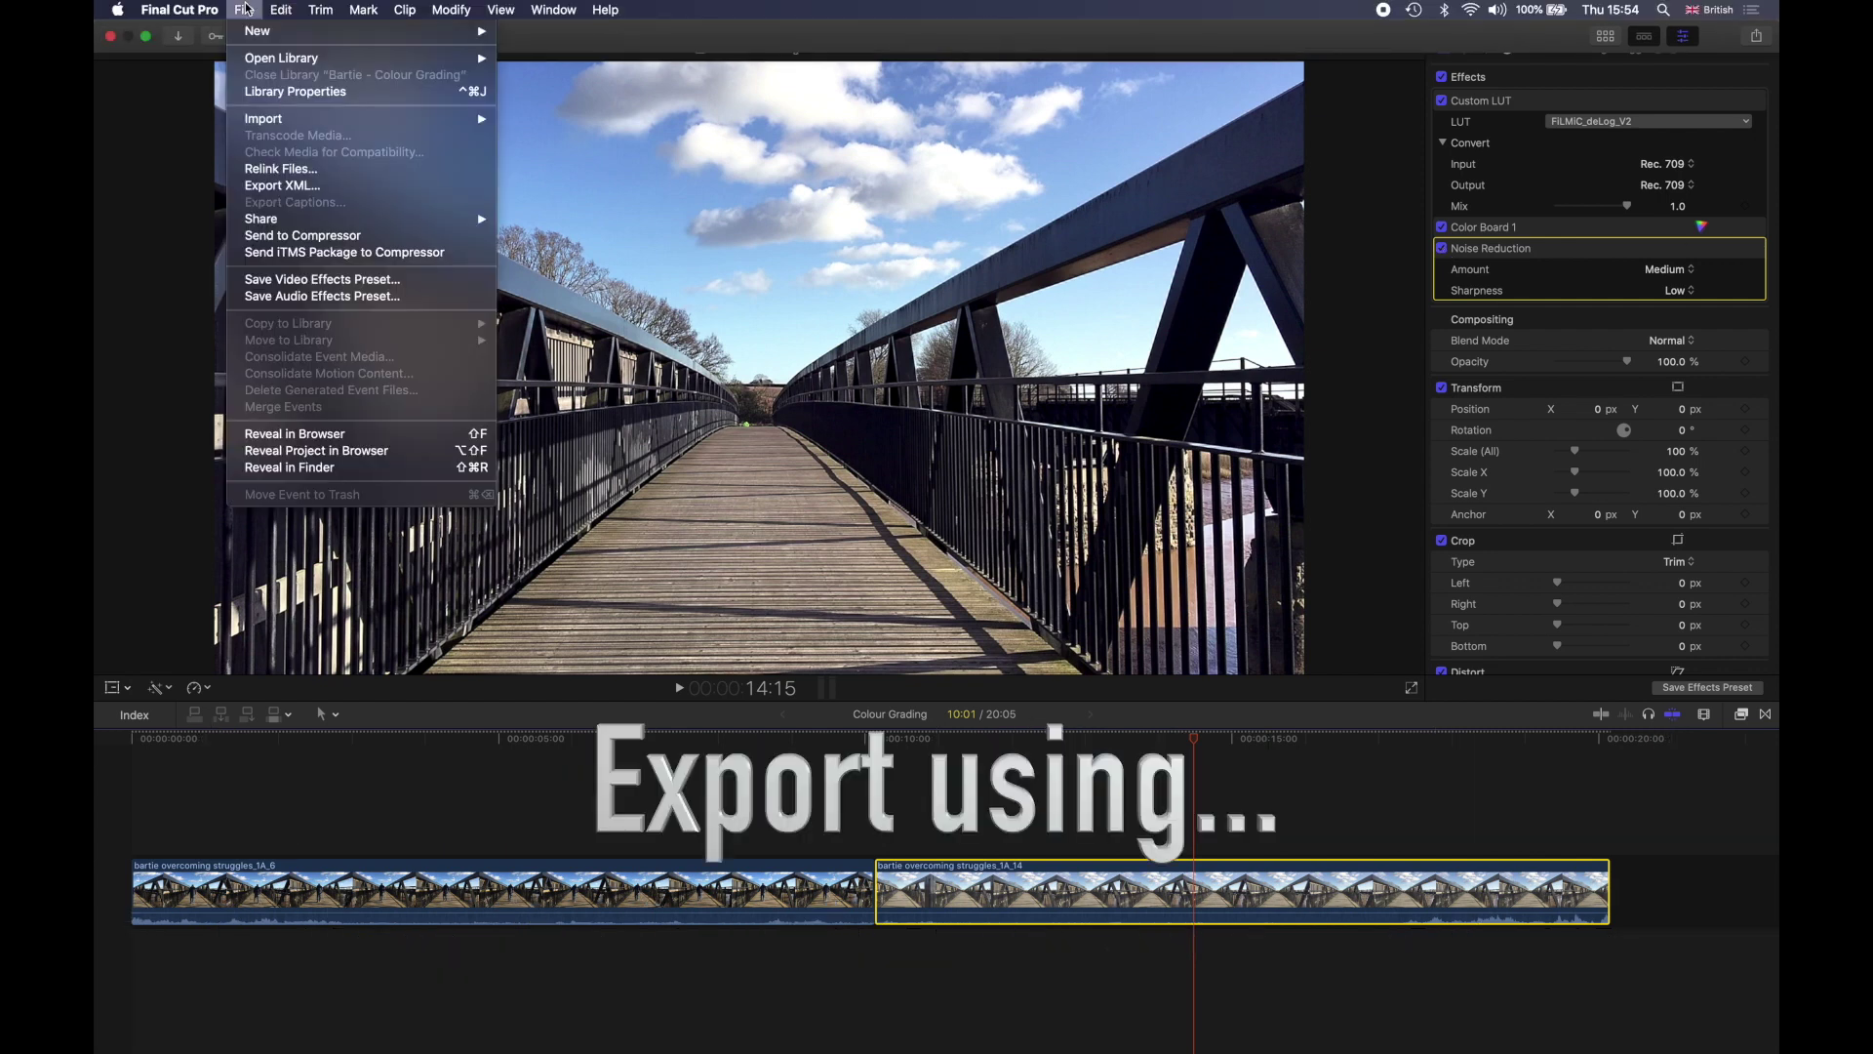
pyautogui.moveTo(470, 219)
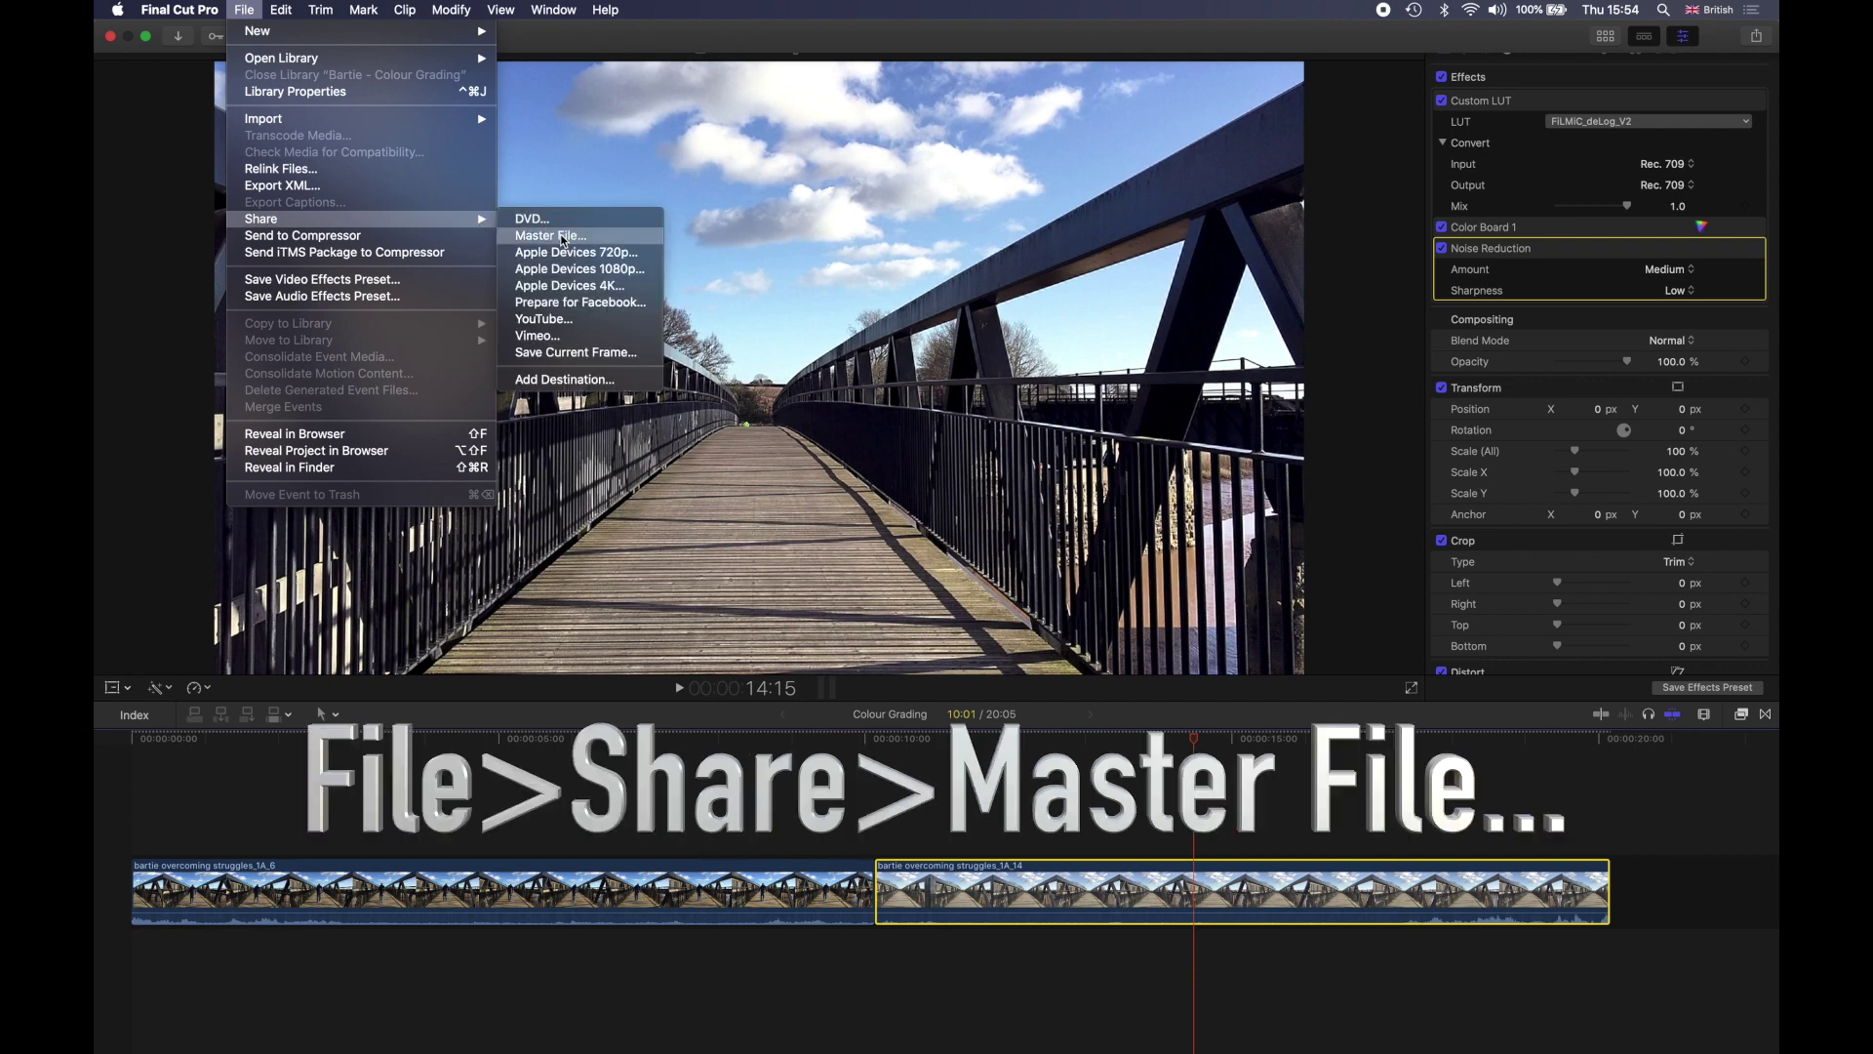
pyautogui.click(563, 236)
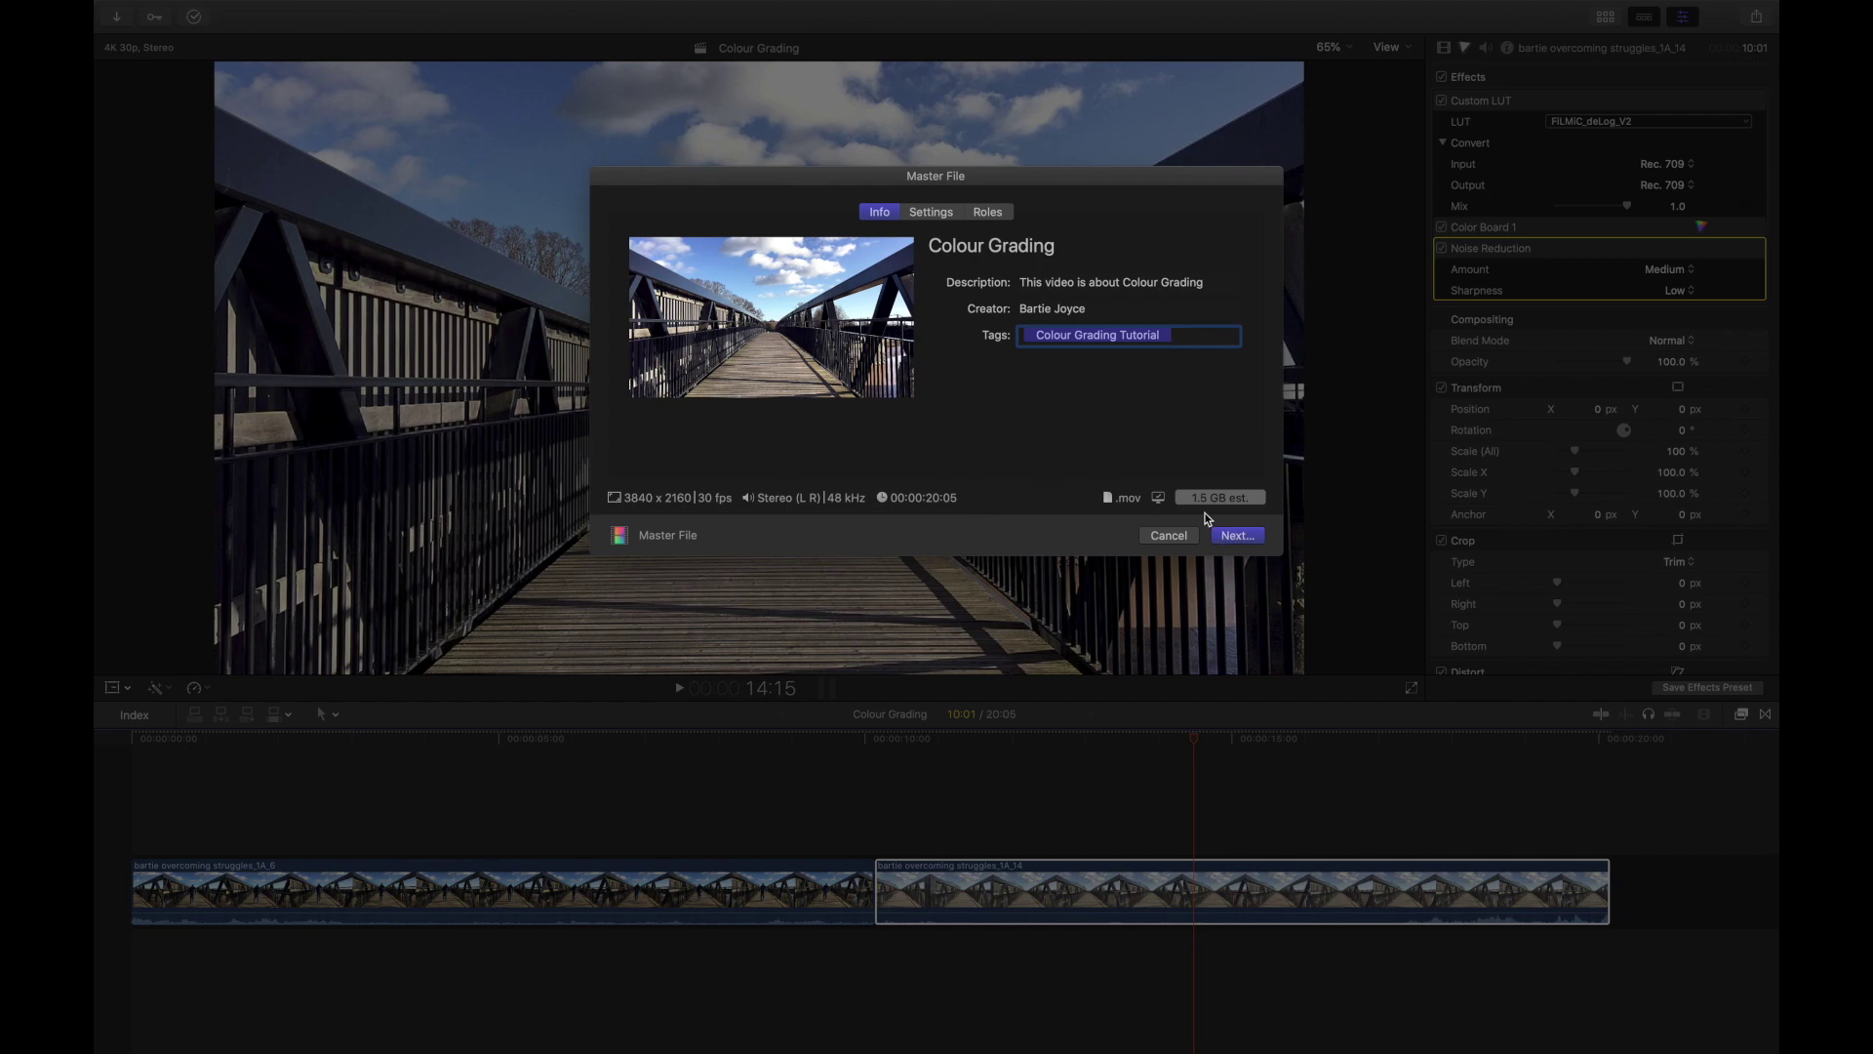
# Continue to the save sheet, which names the file Colour Grading on the LaCie drive.
pyautogui.click(1235, 535)
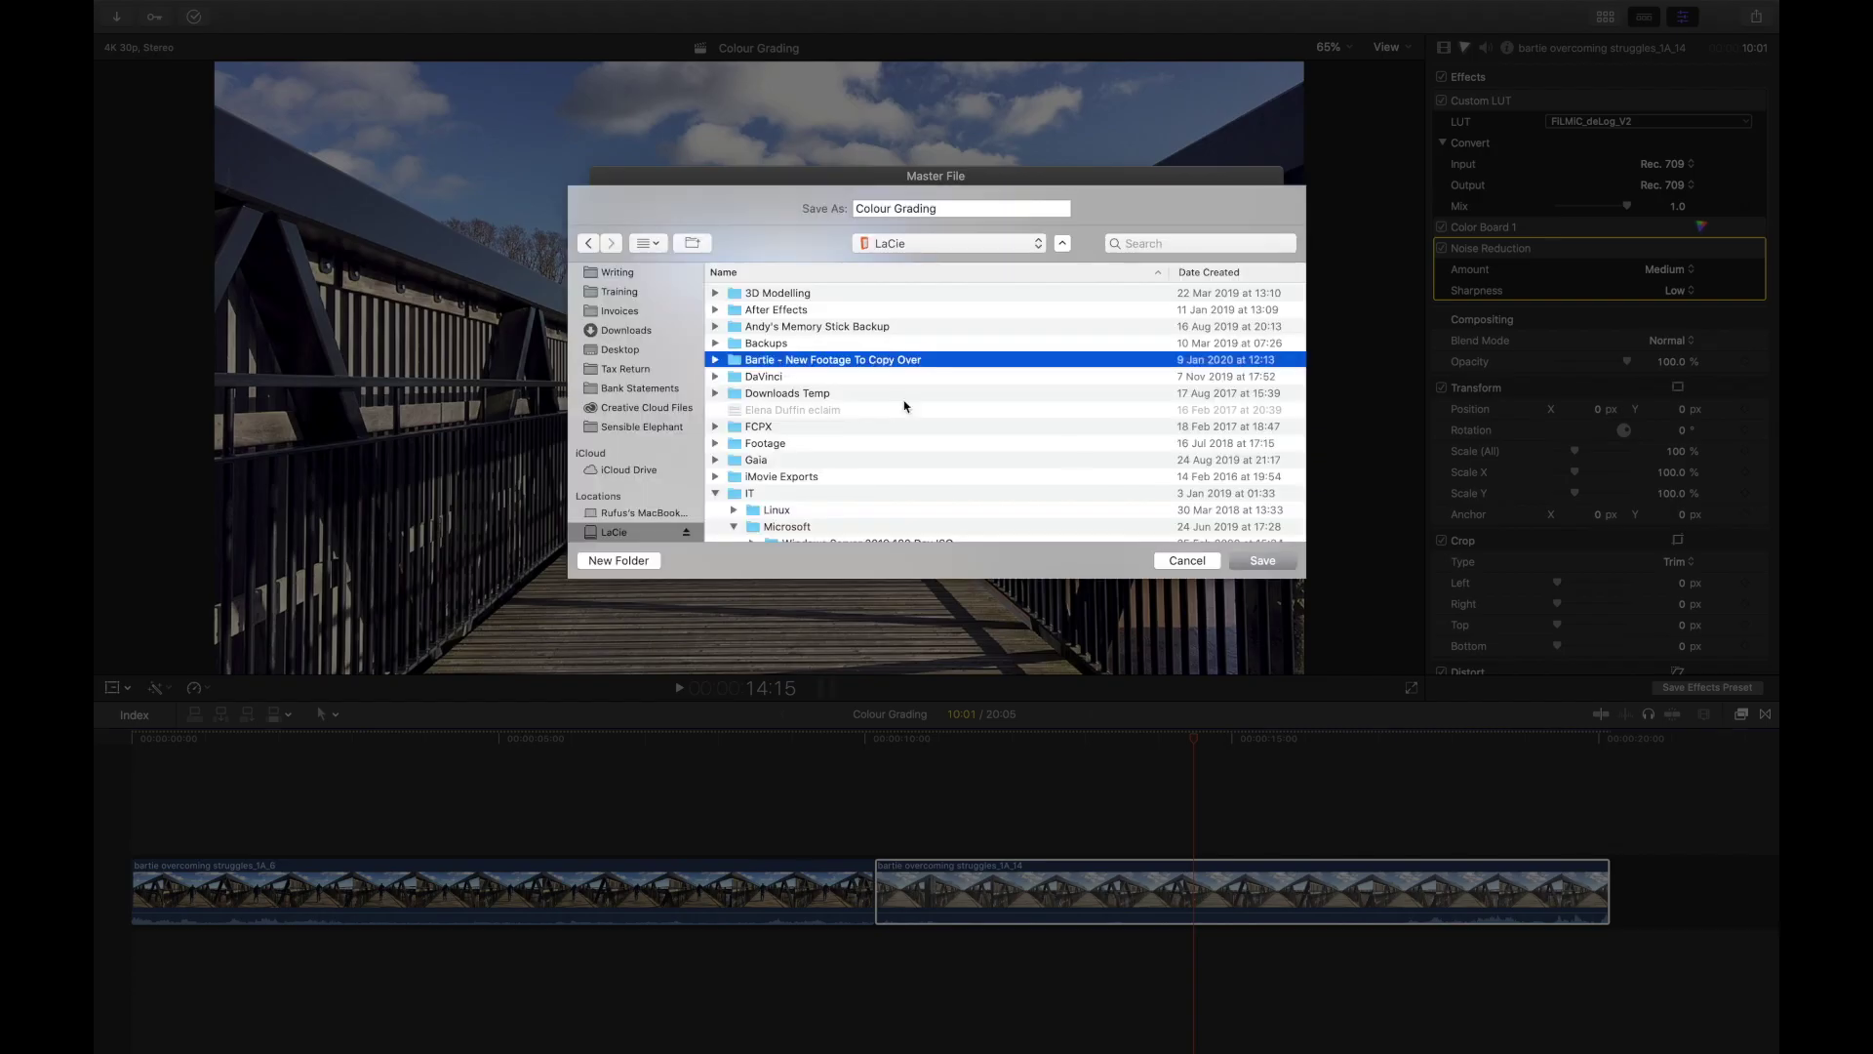